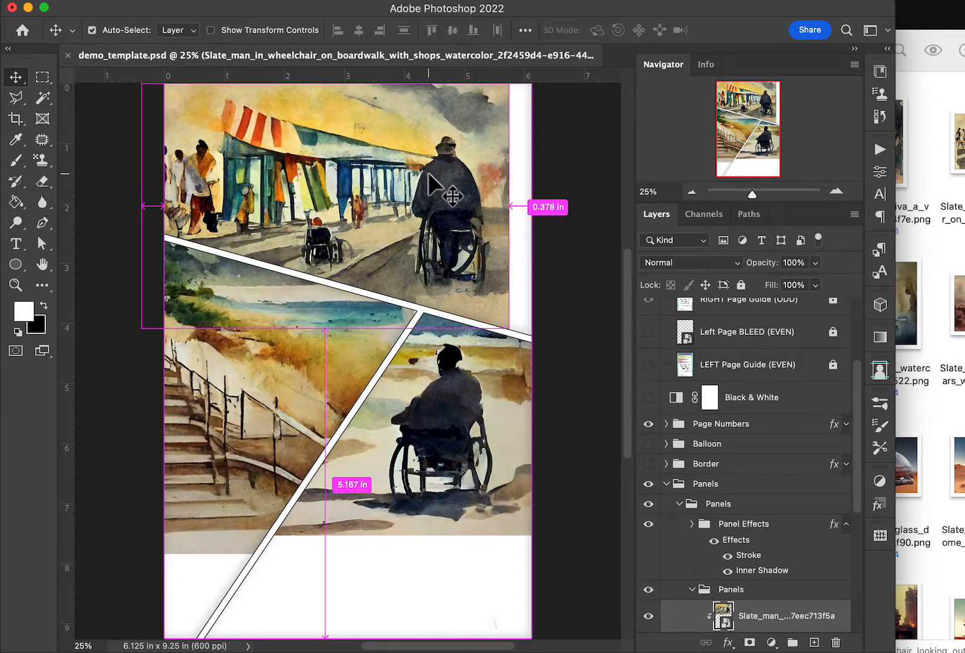
# Step: Resize the boardwalk image in the top panel to about 30.29% width and 30.95% height, filling the panel to its edges
pyautogui.press('super+t')
pyautogui.moveTo(508, 327); pyautogui.dragTo(538, 346)
pyautogui.scroll(2, 573, 312)
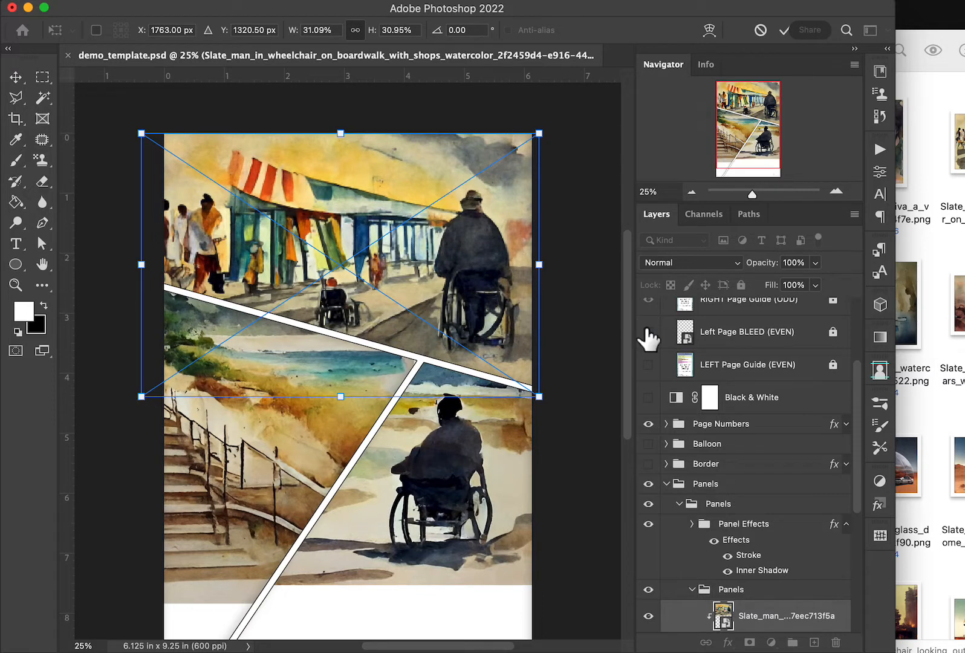
pyautogui.moveTo(145, 272); pyautogui.dragTo(152, 265)
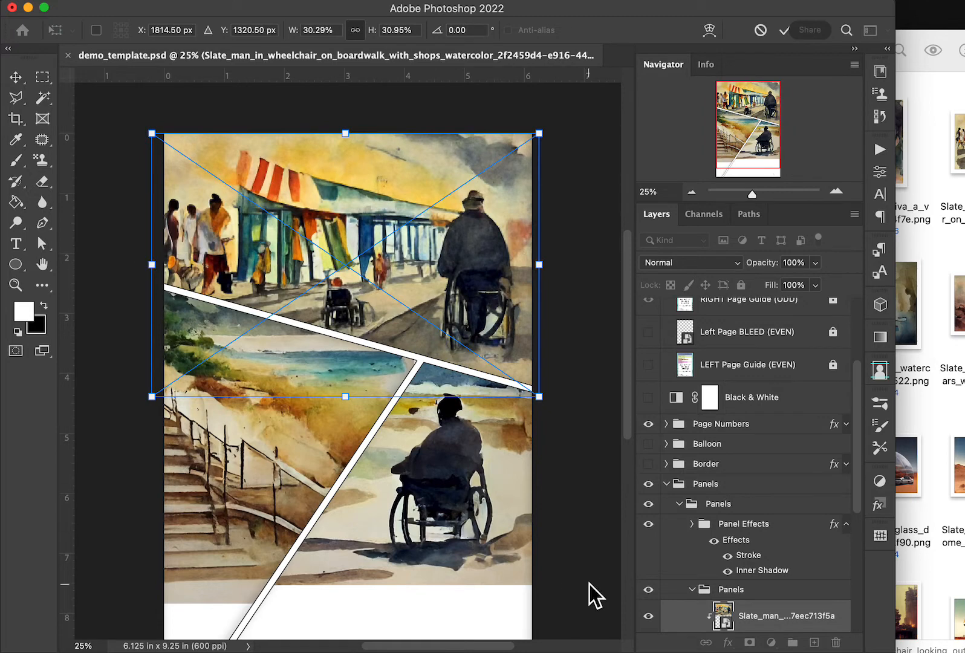
pyautogui.press('Return')
# Step: Show the Guides group over the page and hide its Right Page BLEED (ODD) layer
pyautogui.scroll(4, 786, 410)
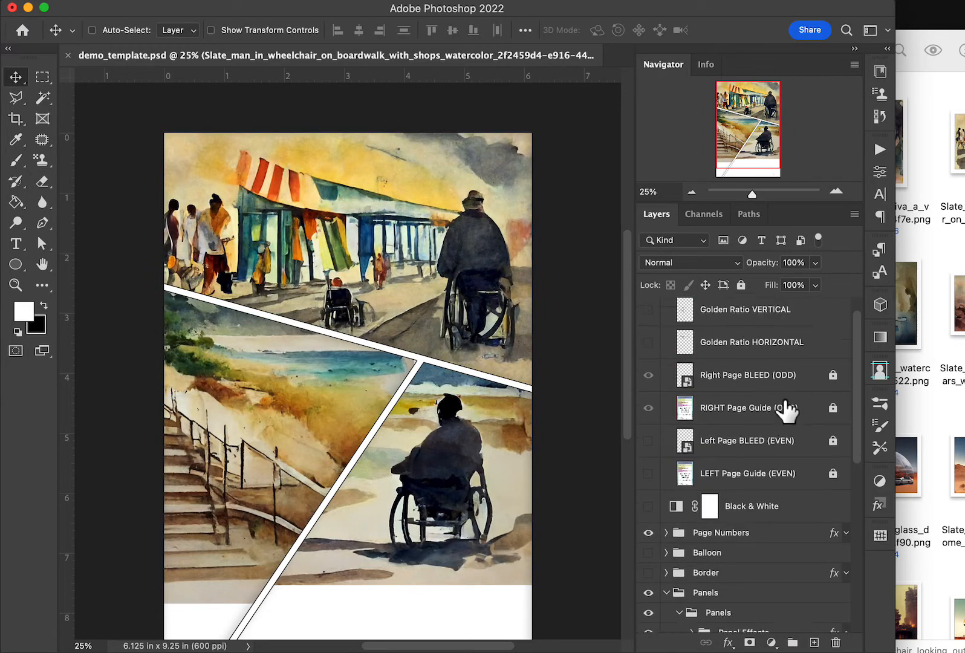
pyautogui.scroll(1, 786, 410)
pyautogui.click(648, 308)
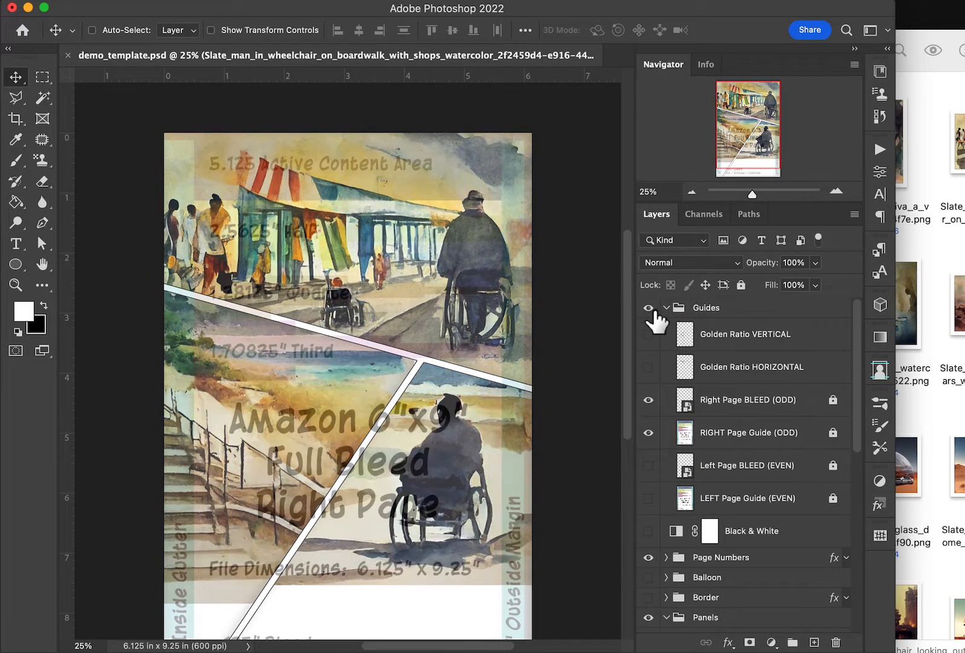
pyautogui.click(648, 400)
# Step: Show the Border group around the page and view it with the Guides group hidden
pyautogui.click(649, 598)
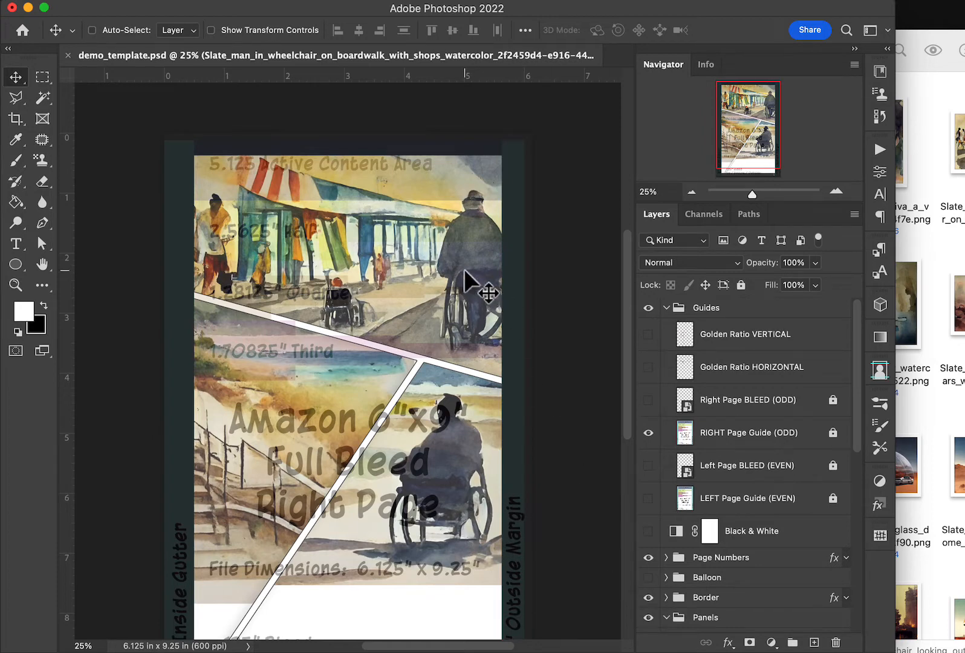
pyautogui.scroll(-2, 799, 476)
pyautogui.scroll(2, 797, 477)
pyautogui.click(795, 474)
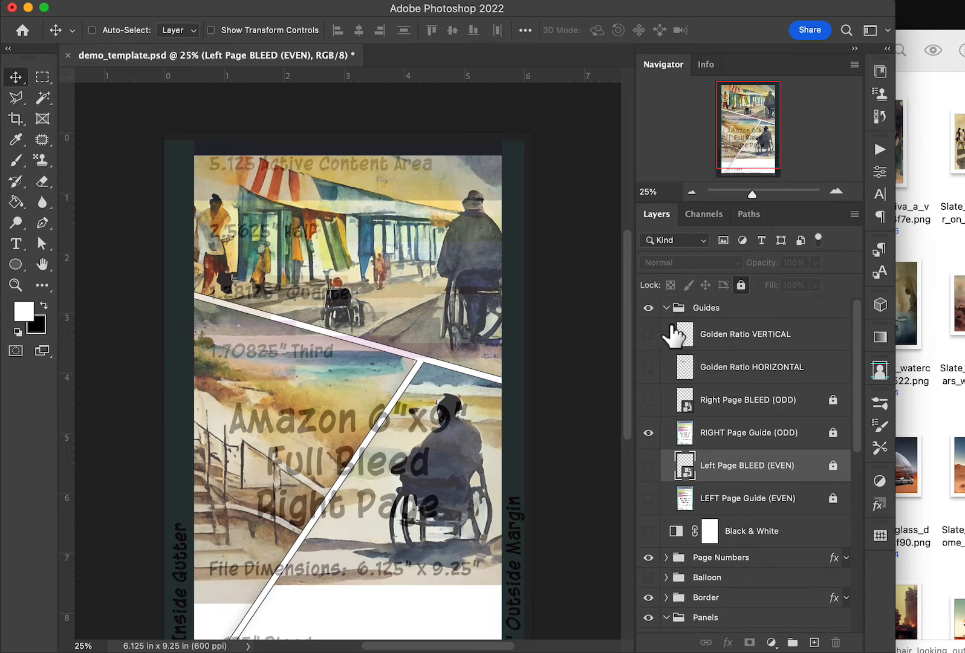
pyautogui.click(650, 309)
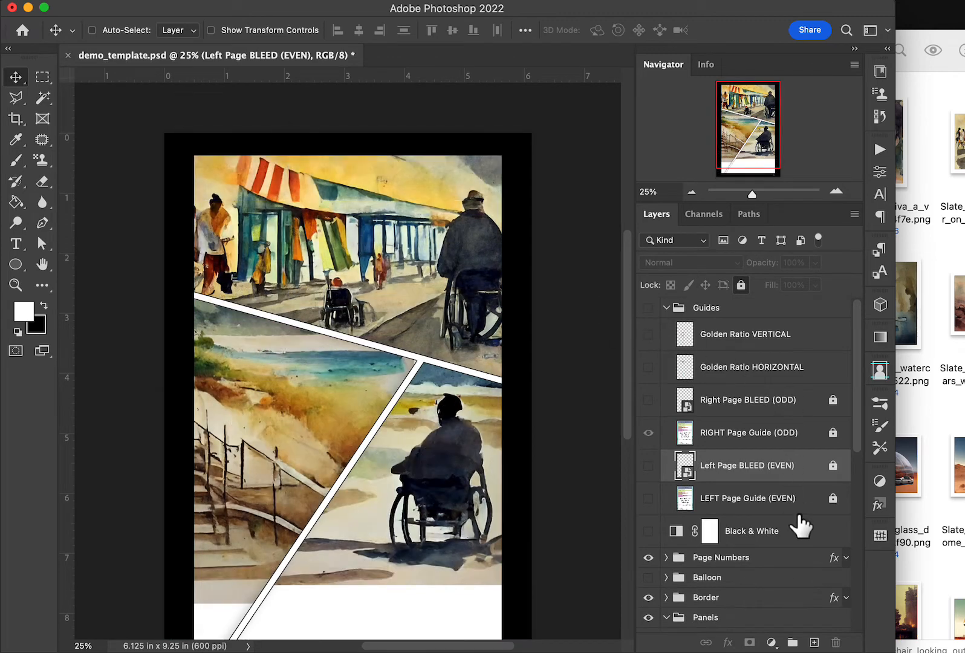
# Step: Hide the Border group and briefly show the Guides group to check the panels against the page margins
pyautogui.scroll(-2, 797, 520)
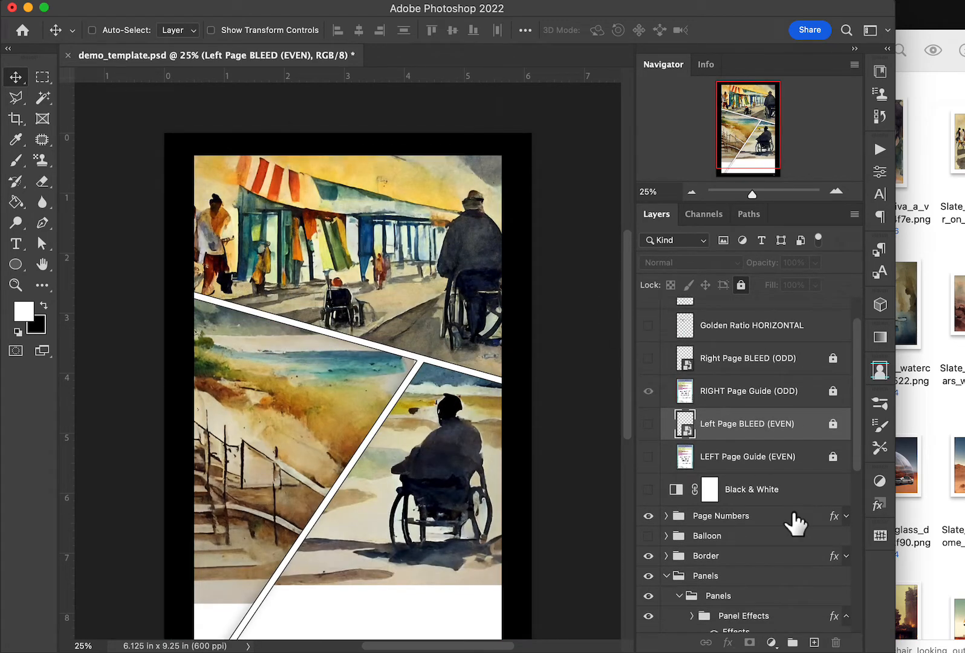
pyautogui.scroll(1, 795, 524)
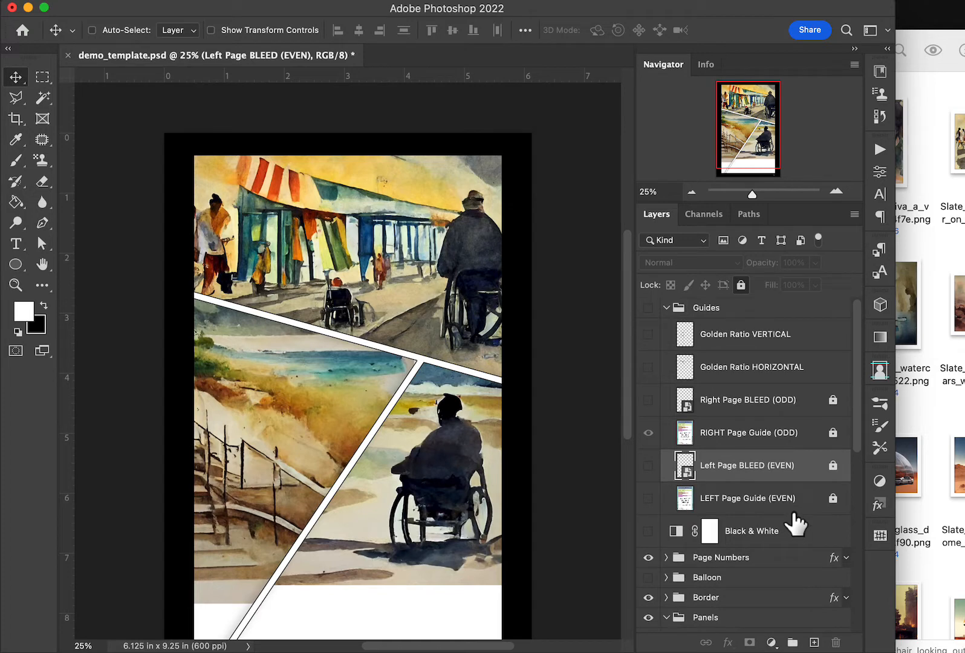
pyautogui.scroll(-4, 798, 527)
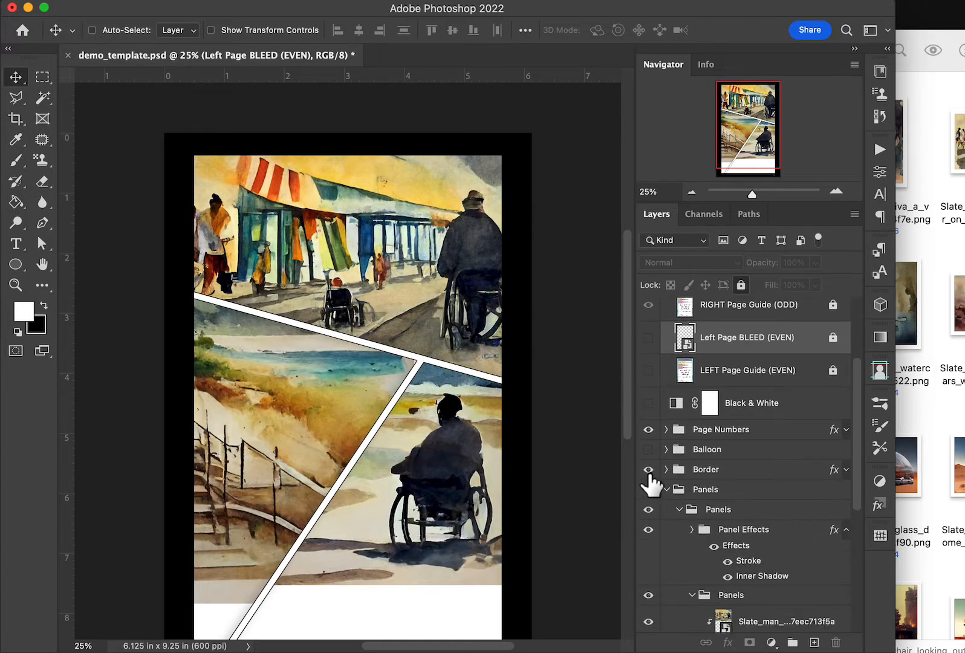
pyautogui.click(655, 470)
pyautogui.scroll(4, 808, 393)
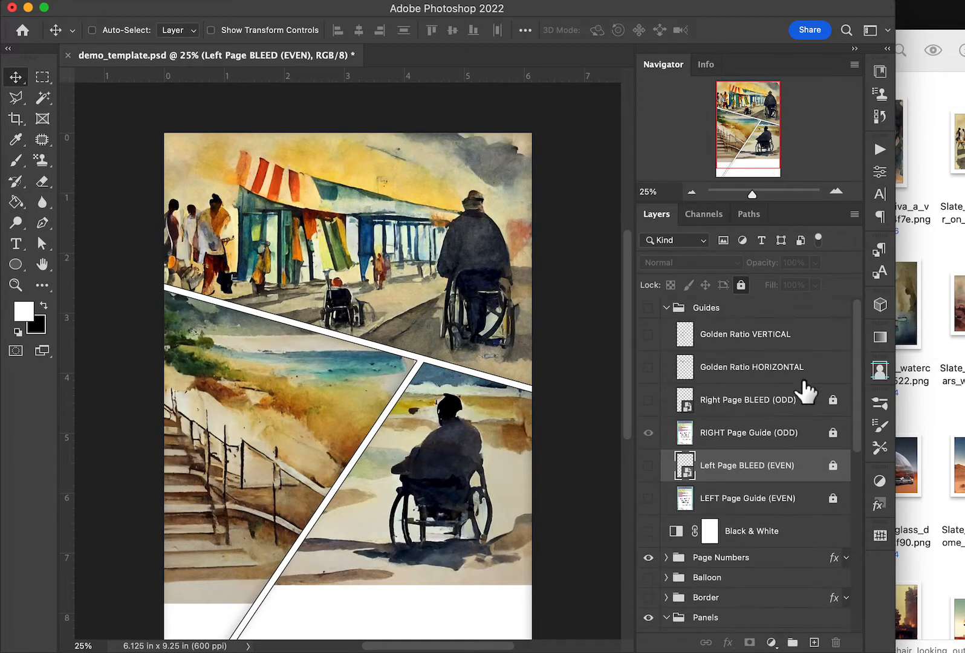
pyautogui.click(649, 308)
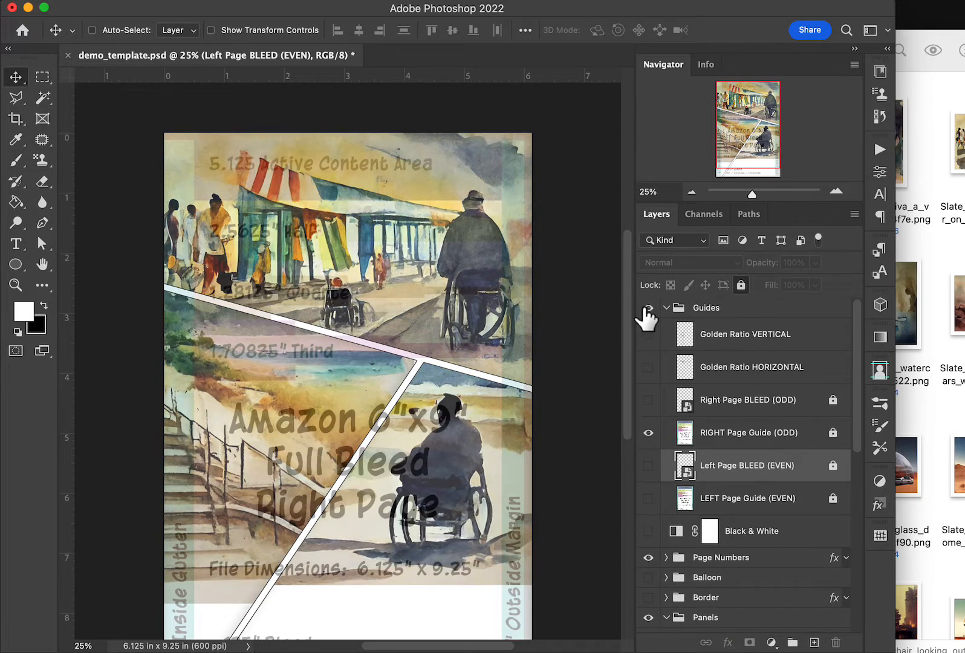
pyautogui.click(647, 309)
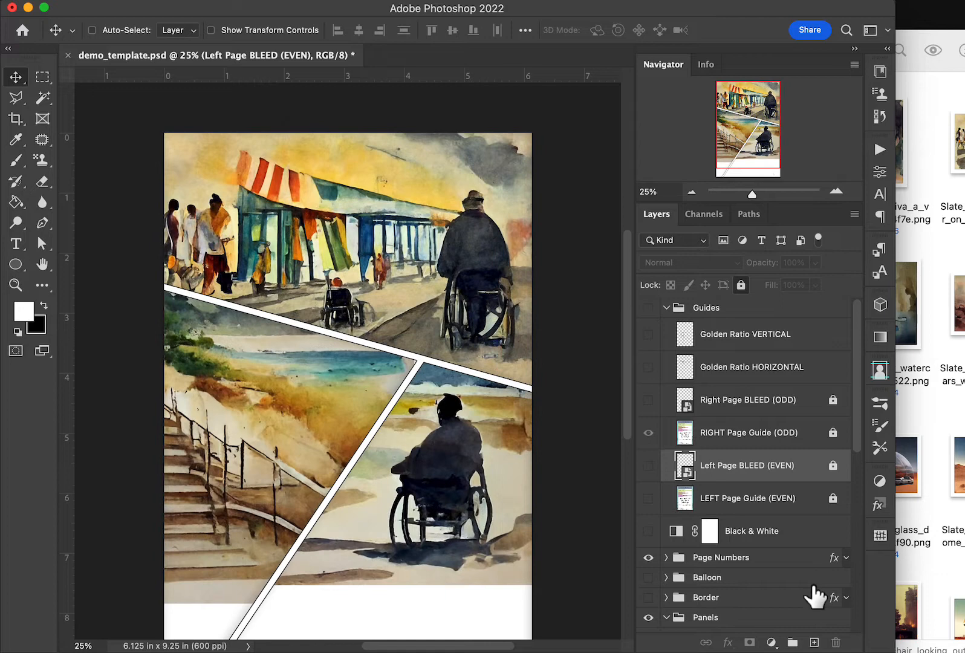
# Step: Select the wooden stairs image clipped to panel 2 and move it down and to the right within the panel
pyautogui.scroll(-3, 790, 573)
pyautogui.scroll(-5, 753, 532)
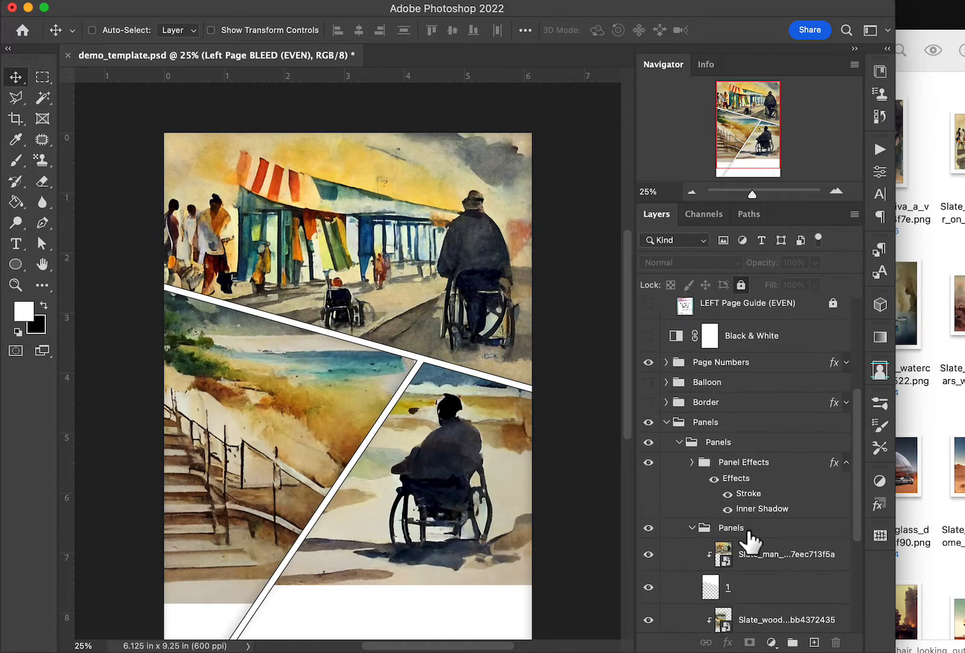
pyautogui.scroll(-1, 750, 541)
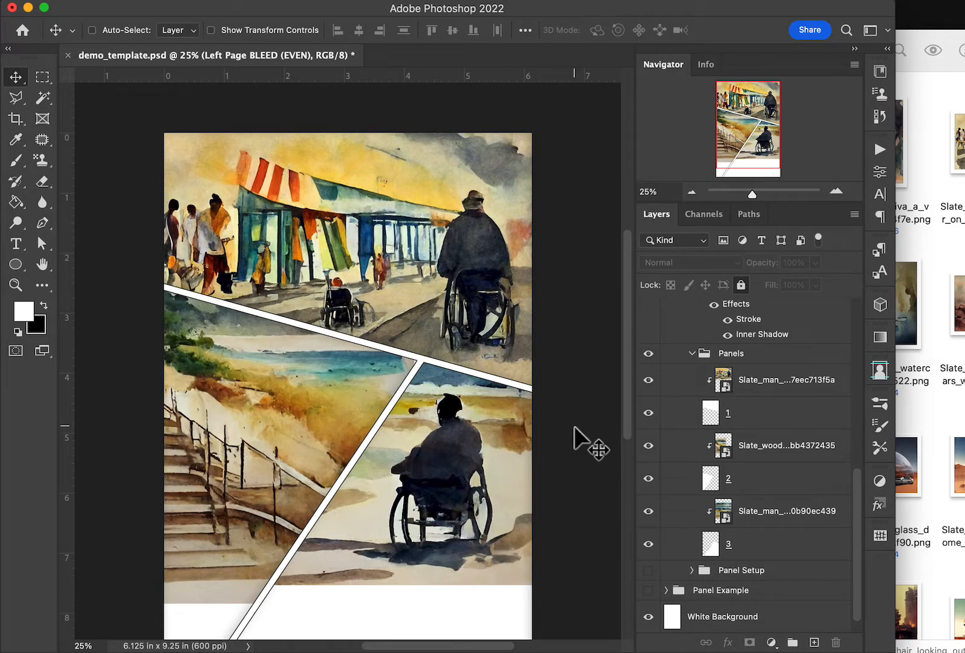
pyautogui.scroll(-4, 578, 441)
pyautogui.click(723, 447)
pyautogui.moveTo(230, 377); pyautogui.dragTo(268, 386)
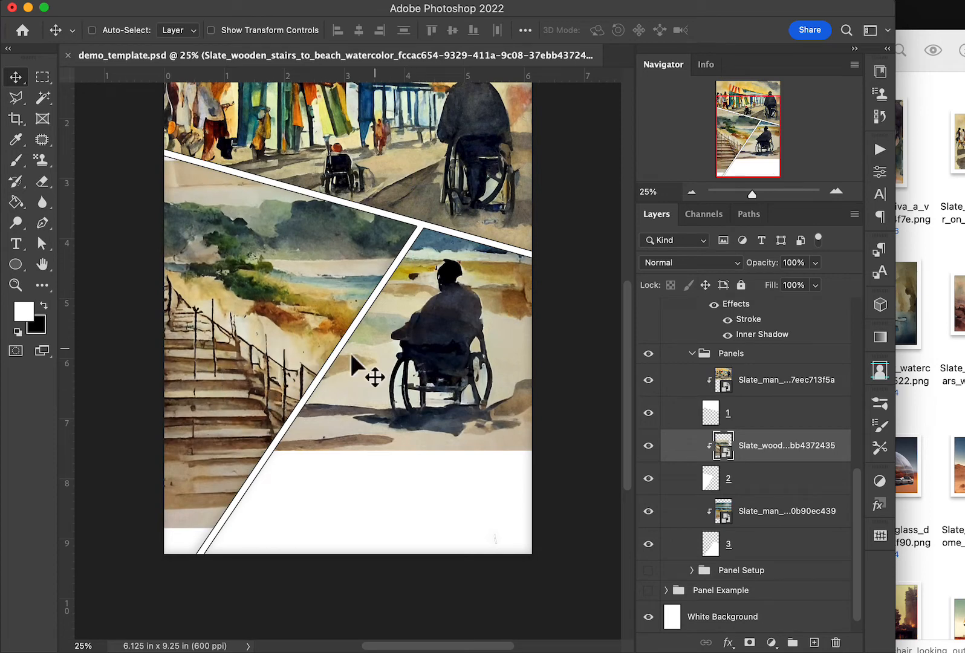
# Step: Stretch the wooden stairs image to about 36.5% width and 56.31% height and position it to cover panel 2
pyautogui.press('super')
pyautogui.press('super+t')
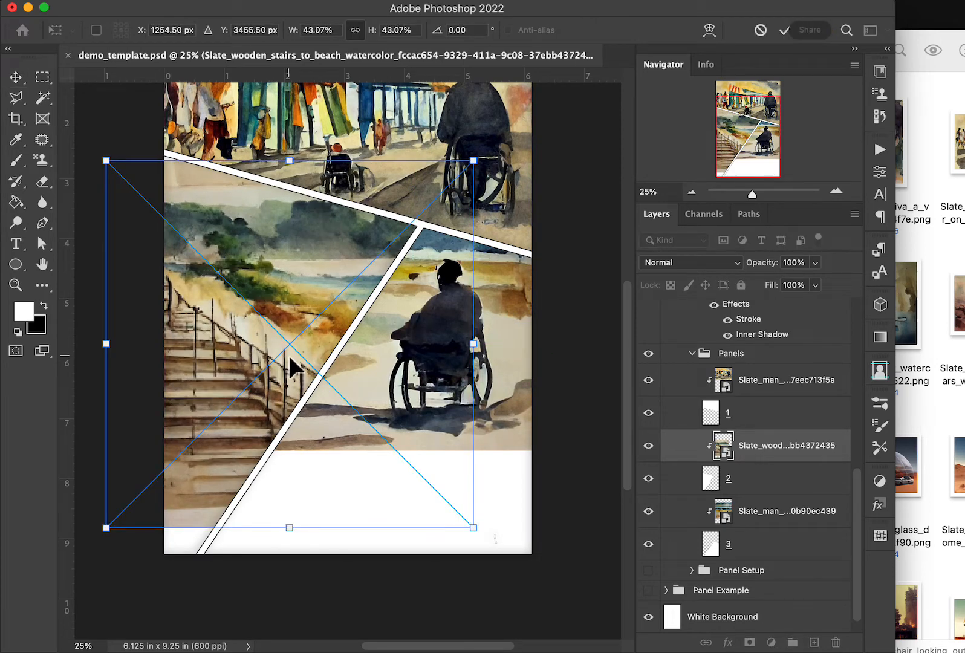
pyautogui.moveTo(482, 537); pyautogui.dragTo(489, 631)
pyautogui.moveTo(111, 379); pyautogui.dragTo(147, 385)
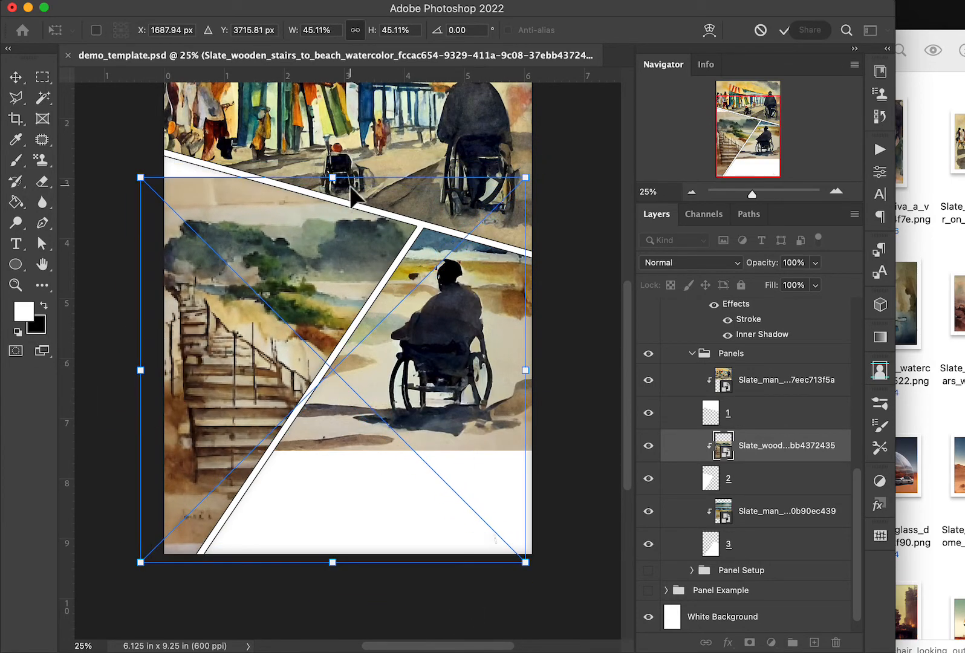
pyautogui.moveTo(333, 177); pyautogui.dragTo(334, 147)
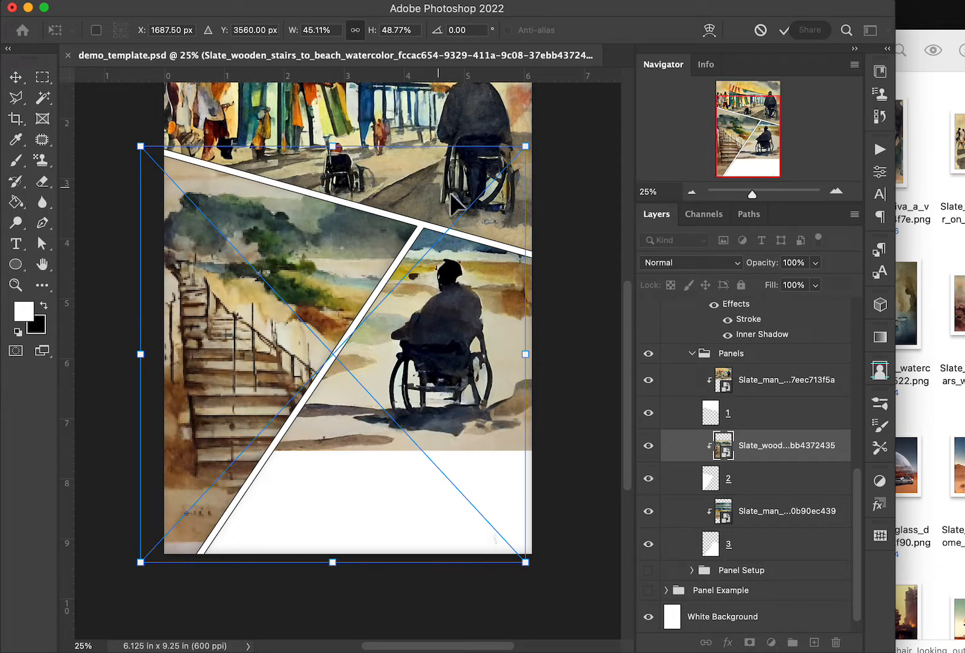
pyautogui.moveTo(537, 362); pyautogui.dragTo(452, 369)
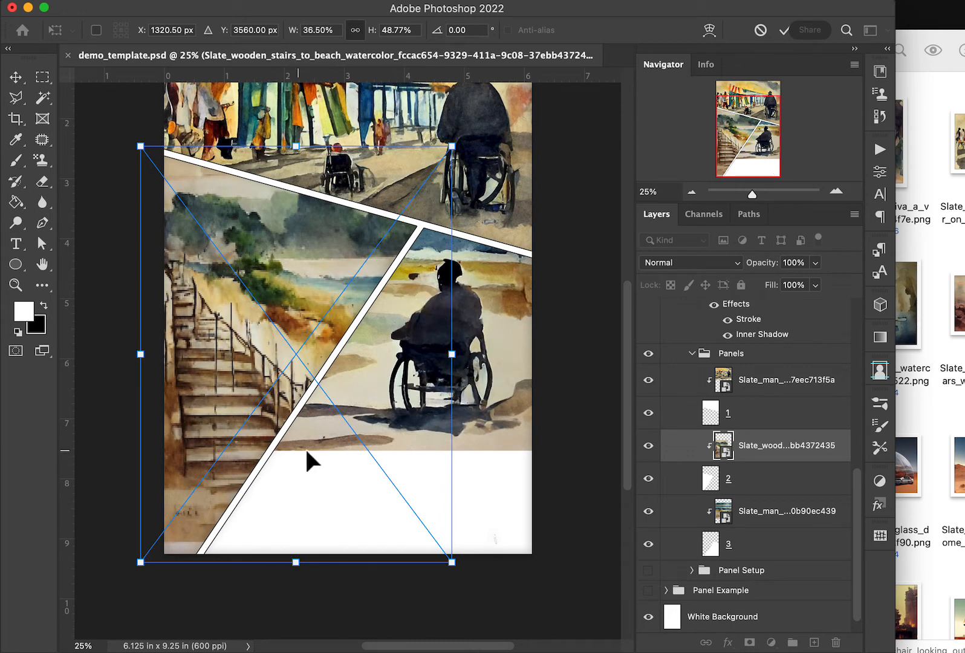
pyautogui.moveTo(298, 563); pyautogui.dragTo(300, 629)
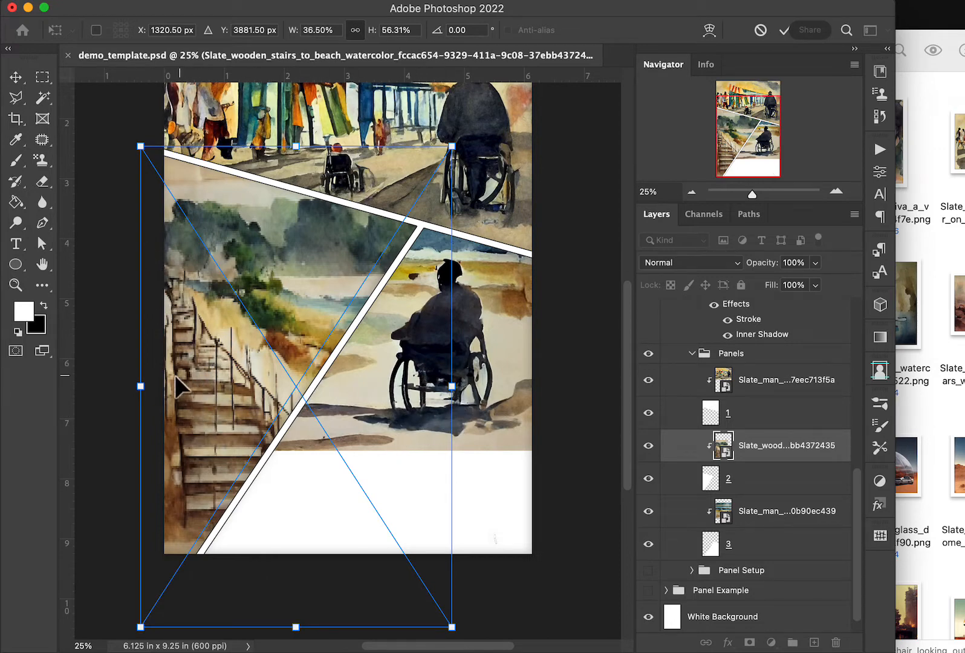
pyautogui.moveTo(234, 346); pyautogui.dragTo(250, 347)
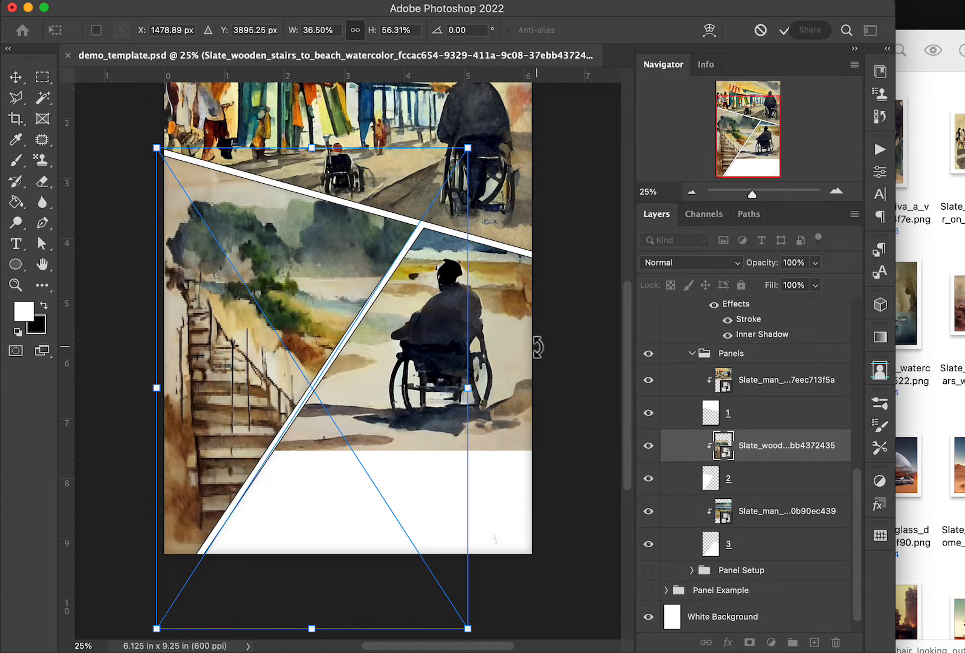
# Step: Try rotating the wooden stairs image about -5.36° and shifting it up and left, and undo both changes
pyautogui.moveTo(511, 627); pyautogui.dragTo(530, 607)
pyautogui.moveTo(352, 485)
pyautogui.mouseDown()
pyautogui.moveTo(322, 479)
pyautogui.moveTo(340, 469)
pyautogui.mouseUp()
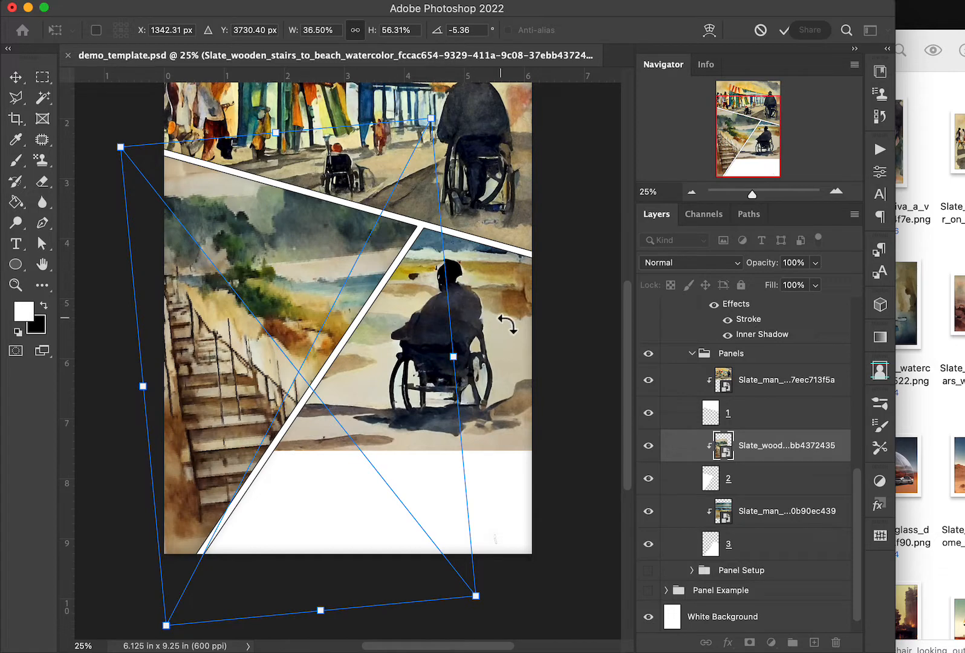
pyautogui.press('super+z')
pyautogui.press('super+z')
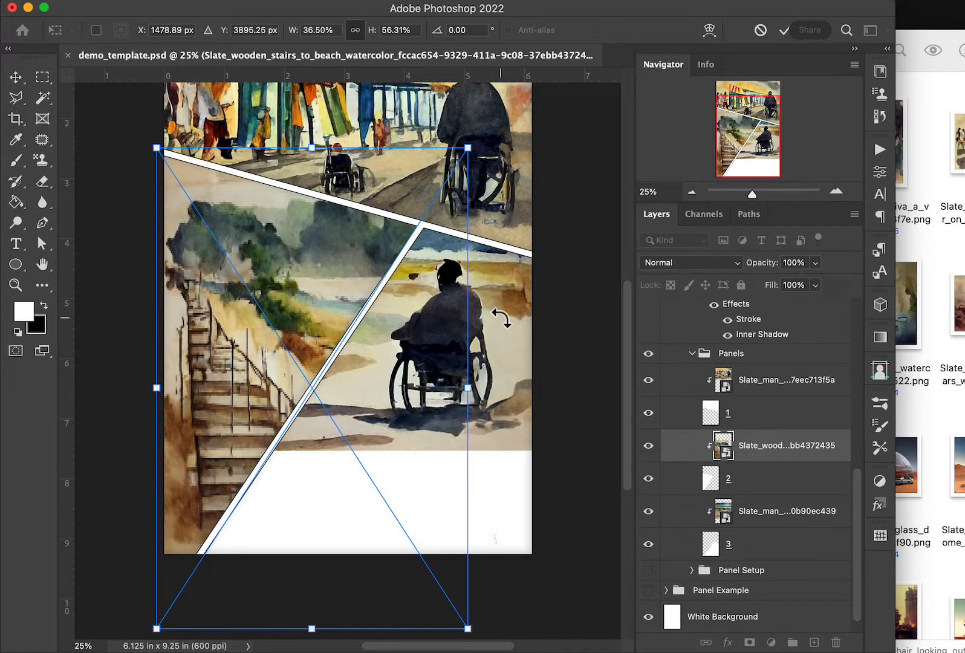
# Step: Apply the stairs transform and move the man-at-beach image down and slightly left within panel 3
pyautogui.press('Escape')
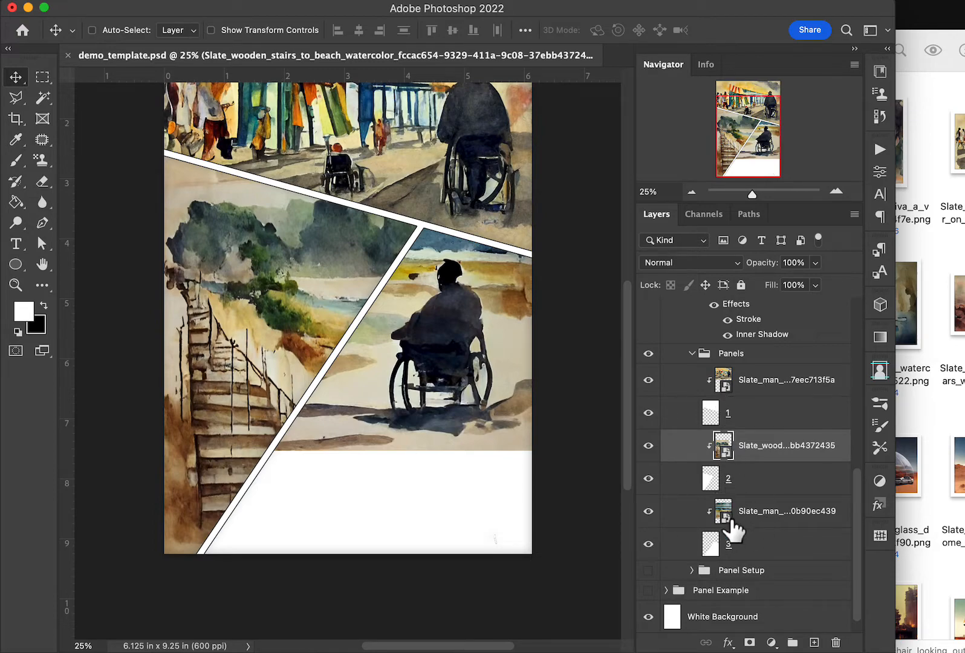
pyautogui.click(698, 517)
pyautogui.press('super+t')
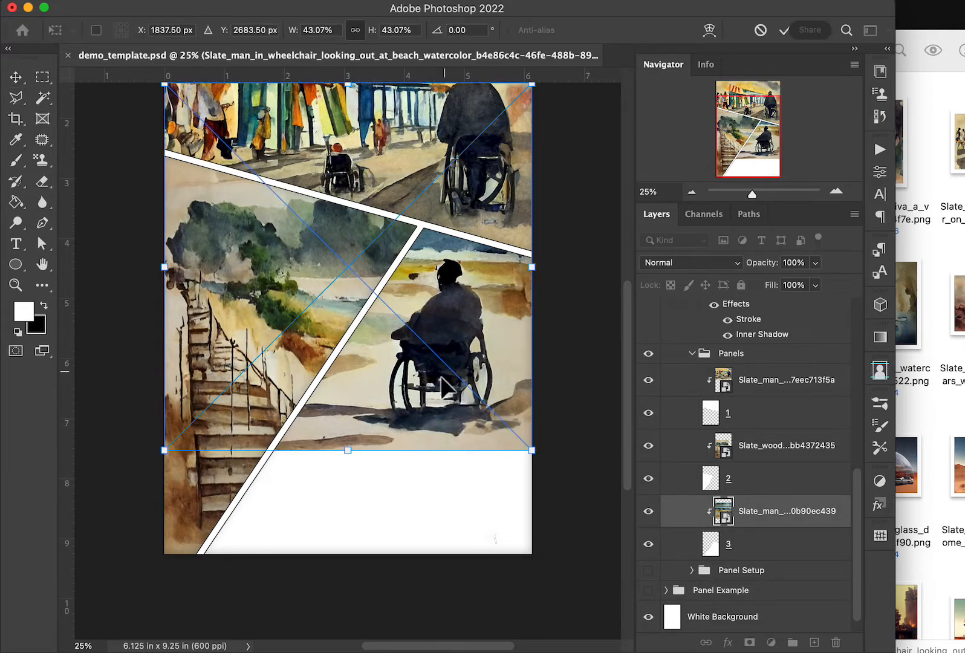
pyautogui.moveTo(404, 364); pyautogui.dragTo(390, 451)
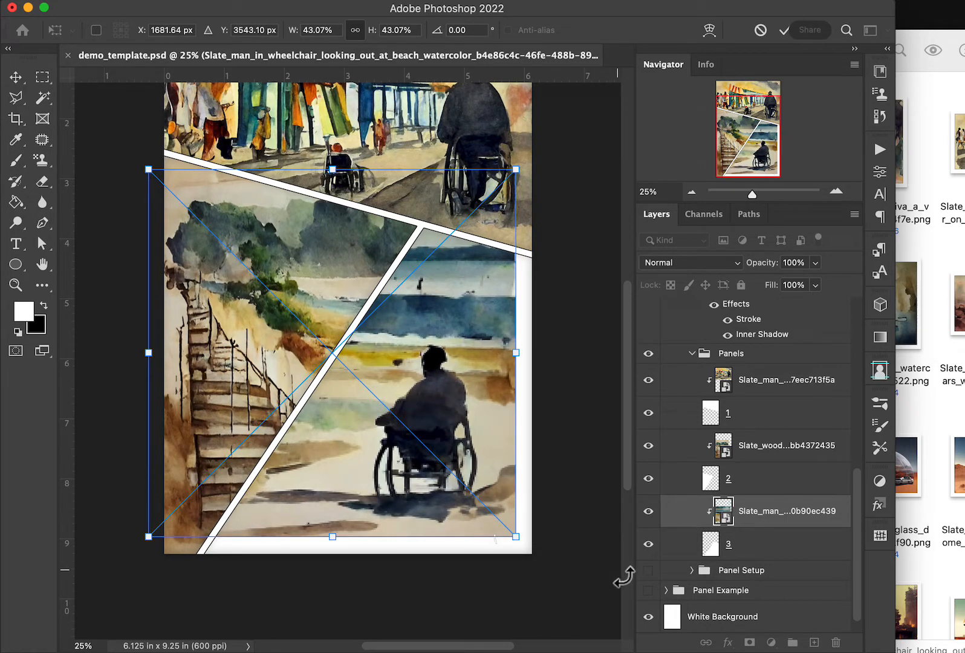
pyautogui.press('Return')
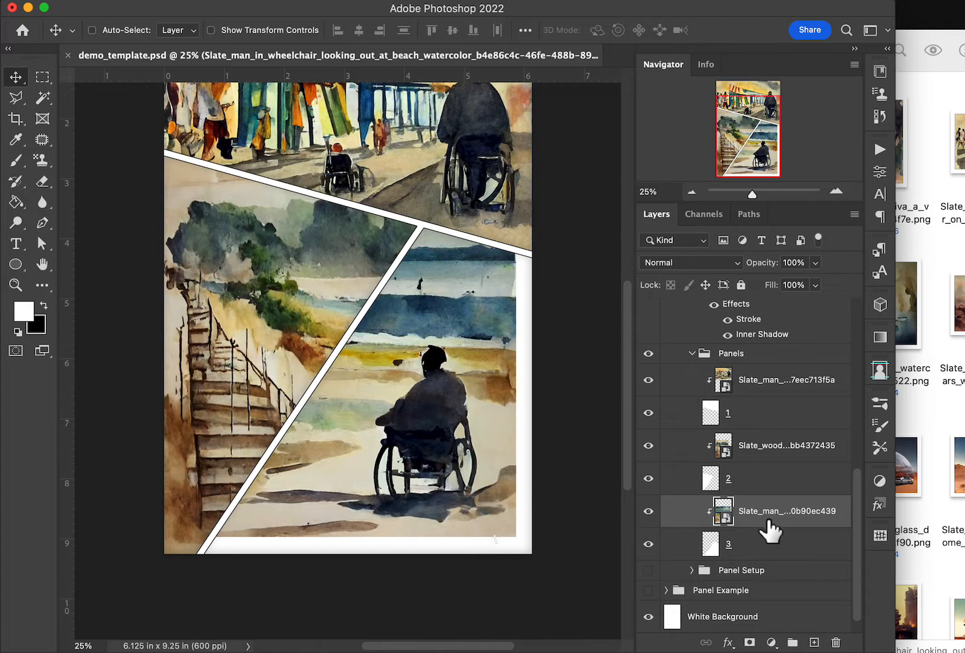
# Step: Duplicate the man-at-beach image, place the copy beneath the original in the layer order, and shift it down and right
pyautogui.press('super+j')
pyautogui.moveTo(719, 517); pyautogui.dragTo(726, 563)
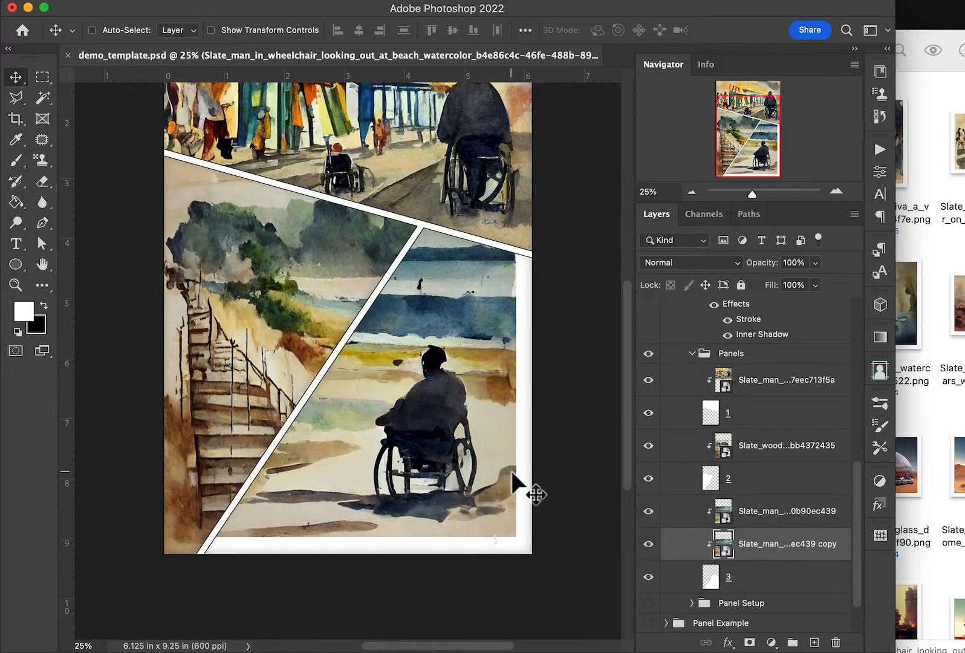
pyautogui.moveTo(460, 384); pyautogui.dragTo(488, 404)
# Step: Scale the copied beach image to about 47.09% and reposition it to fill the white gaps along panel 3's edges
pyautogui.press('super+t')
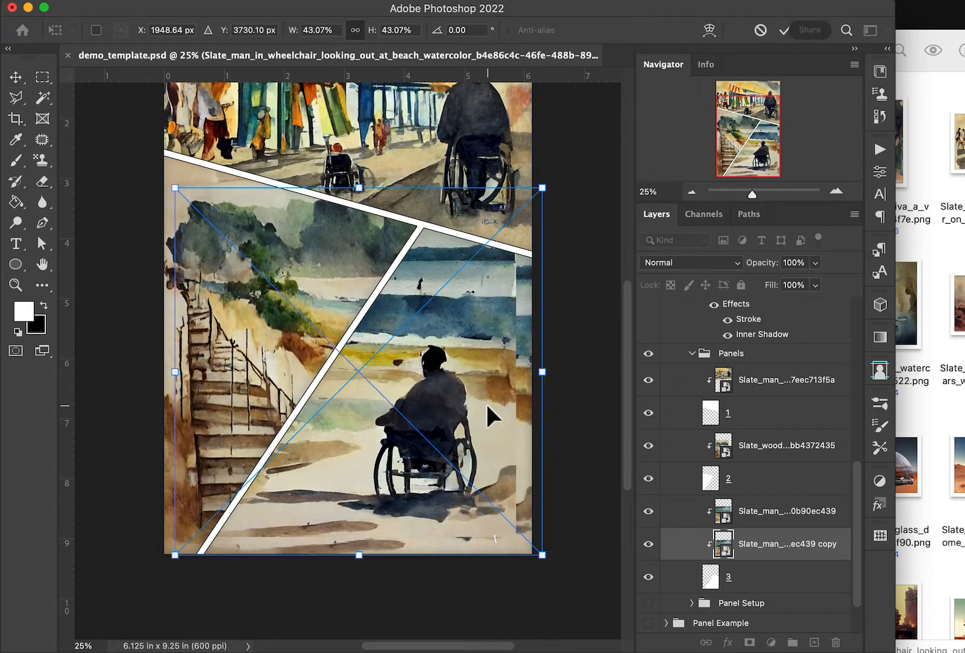
pyautogui.moveTo(549, 564); pyautogui.dragTo(580, 586)
pyautogui.moveTo(530, 541); pyautogui.dragTo(518, 525)
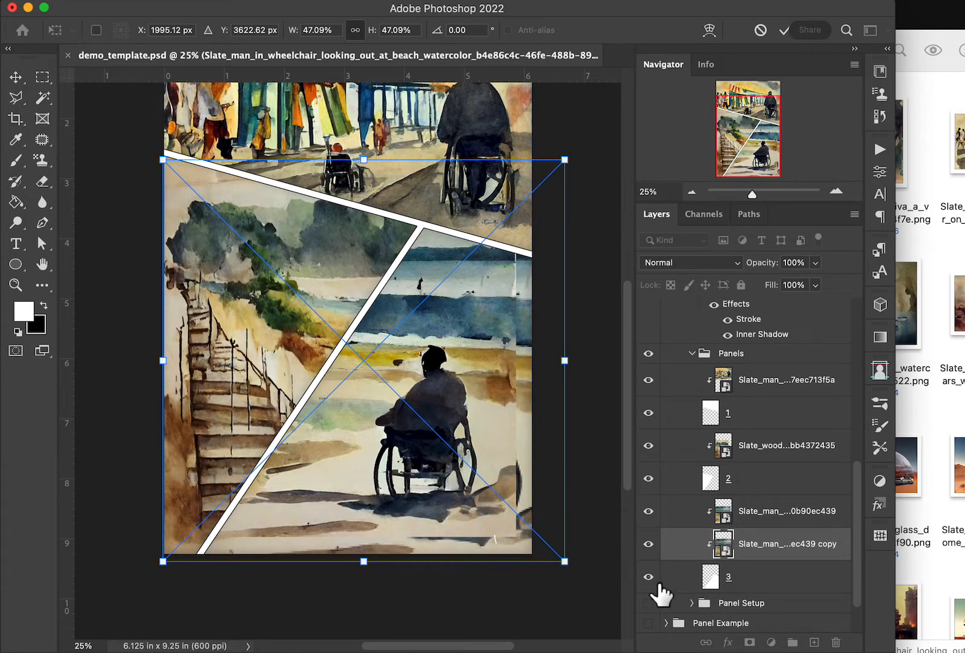
pyautogui.press('Return')
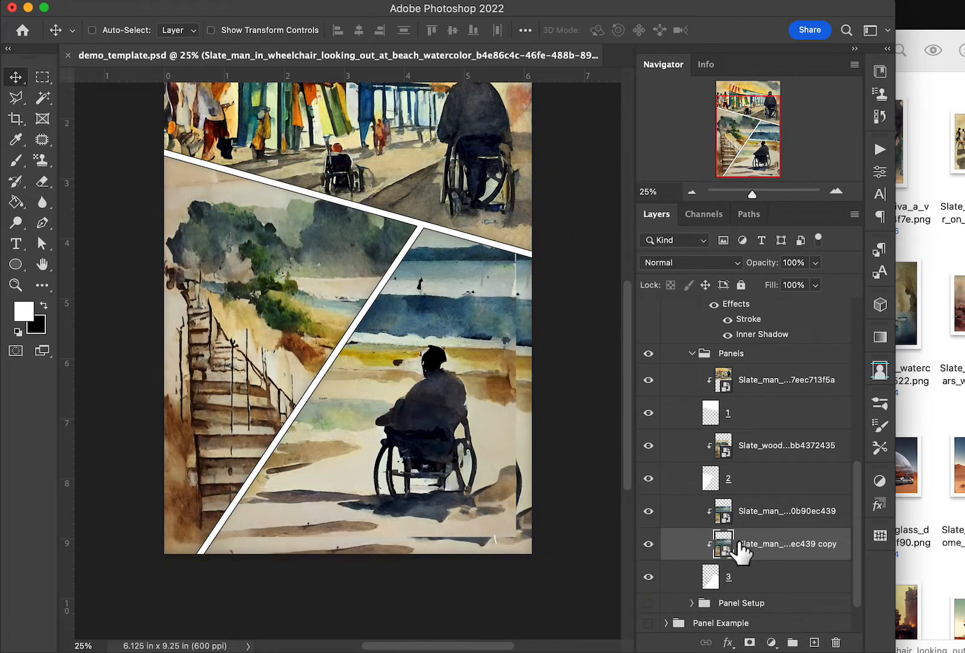
# Step: Add a layer mask to the original man-at-beach image in panel 3 and activate the Brush tool
pyautogui.click(726, 520)
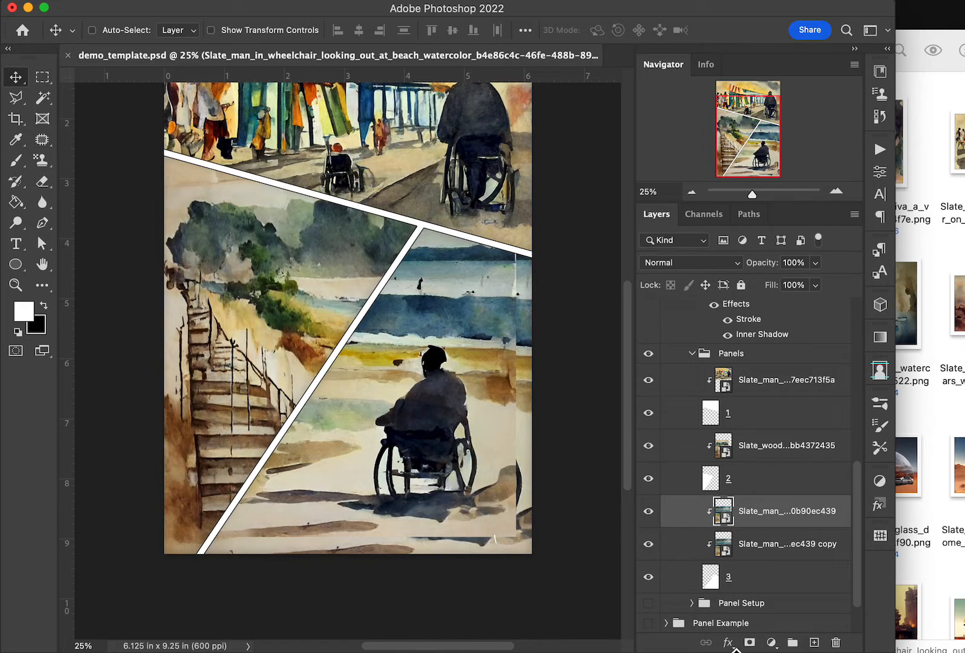
pyautogui.click(750, 642)
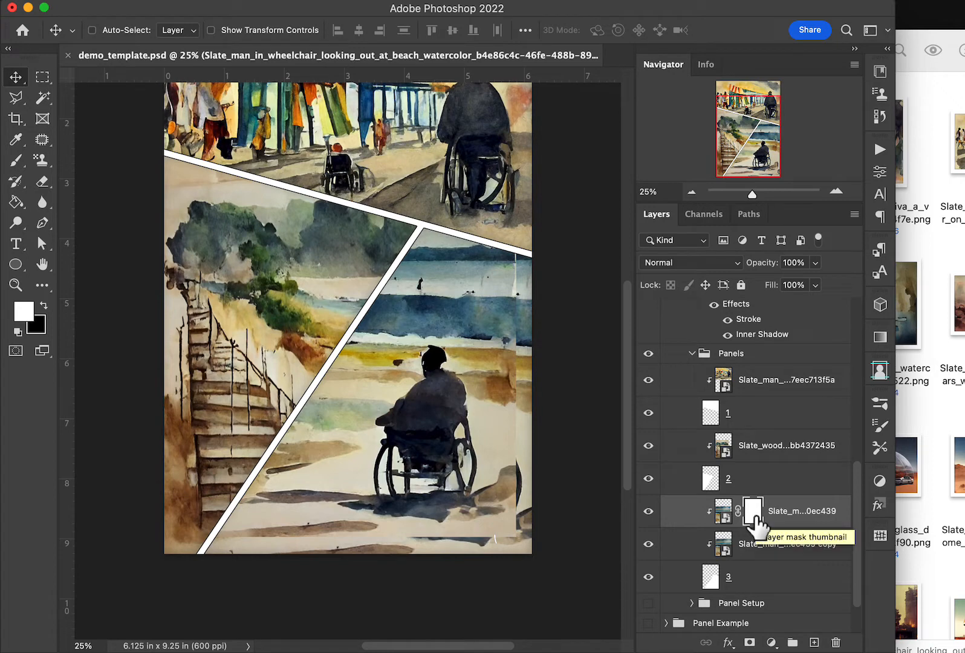
pyautogui.press('b')
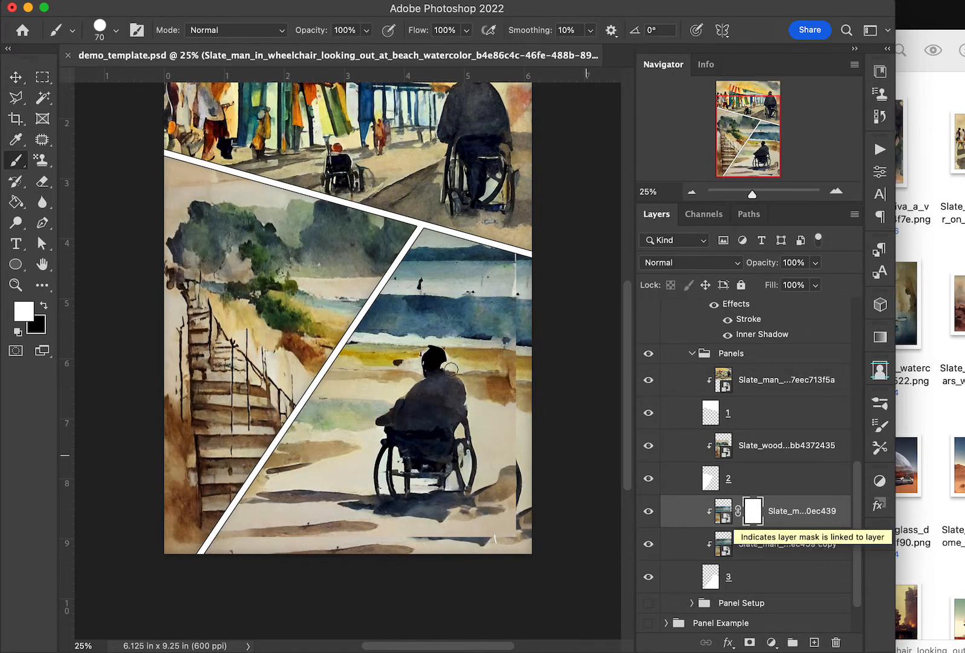
# Step: Set up a Soft Round brush at 200 px with black as the foreground color
pyautogui.click(101, 36)
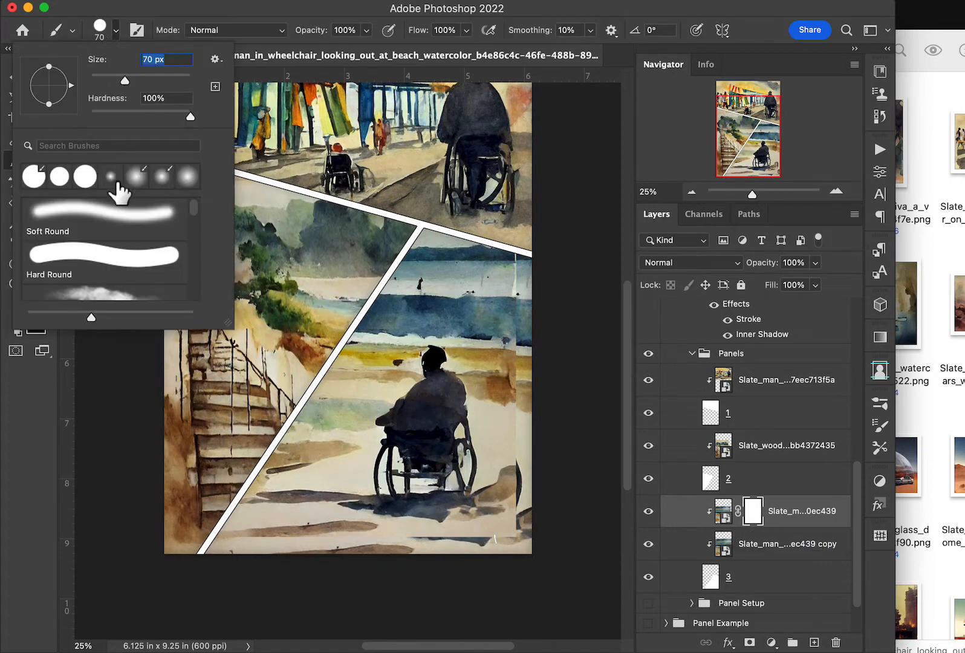
pyautogui.click(100, 227)
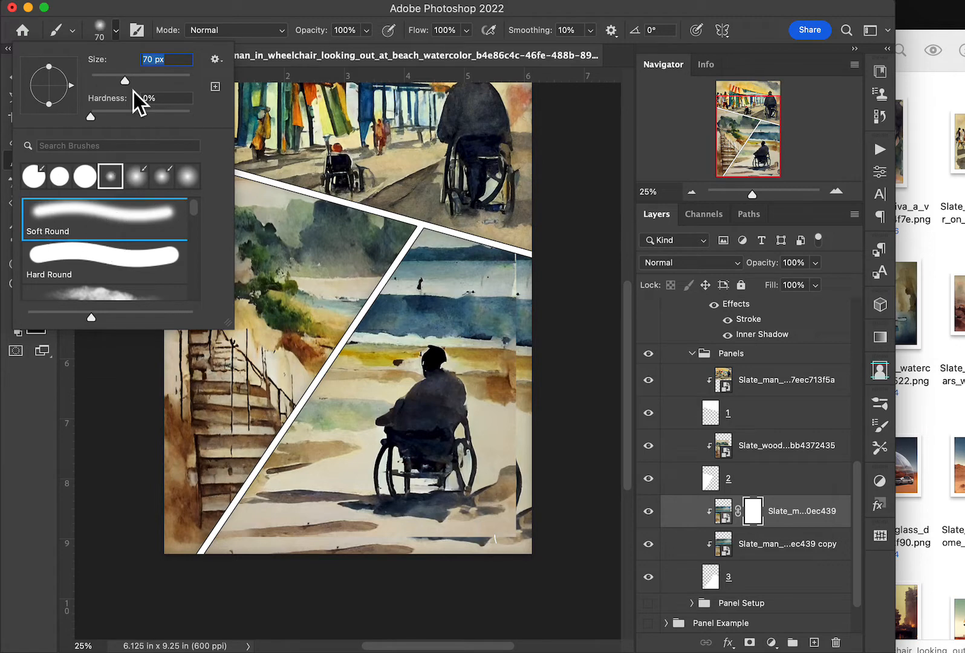
pyautogui.click(123, 37)
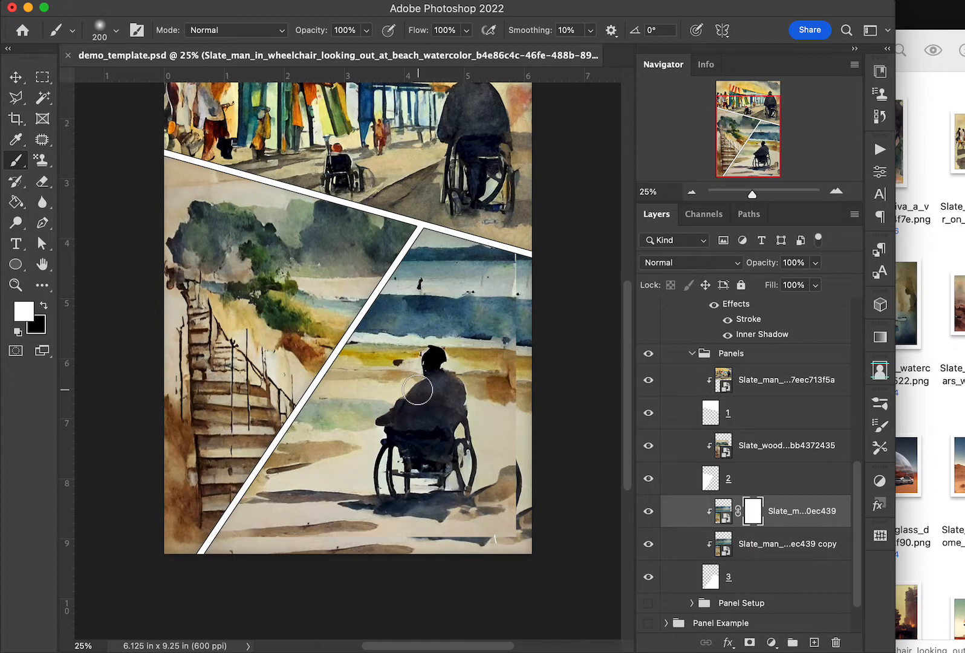
pyautogui.press('x')
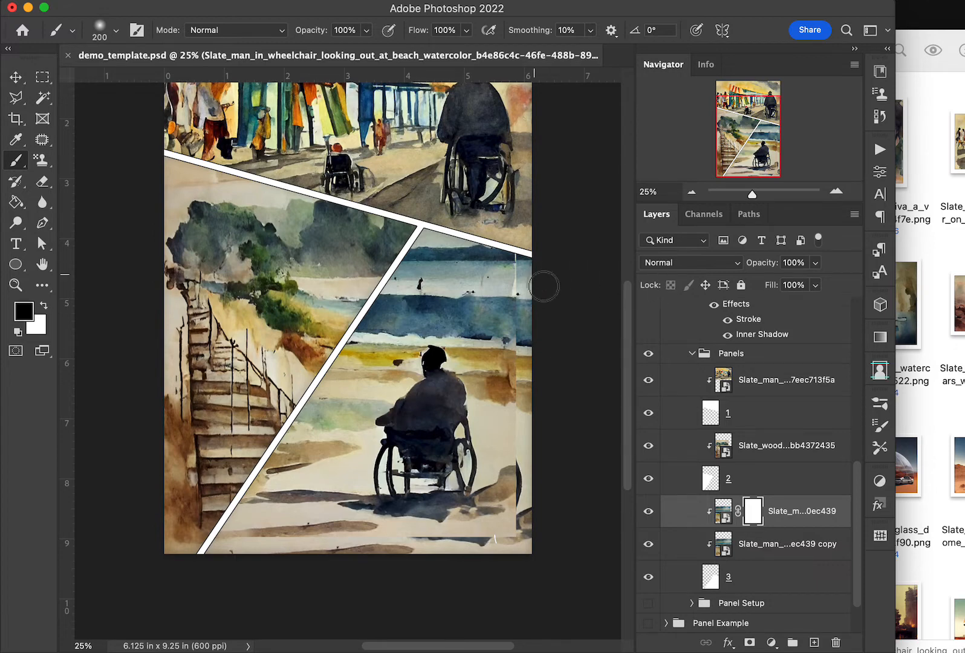
# Step: Paint on the original beach image's mask along panel 3's right and bottom edges to blend it into the copy beneath
pyautogui.moveTo(523, 262)
pyautogui.mouseDown()
pyautogui.moveTo(530, 344)
pyautogui.moveTo(515, 350)
pyautogui.moveTo(522, 366)
pyautogui.moveTo(546, 359)
pyautogui.moveTo(514, 338)
pyautogui.moveTo(483, 339)
pyautogui.moveTo(531, 346)
pyautogui.mouseUp()
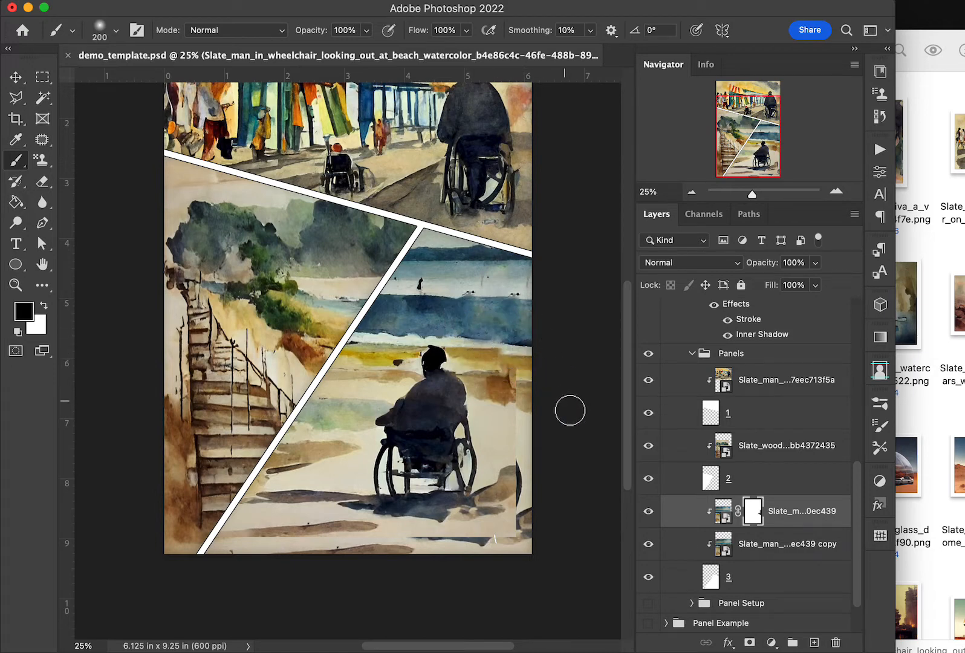
pyautogui.moveTo(527, 390); pyautogui.dragTo(501, 370)
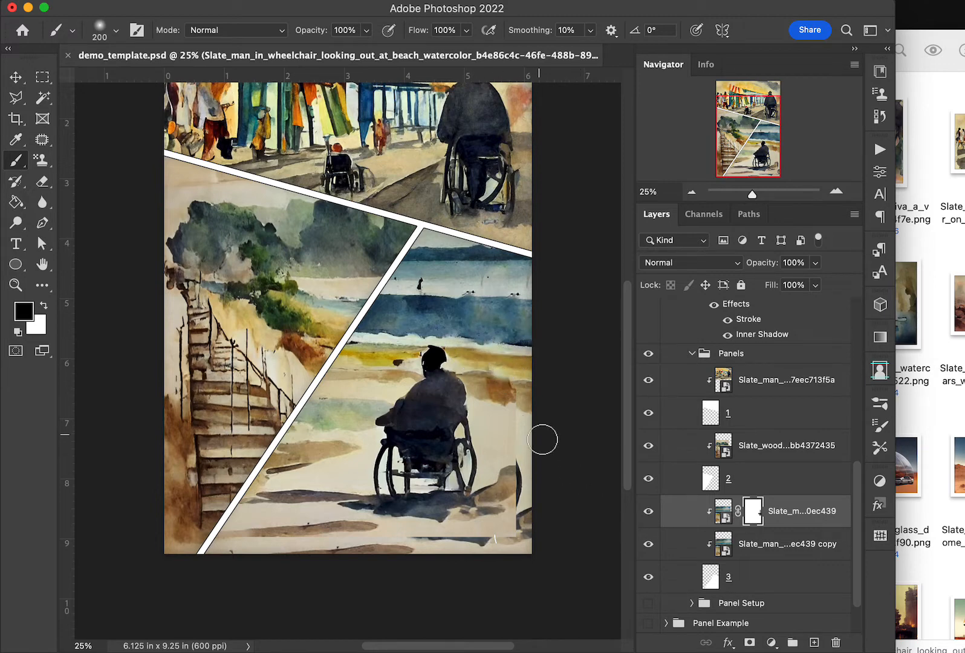
pyautogui.moveTo(524, 411)
pyautogui.mouseDown()
pyautogui.moveTo(513, 410)
pyautogui.moveTo(513, 388)
pyautogui.moveTo(522, 392)
pyautogui.moveTo(499, 392)
pyautogui.moveTo(508, 422)
pyautogui.moveTo(502, 381)
pyautogui.moveTo(487, 385)
pyautogui.mouseUp()
pyautogui.press('x')
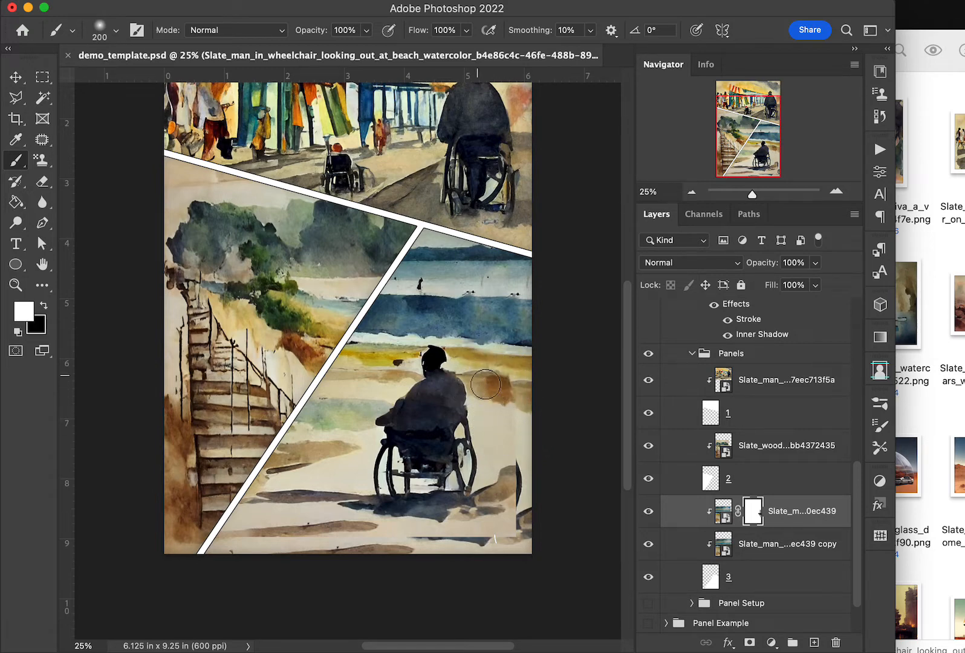
pyautogui.press('x')
pyautogui.moveTo(526, 472)
pyautogui.mouseDown()
pyautogui.moveTo(520, 450)
pyautogui.moveTo(514, 526)
pyautogui.moveTo(521, 431)
pyautogui.moveTo(485, 554)
pyautogui.moveTo(508, 511)
pyautogui.moveTo(466, 529)
pyautogui.moveTo(493, 537)
pyautogui.moveTo(463, 549)
pyautogui.moveTo(445, 551)
pyautogui.moveTo(467, 540)
pyautogui.moveTo(395, 545)
pyautogui.mouseUp()
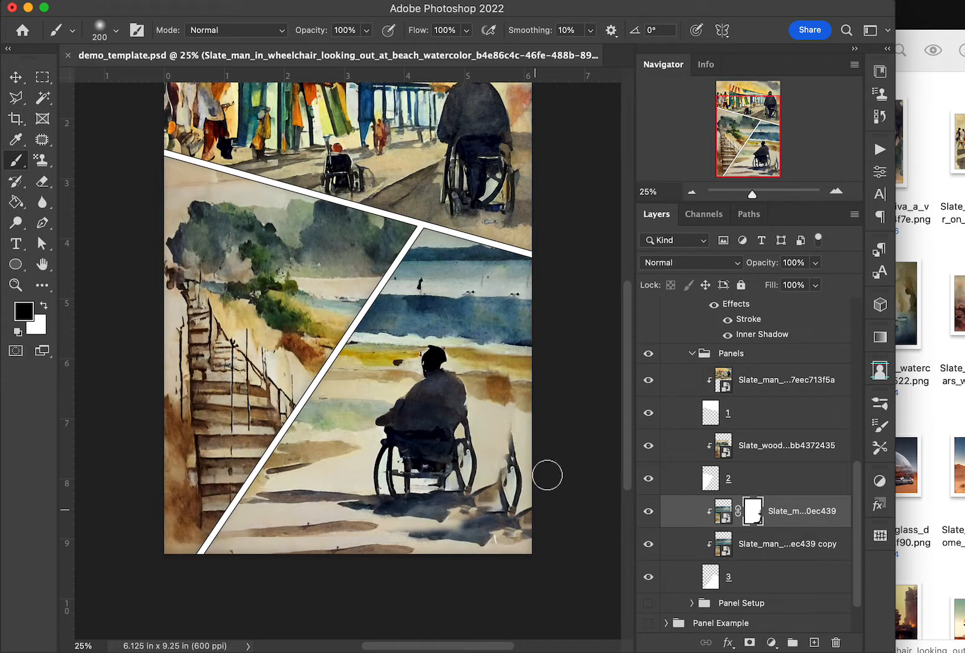
# Step: Duplicate the lower beach copy and move the new duplicate slightly up and left
pyautogui.click(724, 546)
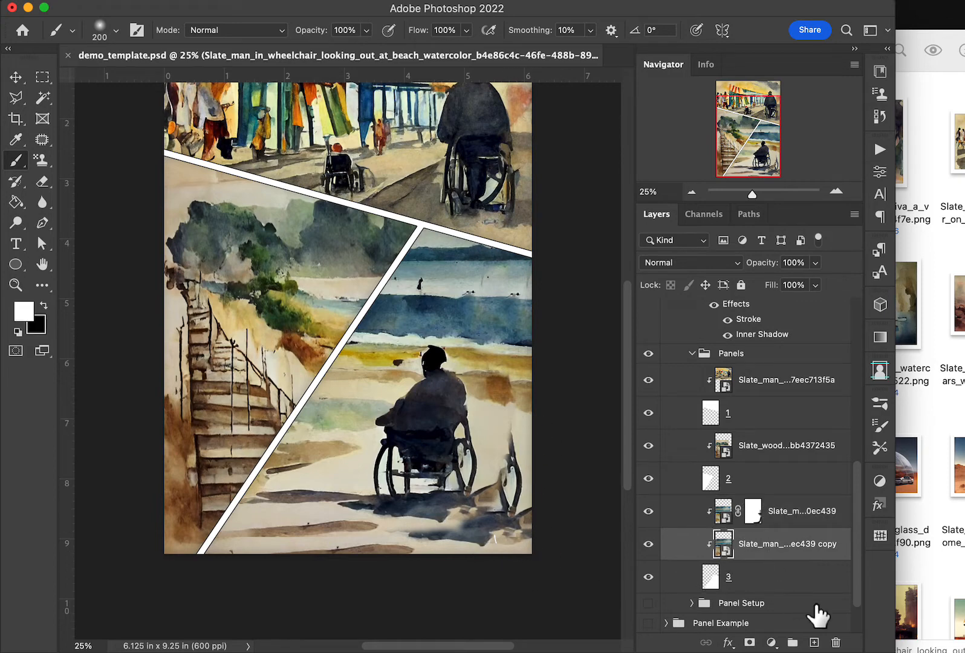
pyautogui.press('super+j')
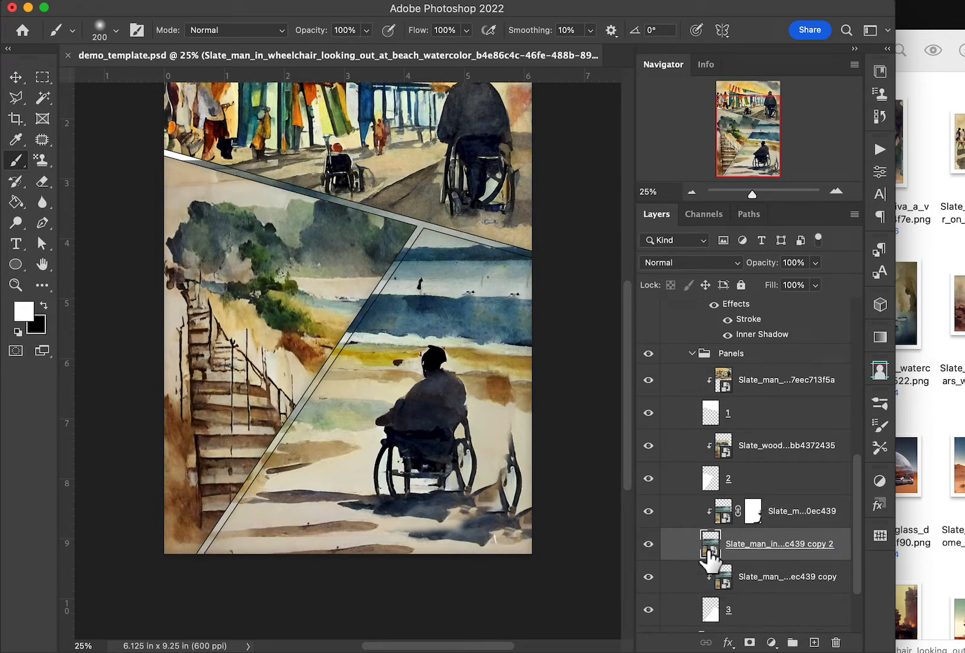
pyautogui.press('v')
pyautogui.moveTo(496, 496)
pyautogui.mouseDown()
pyautogui.moveTo(452, 499)
pyautogui.moveTo(470, 479)
pyautogui.moveTo(494, 479)
pyautogui.moveTo(493, 454)
pyautogui.moveTo(475, 487)
pyautogui.mouseUp()
# Step: Scale the new beach duplicate to 56.74%, position it over panel 3's bottom right corner, and clip it to the panel
pyautogui.press('super+t')
pyautogui.moveTo(148, 162); pyautogui.dragTo(182, 237)
pyautogui.hscroll(10, 191, 568)
pyautogui.scroll(-3, 192, 568)
pyautogui.moveTo(421, 454)
pyautogui.mouseDown()
pyautogui.moveTo(441, 469)
pyautogui.moveTo(415, 465)
pyautogui.mouseUp()
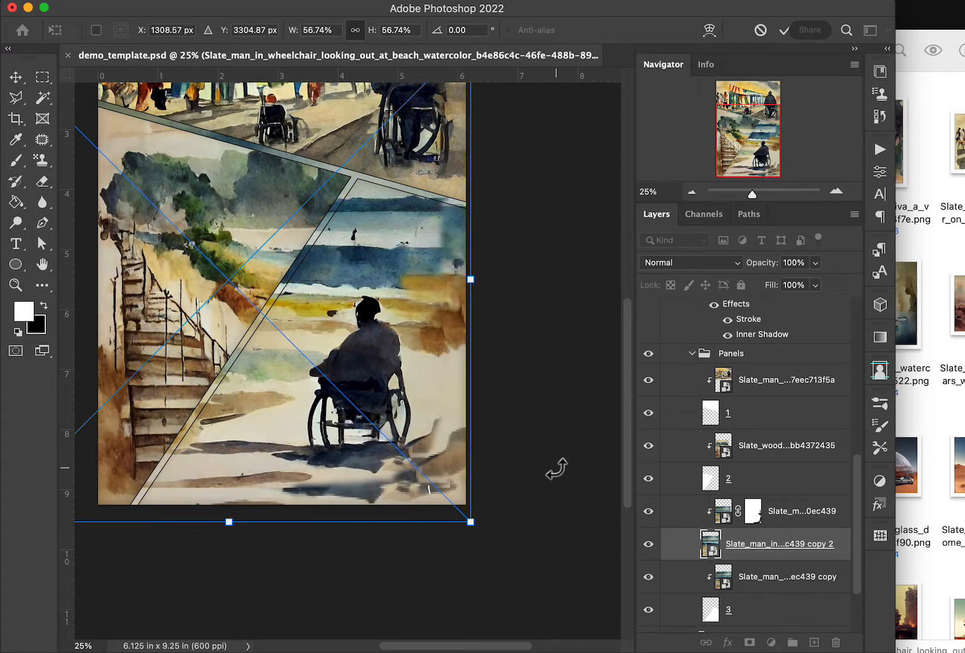
pyautogui.press('Return')
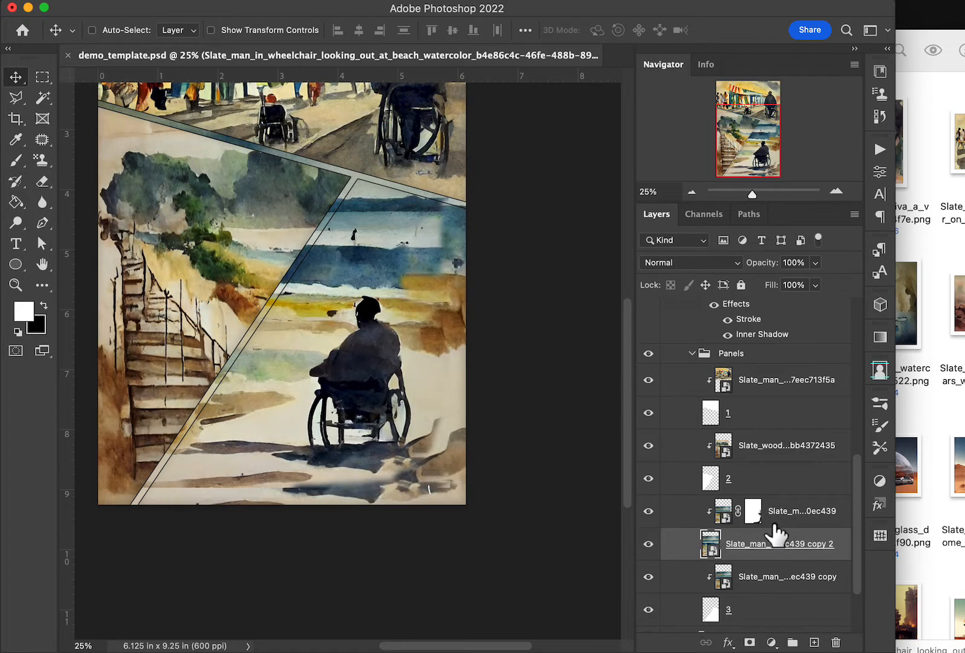
pyautogui.keyDown('alt'); pyautogui.click(730, 561); pyautogui.keyUp('alt')
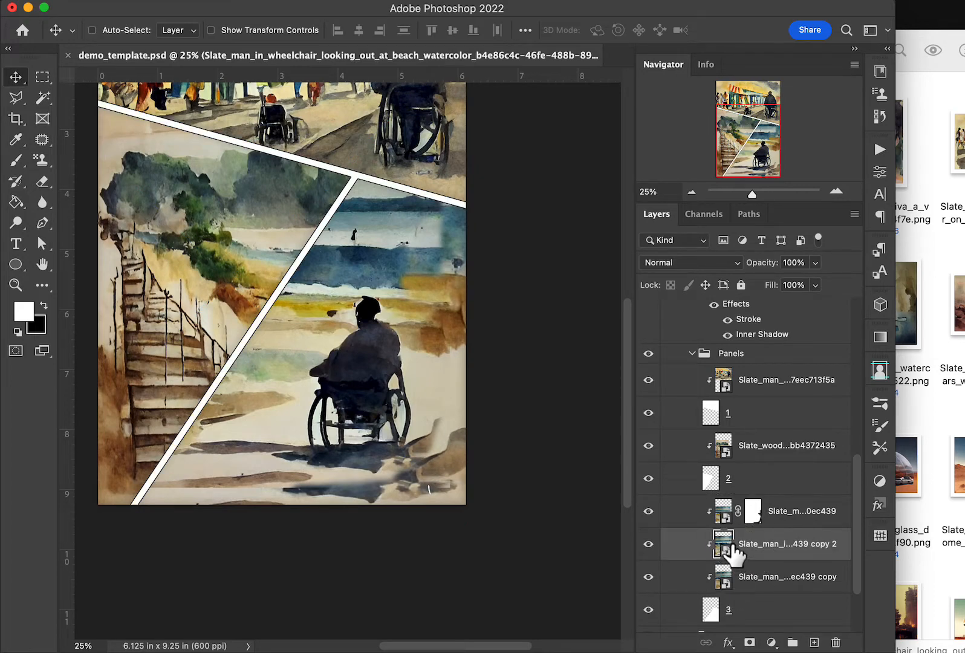
# Step: Add a layer mask to the second beach copy and paint black with a 700 px brush to hide its right side and bottom edge
pyautogui.click(750, 642)
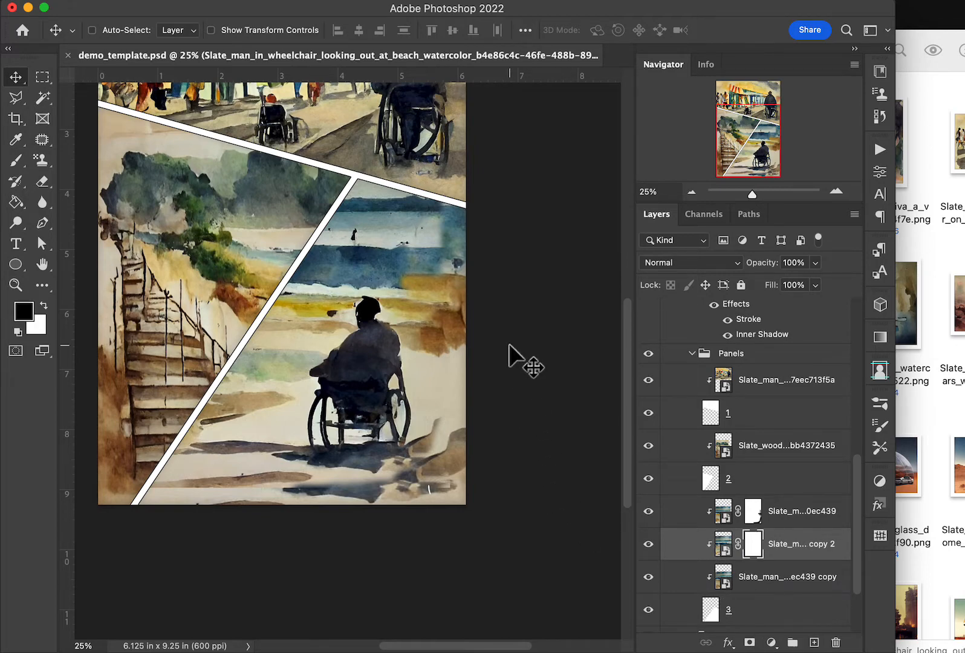
pyautogui.press('b')
pyautogui.press(']')
pyautogui.press(']')
pyautogui.press(']')
pyautogui.press(']')
pyautogui.press(']')
pyautogui.moveTo(506, 333)
pyautogui.mouseDown()
pyautogui.moveTo(398, 264)
pyautogui.moveTo(396, 249)
pyautogui.moveTo(495, 230)
pyautogui.moveTo(466, 226)
pyautogui.moveTo(454, 320)
pyautogui.mouseUp()
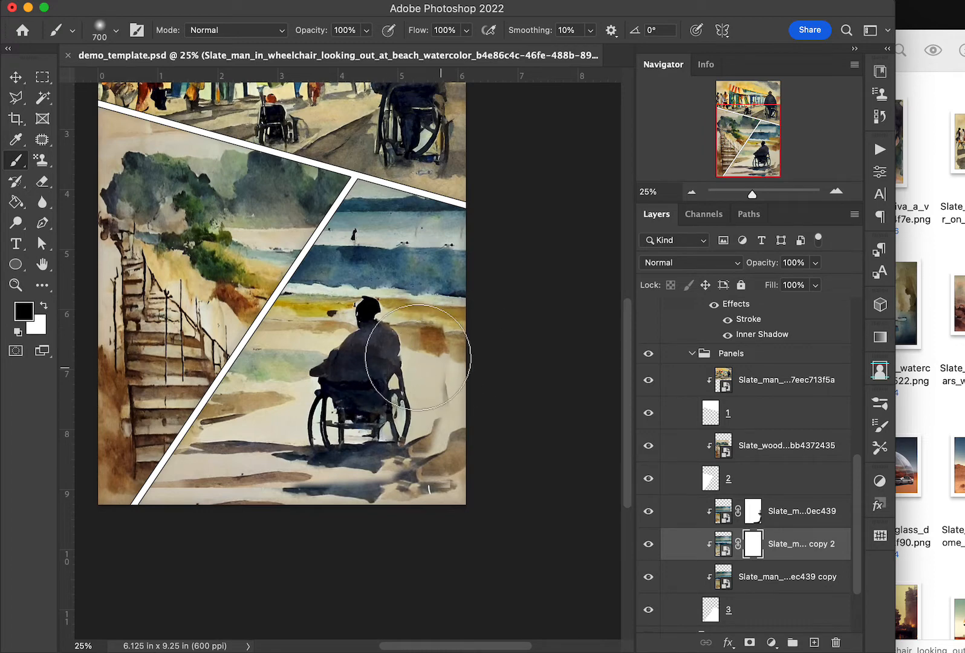
pyautogui.press('x')
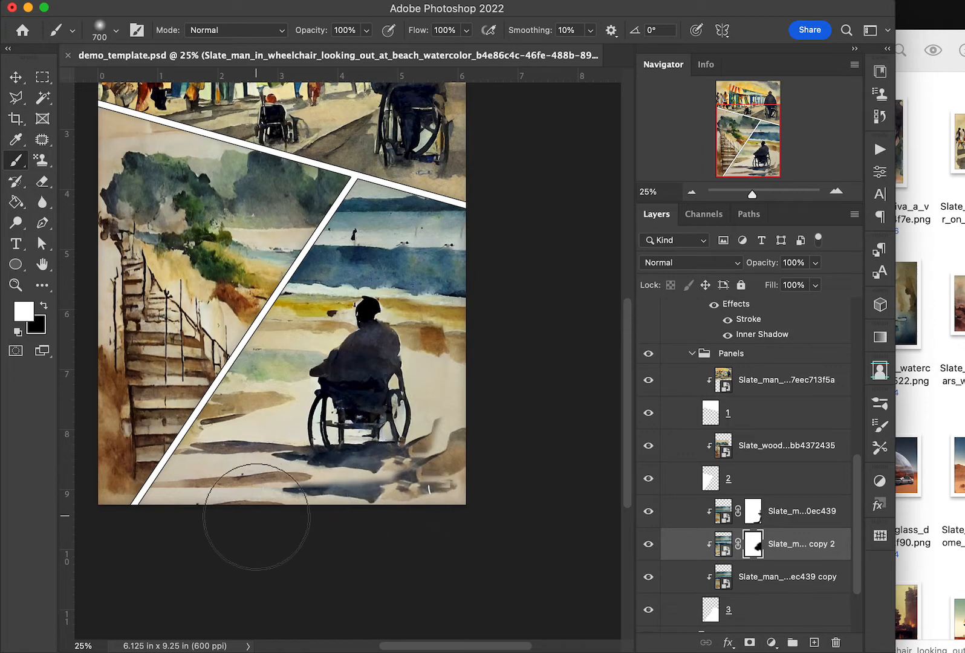
pyautogui.press('x')
pyautogui.moveTo(314, 502)
pyautogui.mouseDown()
pyautogui.moveTo(356, 516)
pyautogui.moveTo(219, 522)
pyautogui.moveTo(259, 500)
pyautogui.mouseUp()
pyautogui.press('x')
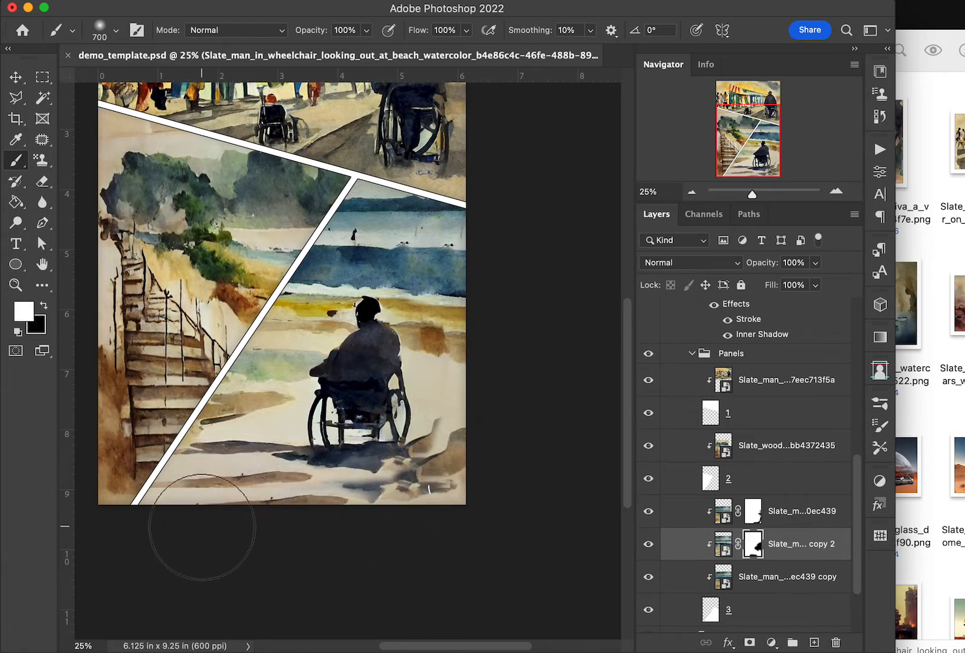
# Step: Reduce the brush to 300 px, switch to black, and activate the original beach image's layer mask
pyautogui.press('[')
pyautogui.press('[')
pyautogui.press('[')
pyautogui.press('[')
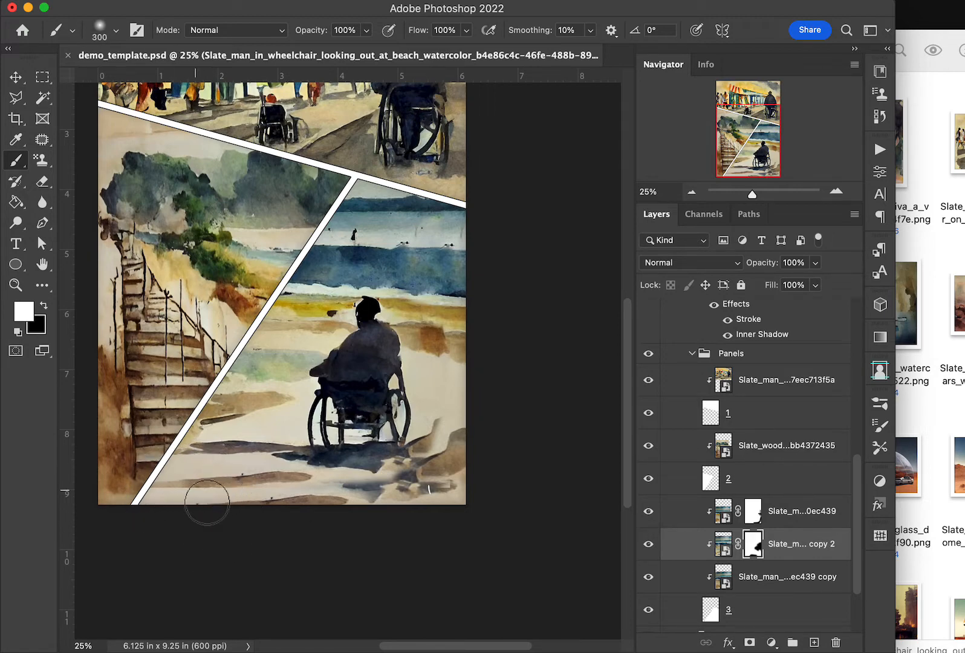
pyautogui.press('x')
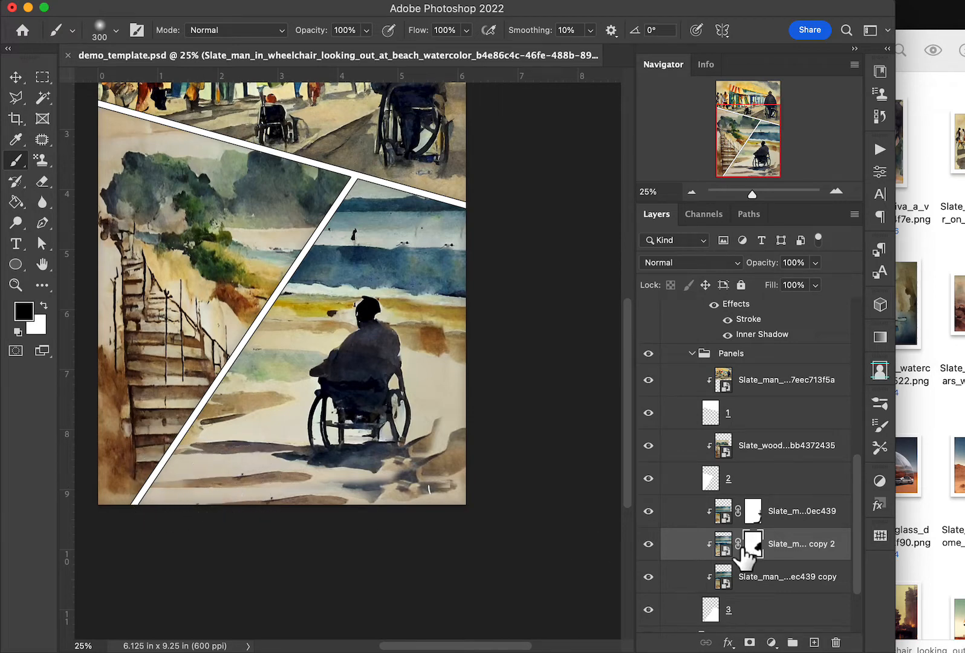
pyautogui.click(758, 522)
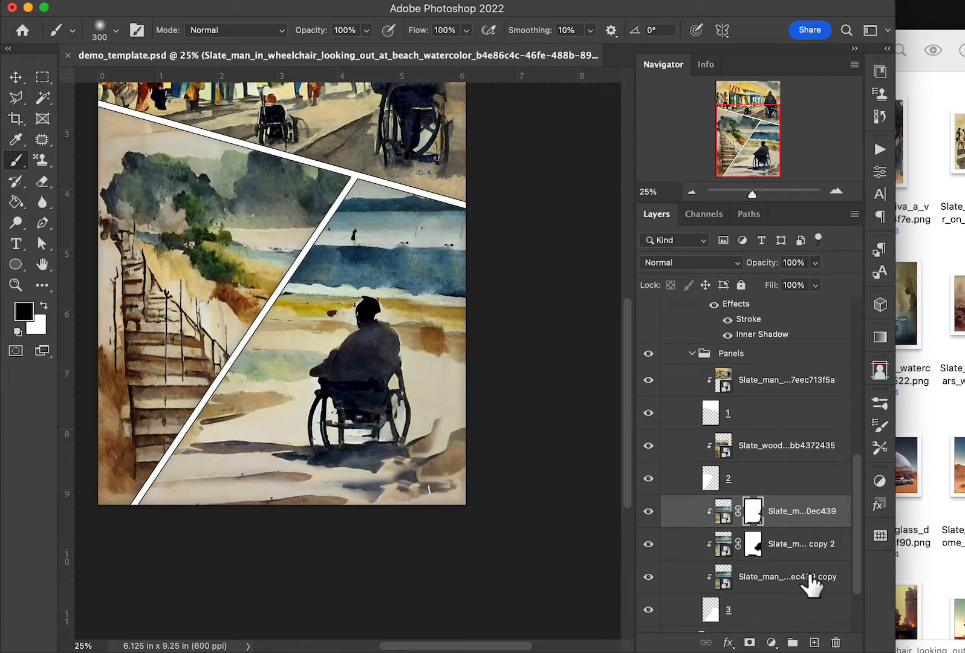
pyautogui.click(724, 548)
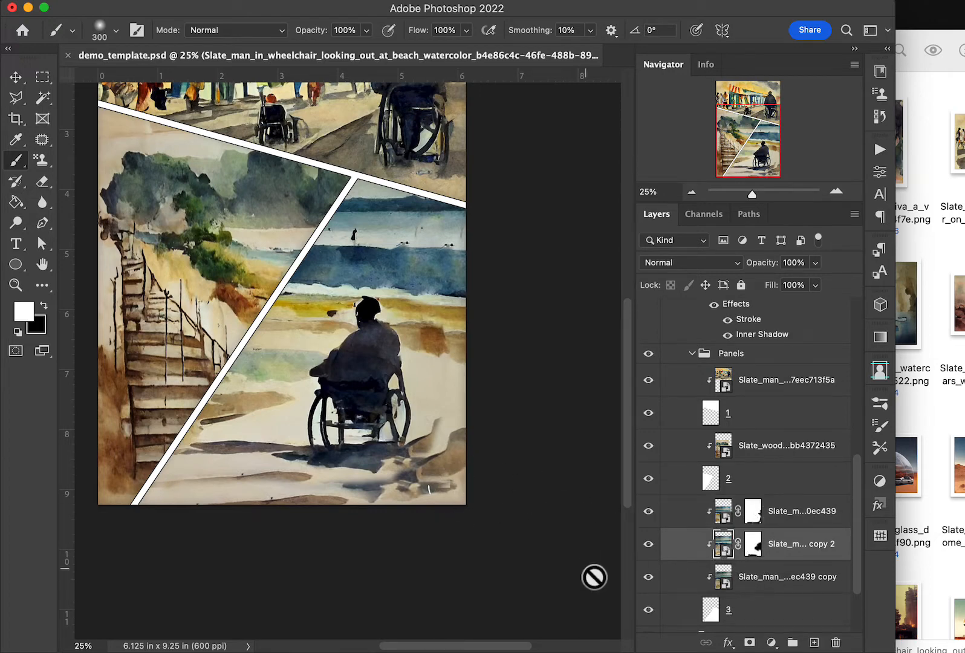
pyautogui.click(735, 589)
pyautogui.press('super+t')
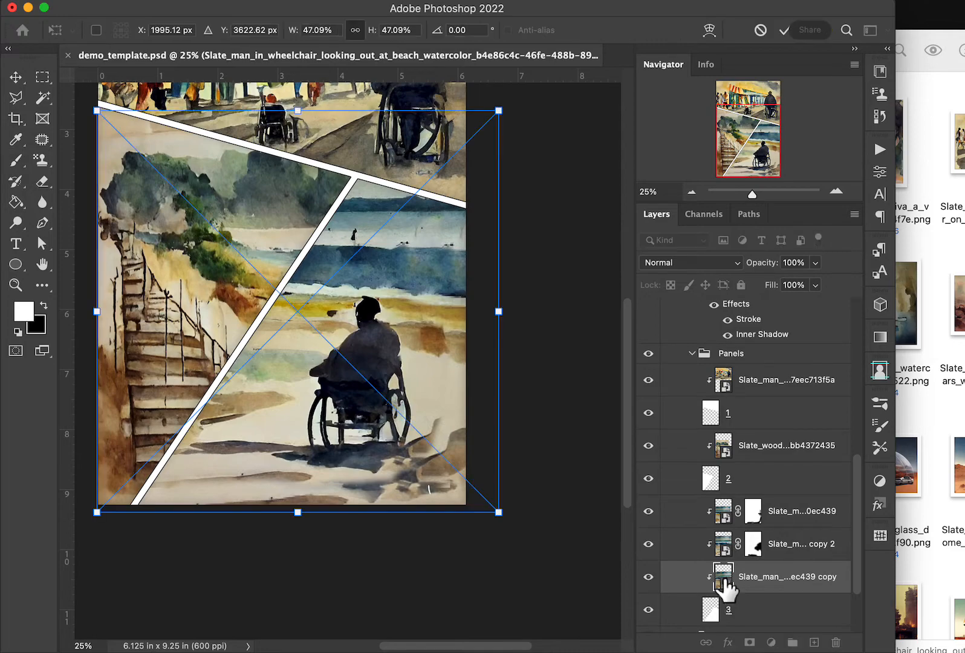
pyautogui.moveTo(516, 544); pyautogui.dragTo(489, 564)
pyautogui.press('super+z')
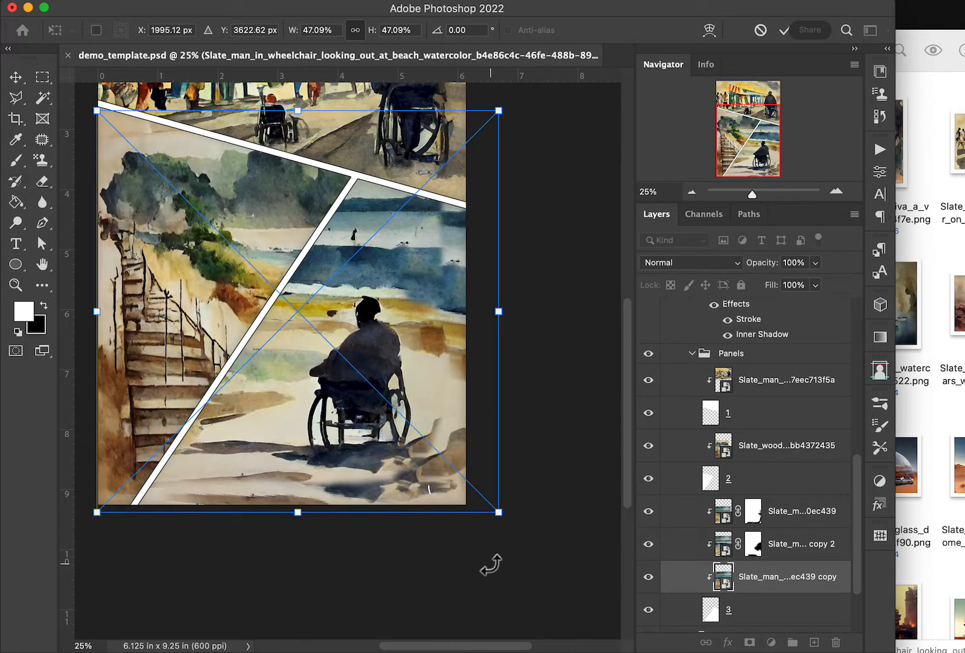
pyautogui.press('Return')
pyautogui.press('b')
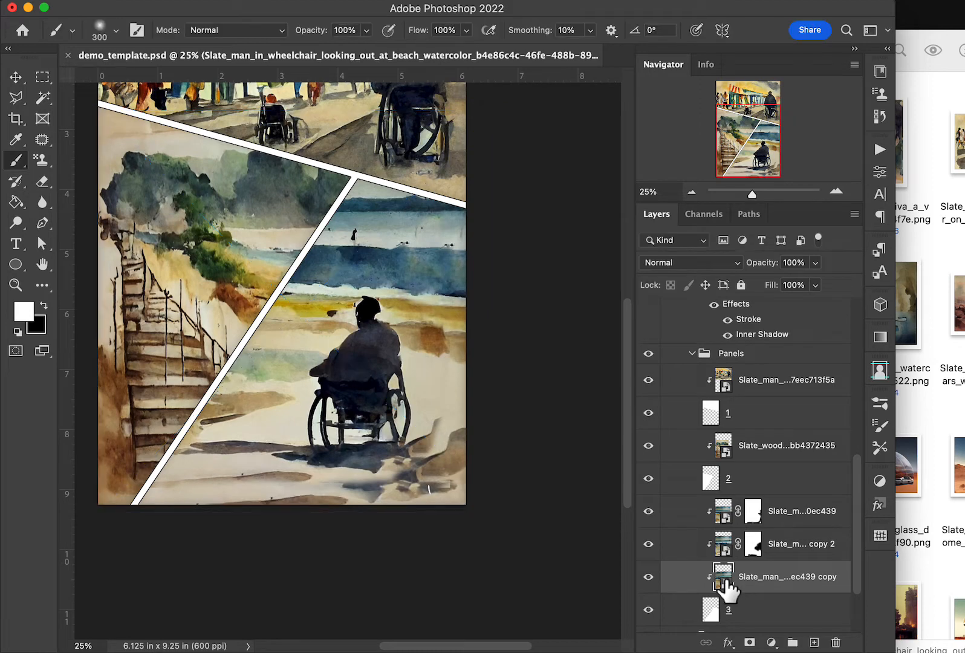
# Step: Rotate the second beach copy by -4.62°, scale it to 127.36%, and reposition it over panel 3's bottom right corner
pyautogui.click(727, 548)
pyautogui.click(648, 544)
pyautogui.click(647, 545)
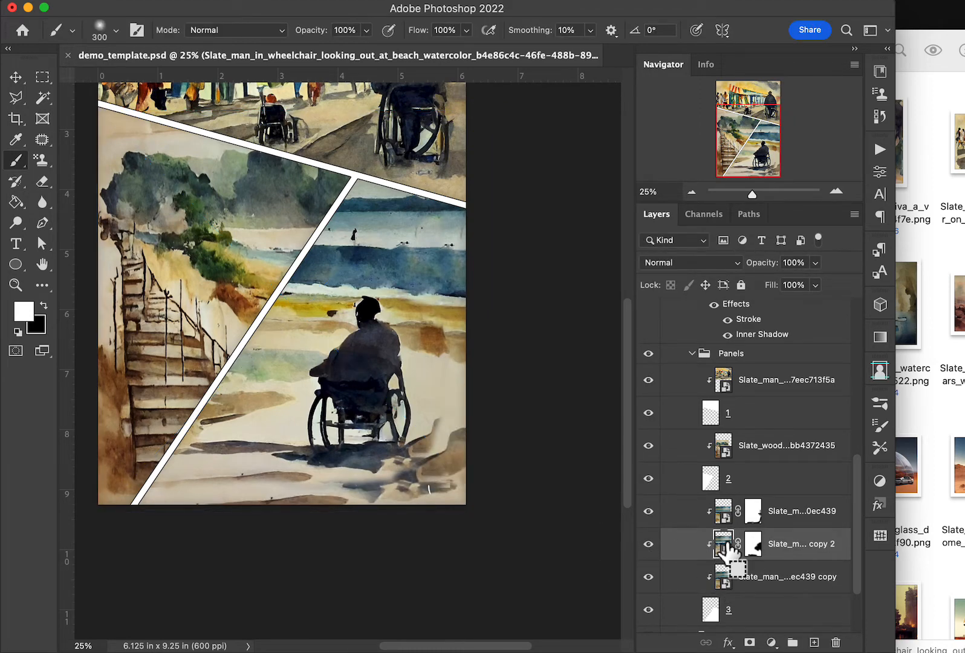
pyautogui.press('super+t')
pyautogui.moveTo(521, 547)
pyautogui.mouseDown()
pyautogui.moveTo(512, 539)
pyautogui.moveTo(536, 532)
pyautogui.moveTo(528, 531)
pyautogui.mouseUp()
pyautogui.moveTo(489, 502); pyautogui.dragTo(421, 490)
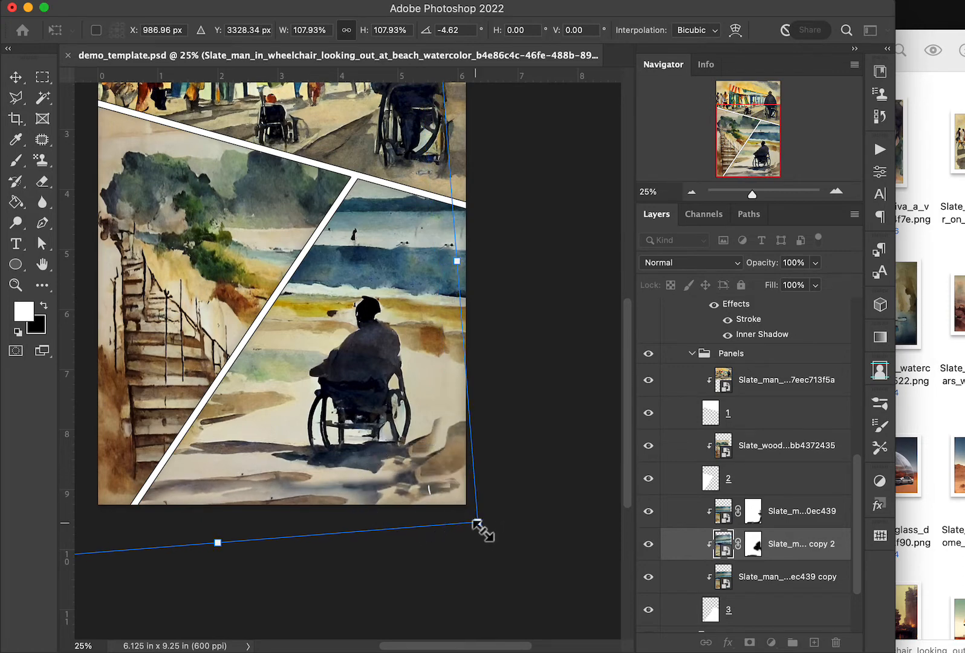
pyautogui.moveTo(475, 524); pyautogui.dragTo(580, 609)
pyautogui.moveTo(527, 551); pyautogui.dragTo(423, 474)
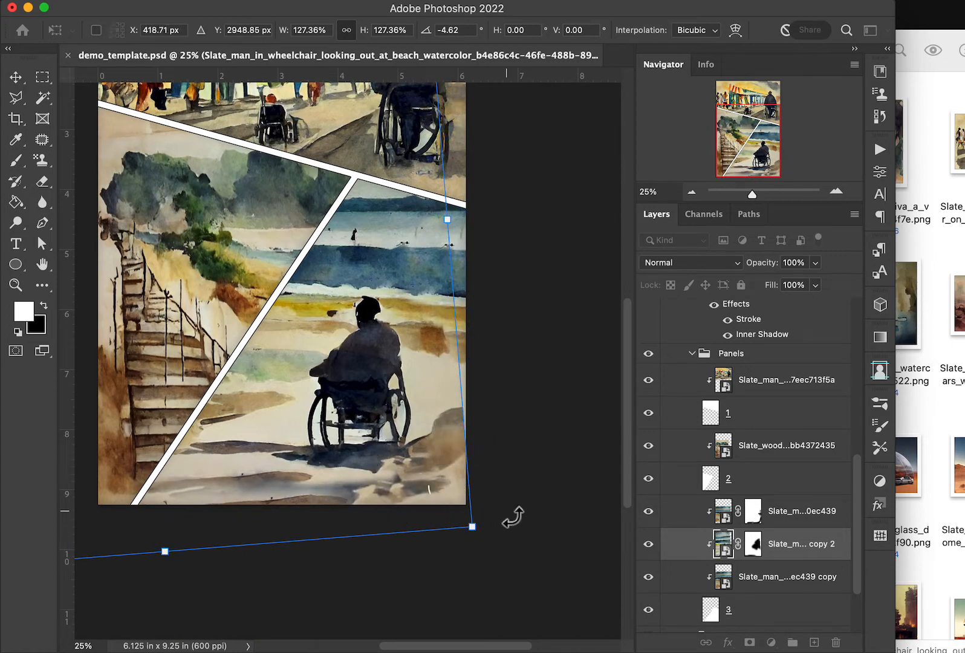
pyautogui.press('Return')
pyautogui.press('b')
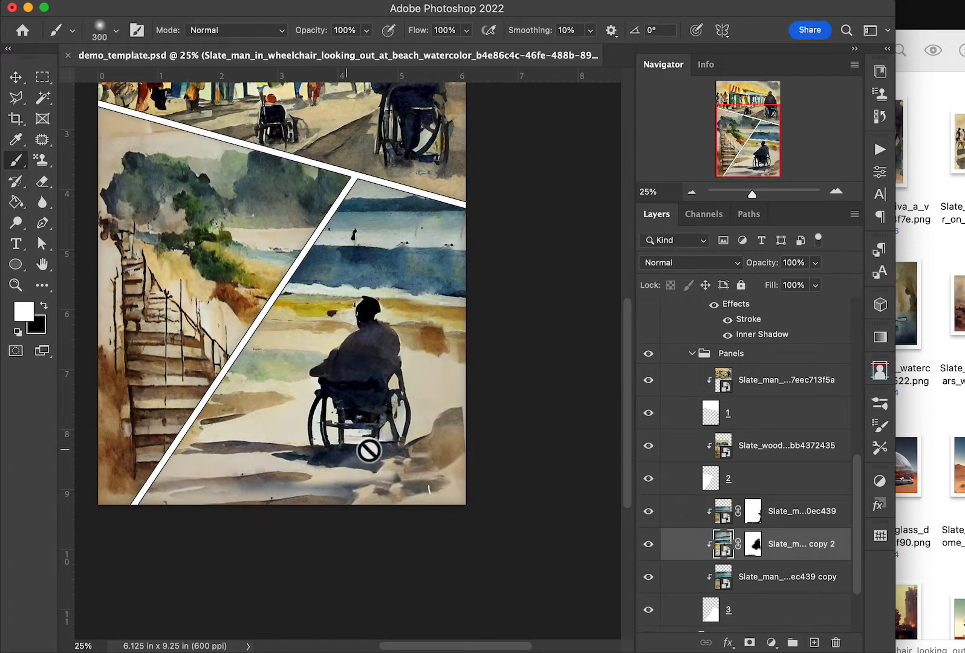
# Step: Refine the second beach copy's mask with black and white strokes beside the wheelchair and along panel 3's right edge
pyautogui.click(754, 544)
pyautogui.press('x')
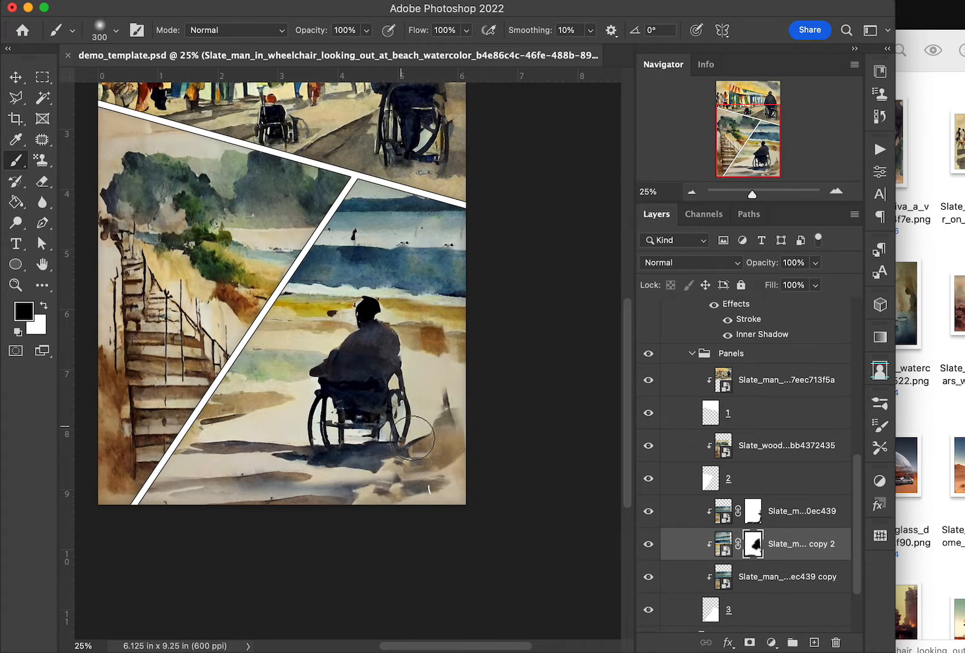
pyautogui.press('x')
pyautogui.moveTo(466, 417)
pyautogui.mouseDown()
pyautogui.moveTo(450, 393)
pyautogui.moveTo(451, 457)
pyautogui.mouseUp()
pyautogui.press('c')
pyautogui.press('x')
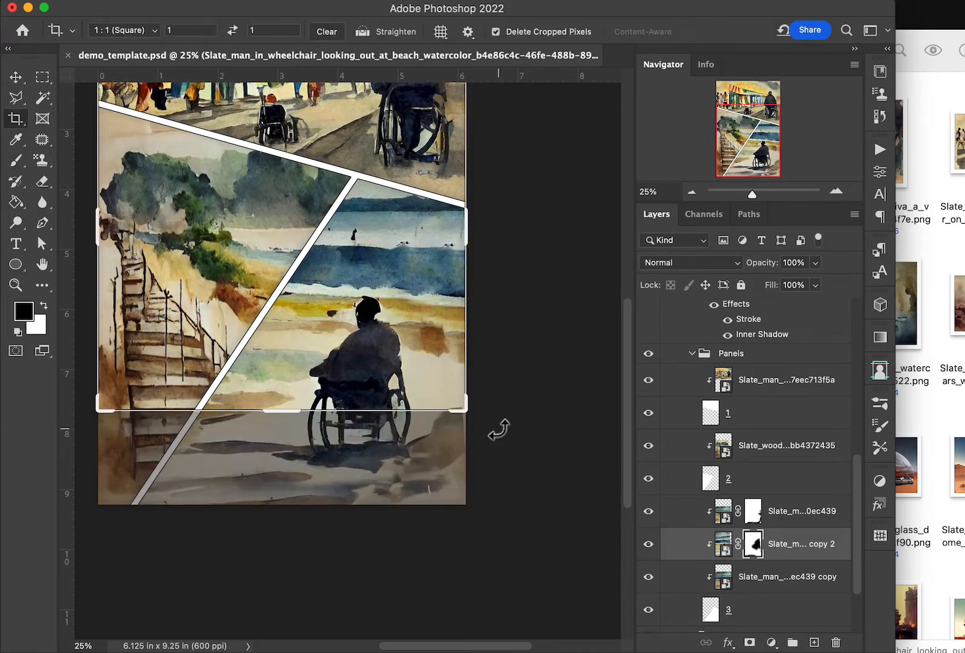
pyautogui.press('Escape')
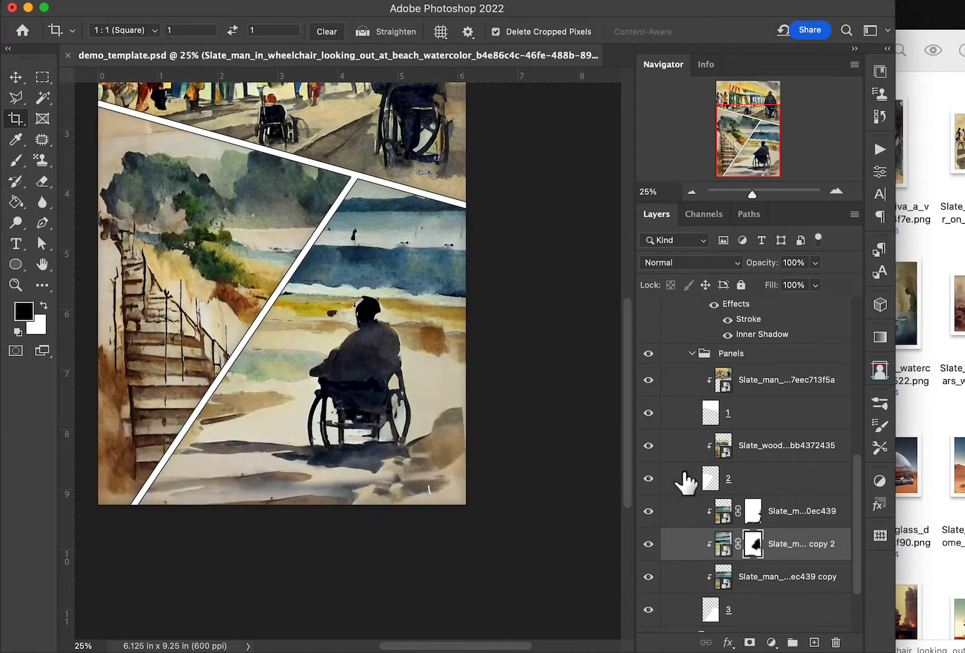
pyautogui.press('x')
pyautogui.click(616, 459)
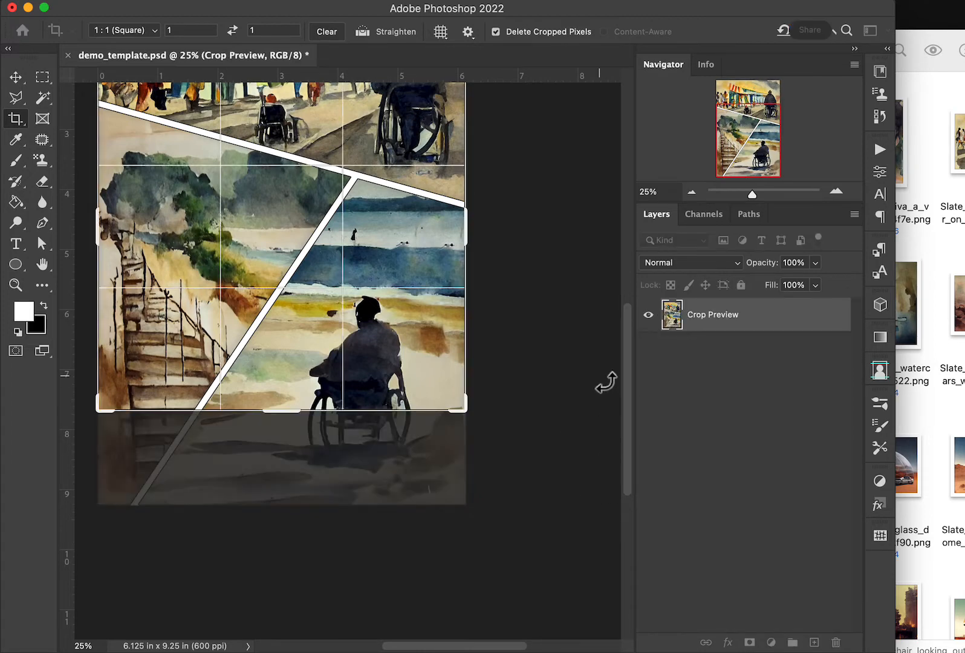
pyautogui.press('Escape')
# Step: Free-transform the second beach copy, stretching it slightly beyond panel 3's right edge and nudging it left
pyautogui.click(16, 77)
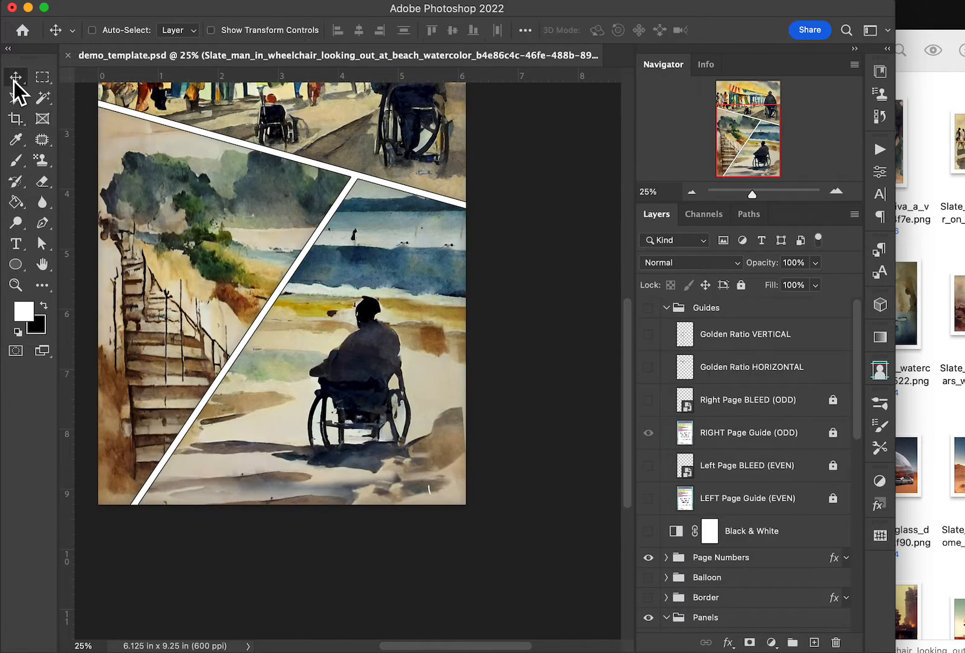
pyautogui.scroll(-5, 761, 539)
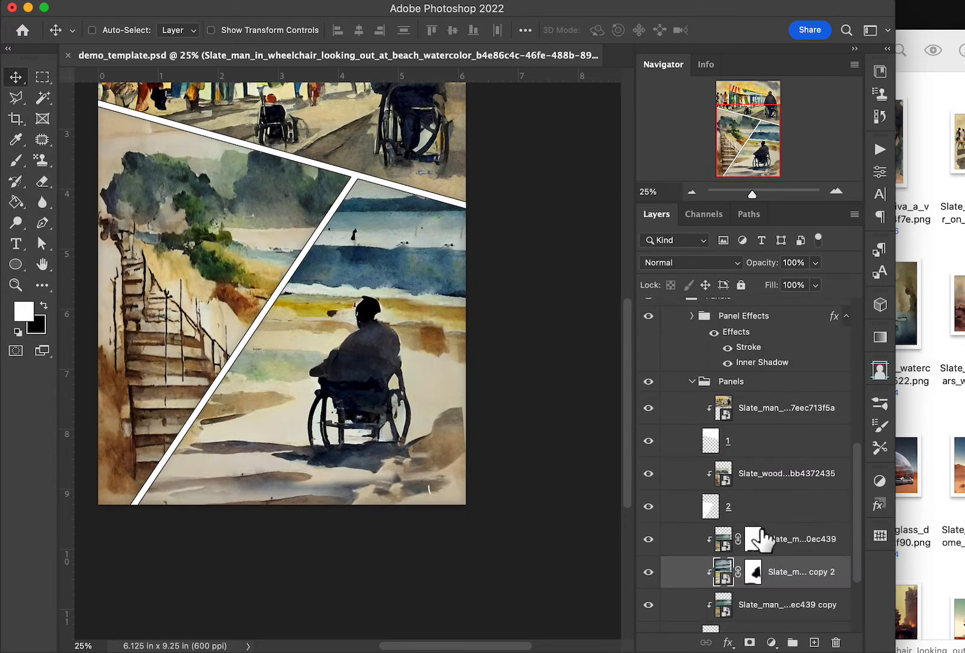
pyautogui.press('super+t')
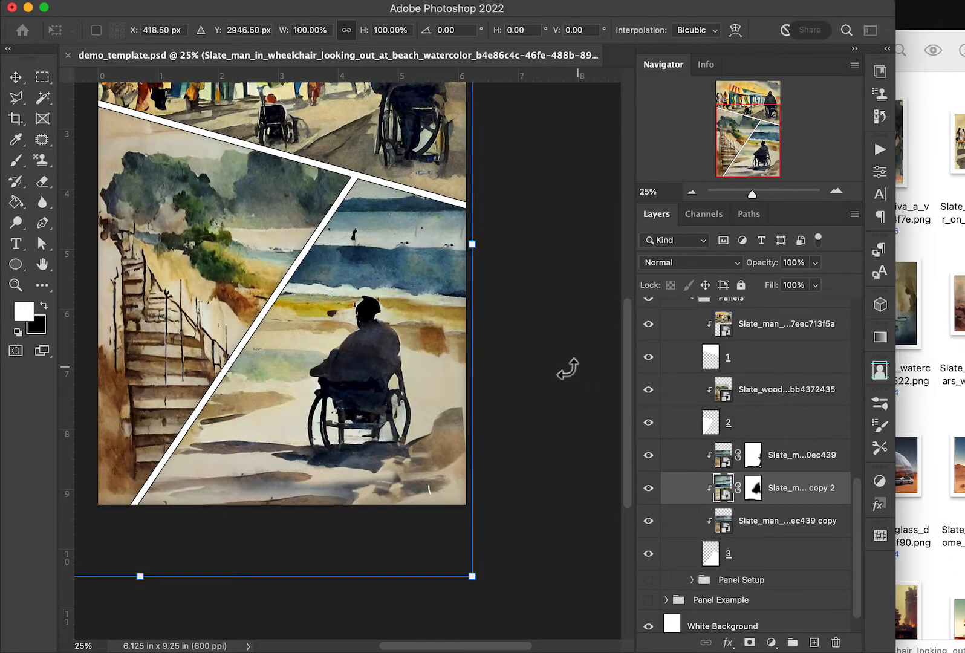
pyautogui.moveTo(478, 252); pyautogui.dragTo(483, 251)
pyautogui.press('Left')
pyautogui.press('Left')
pyautogui.press('Left')
pyautogui.press('Left')
pyautogui.press('Left')
pyautogui.press('Left')
pyautogui.press('Left')
pyautogui.press('Left')
pyautogui.press('Left')
pyautogui.press('Left')
pyautogui.press('Left')
pyautogui.press('Left')
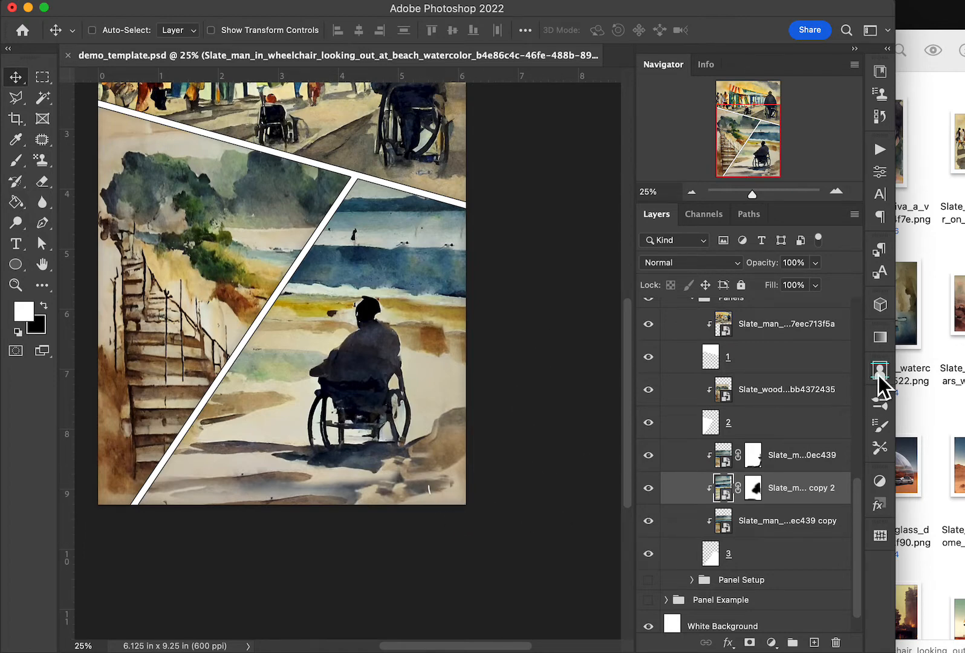
# Step: Turn off the Color Overlay effect on the Page Numbers group and collapse the group
pyautogui.scroll(5, 816, 379)
pyautogui.scroll(-5, 765, 498)
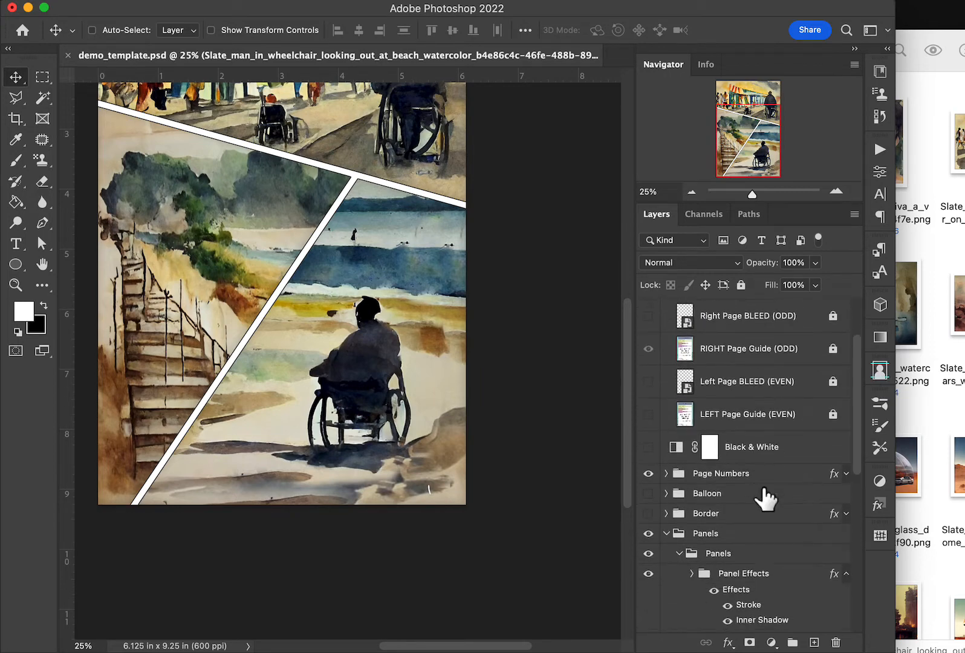
pyautogui.click(667, 460)
pyautogui.click(846, 461)
pyautogui.click(703, 493)
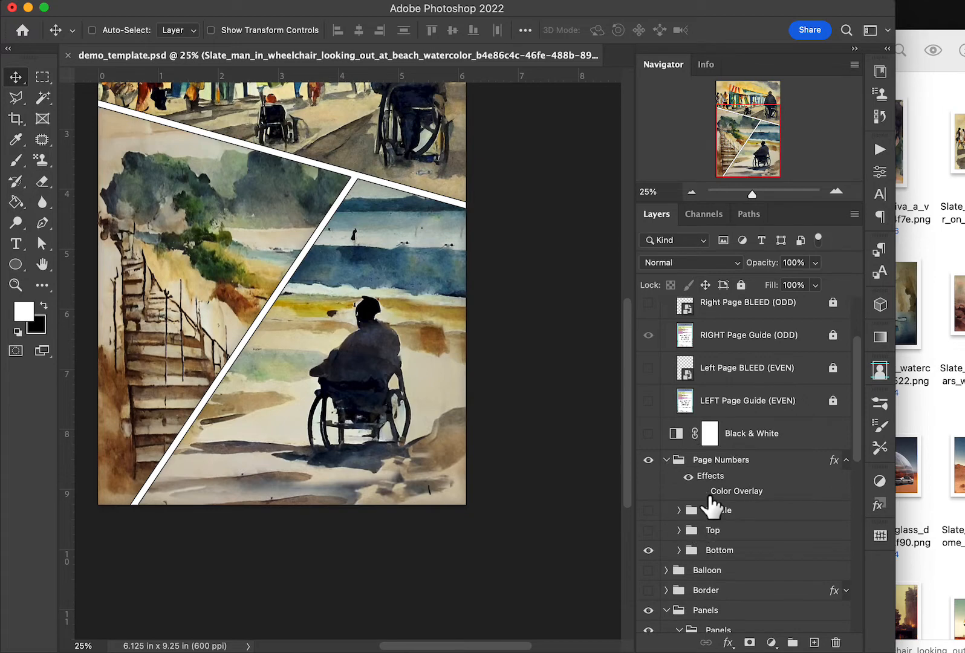
pyautogui.click(667, 461)
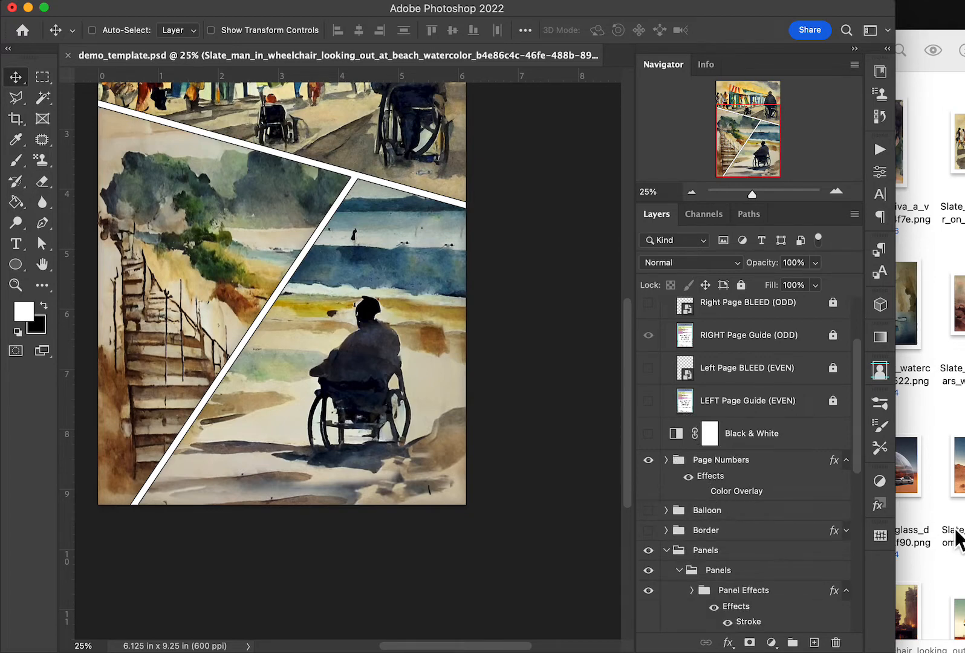
# Step: Review the whole comic page and save demo_template.psd
pyautogui.moveTo(866, 435); pyautogui.dragTo(862, 581)
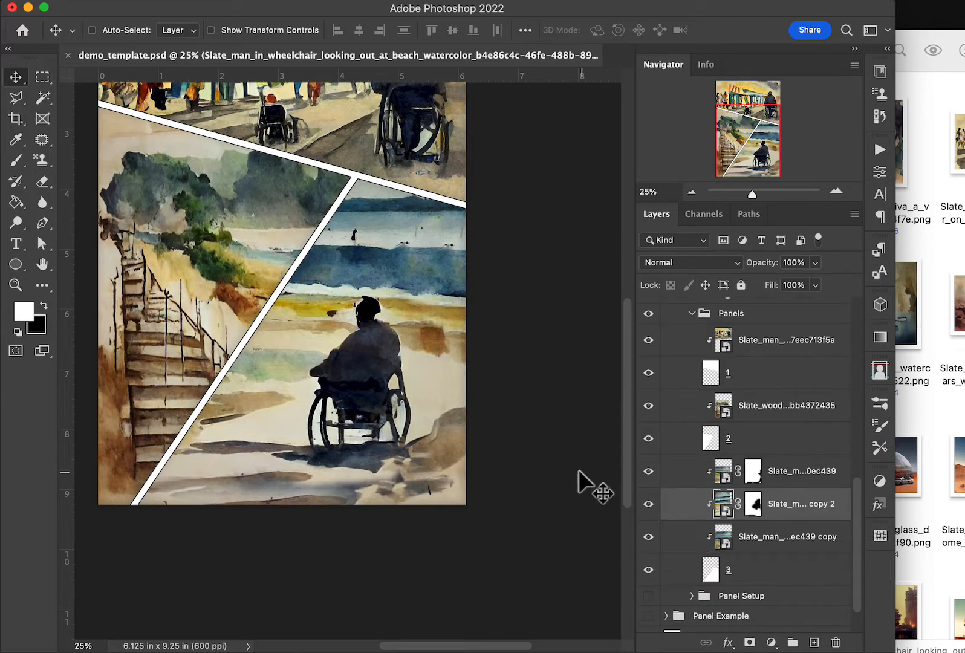
pyautogui.scroll(3, 576, 469)
pyautogui.scroll(1, 576, 469)
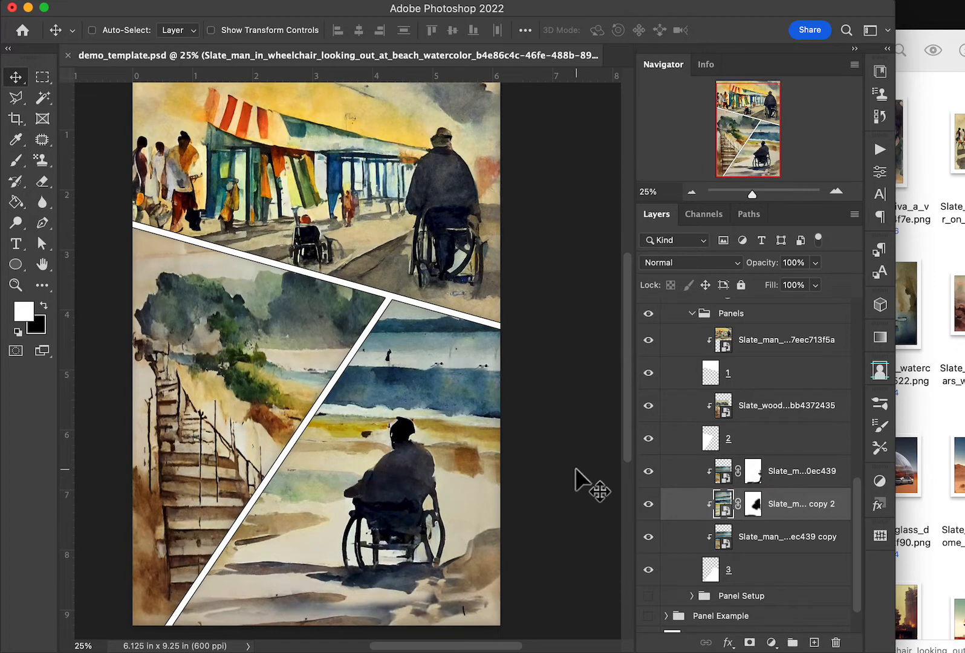
pyautogui.hscroll(-3, 533, 392)
pyautogui.scroll(-1, 533, 392)
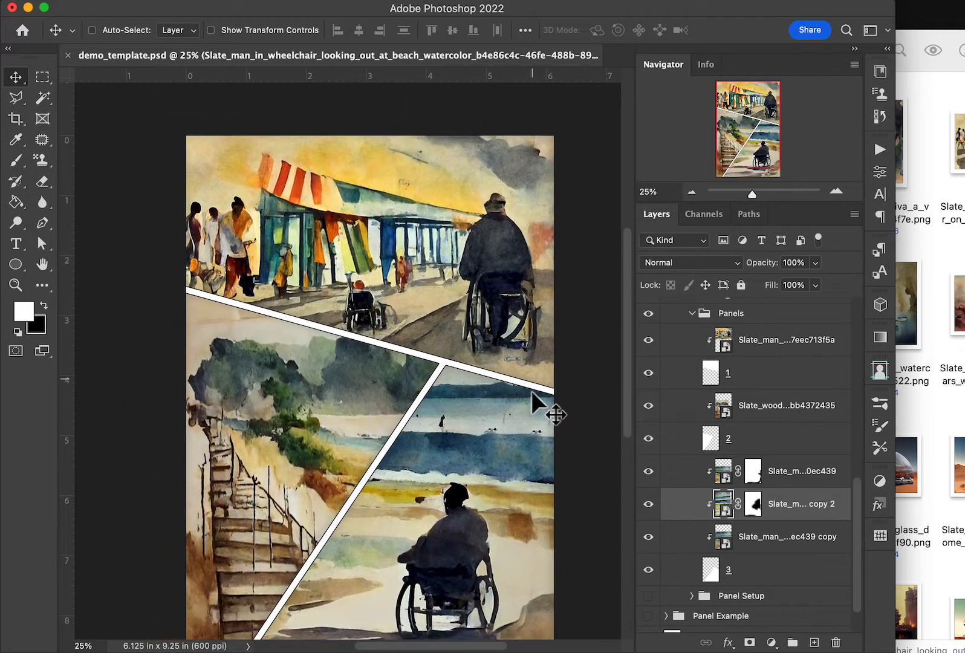
pyautogui.hscroll(2, 531, 391)
pyautogui.scroll(1, 531, 390)
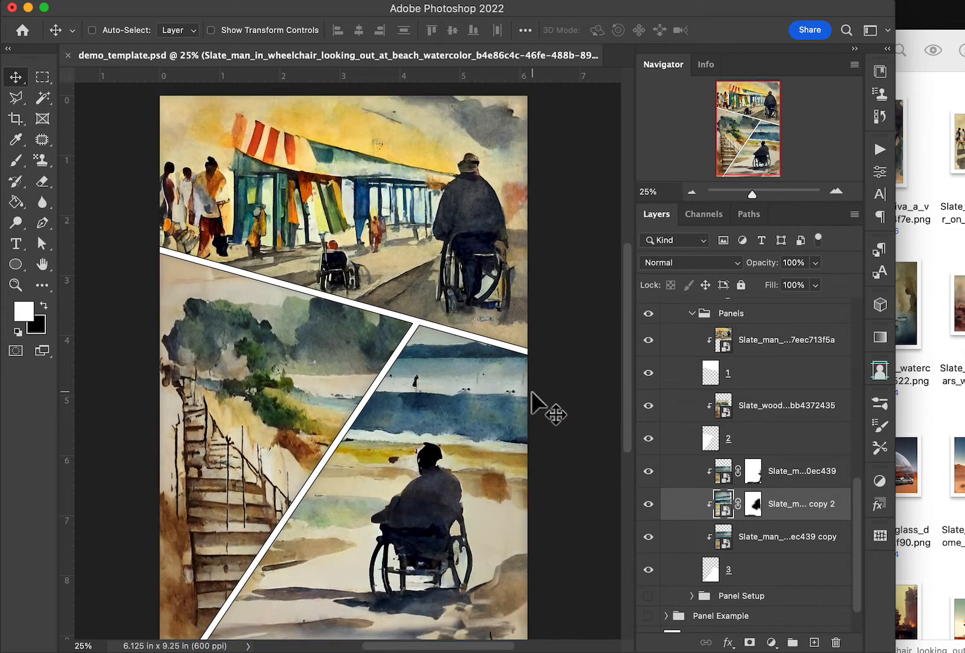
pyautogui.press('super+s')
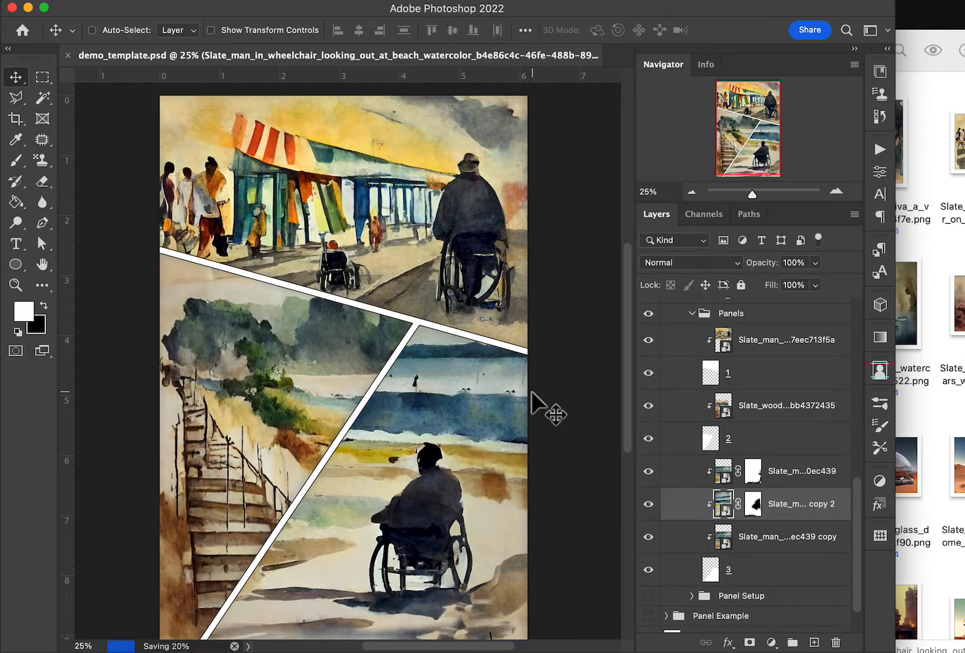
# Step: Collapse the inner and outer Panels groups and the Guides group in the layer stack
pyautogui.click(694, 315)
pyautogui.scroll(2, 738, 349)
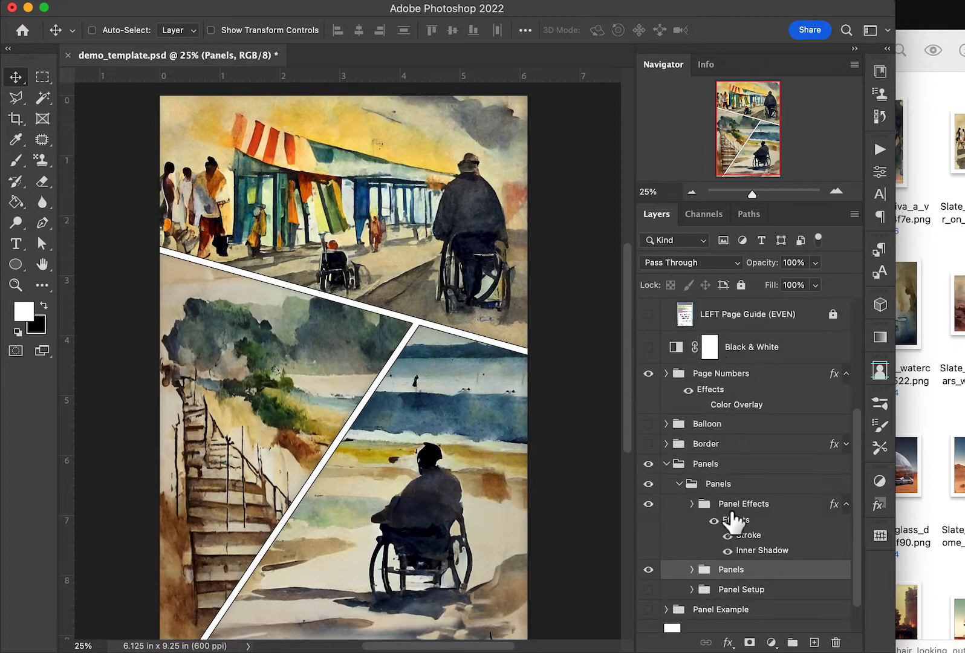
pyautogui.scroll(-2, 732, 520)
pyautogui.click(667, 424)
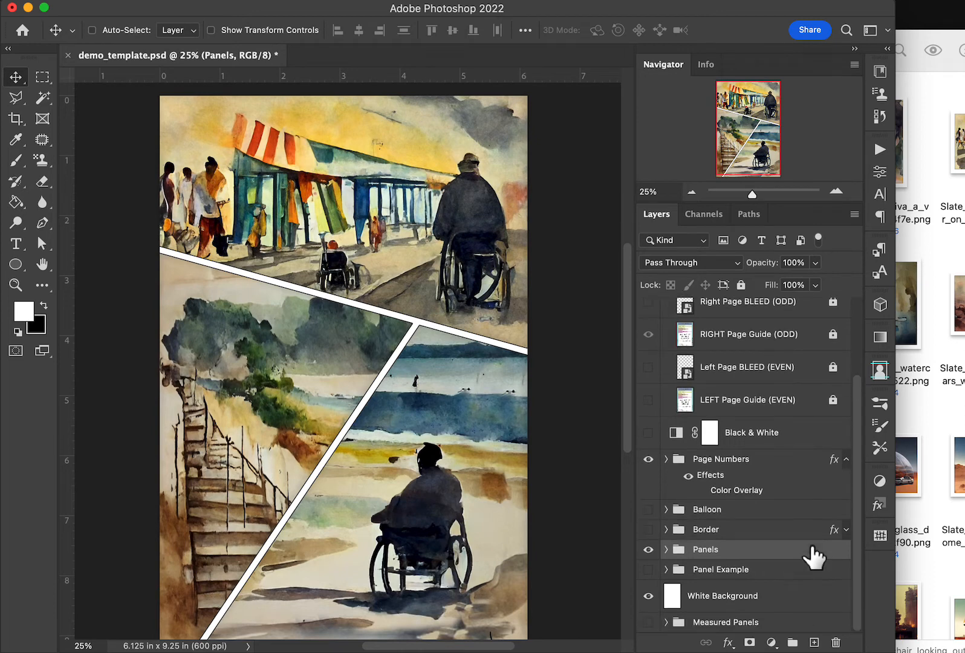
pyautogui.scroll(5, 802, 492)
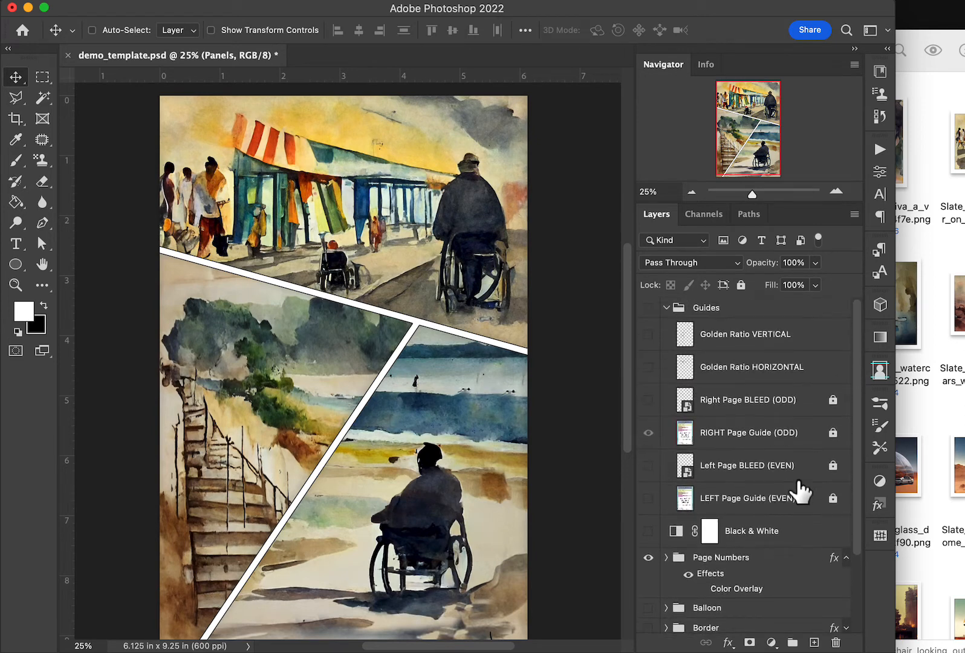
pyautogui.click(666, 308)
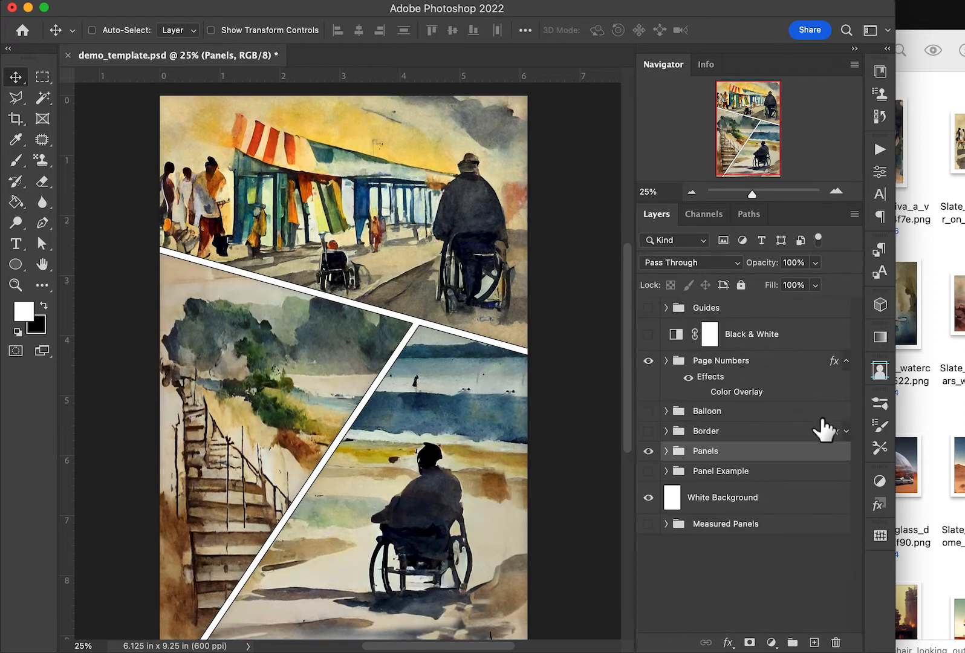
# Step: Make the Balloon group visible and expand it to examine its text, voice arrow and background layers
pyautogui.click(648, 410)
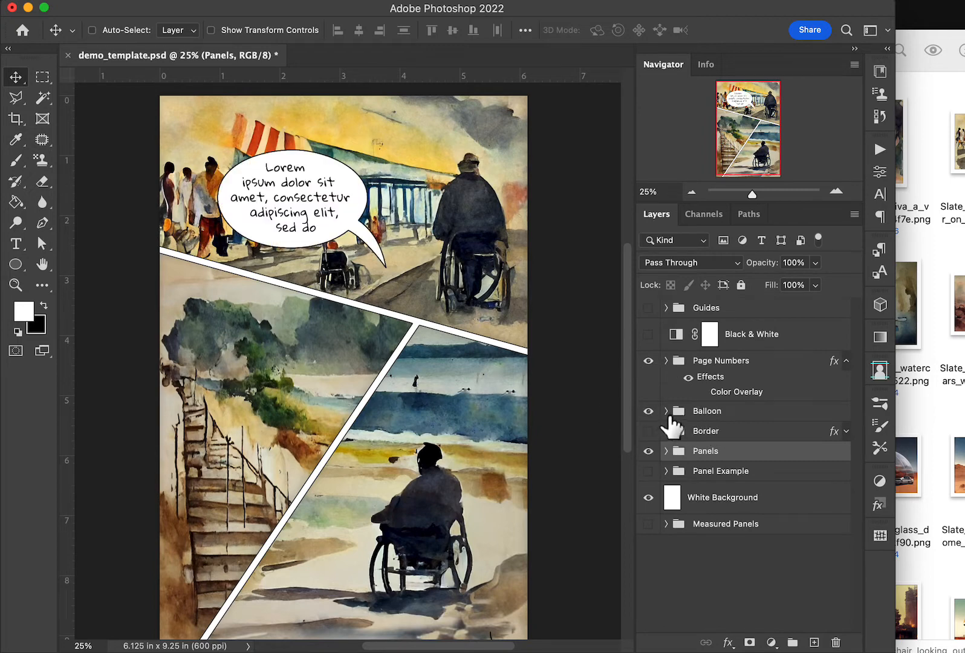
pyautogui.click(667, 411)
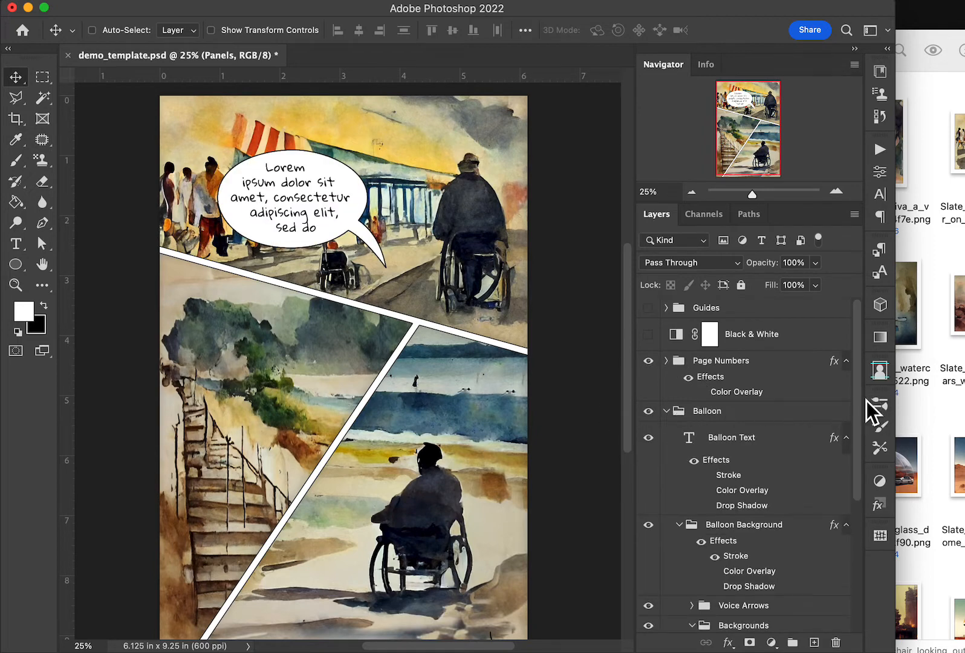
pyautogui.moveTo(864, 406); pyautogui.dragTo(867, 462)
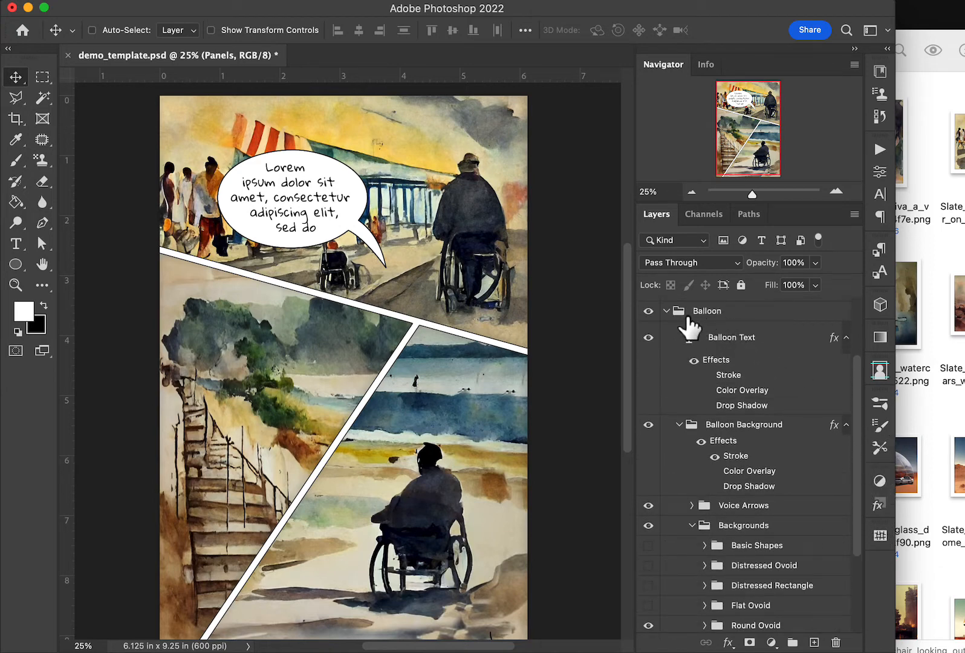
pyautogui.moveTo(690, 327); pyautogui.dragTo(447, 316)
pyautogui.scroll(-3, 786, 500)
pyautogui.scroll(-1, 786, 497)
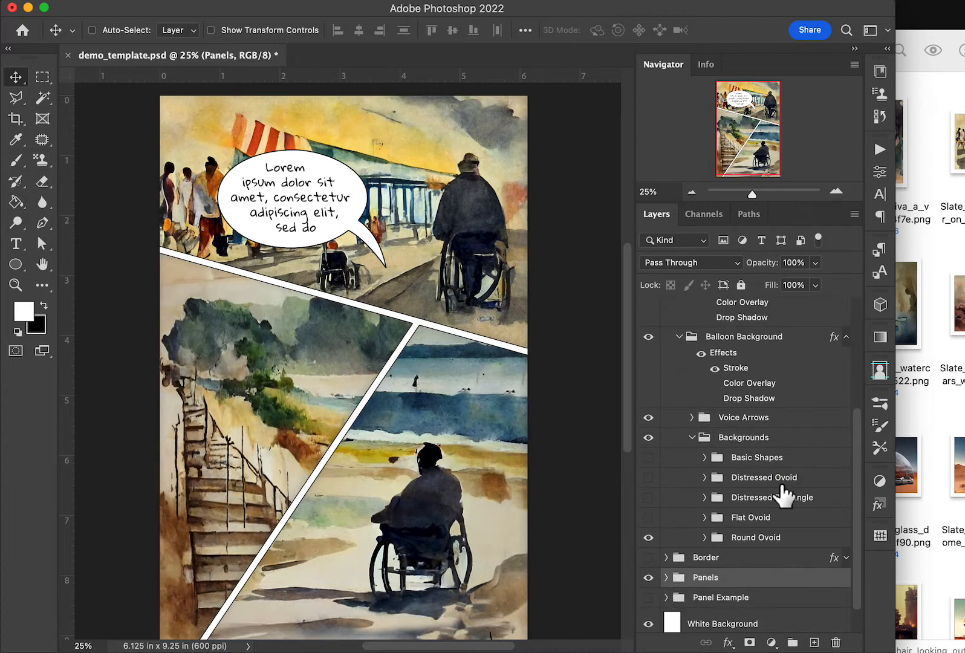
pyautogui.click(721, 374)
pyautogui.click(719, 372)
pyautogui.click(681, 337)
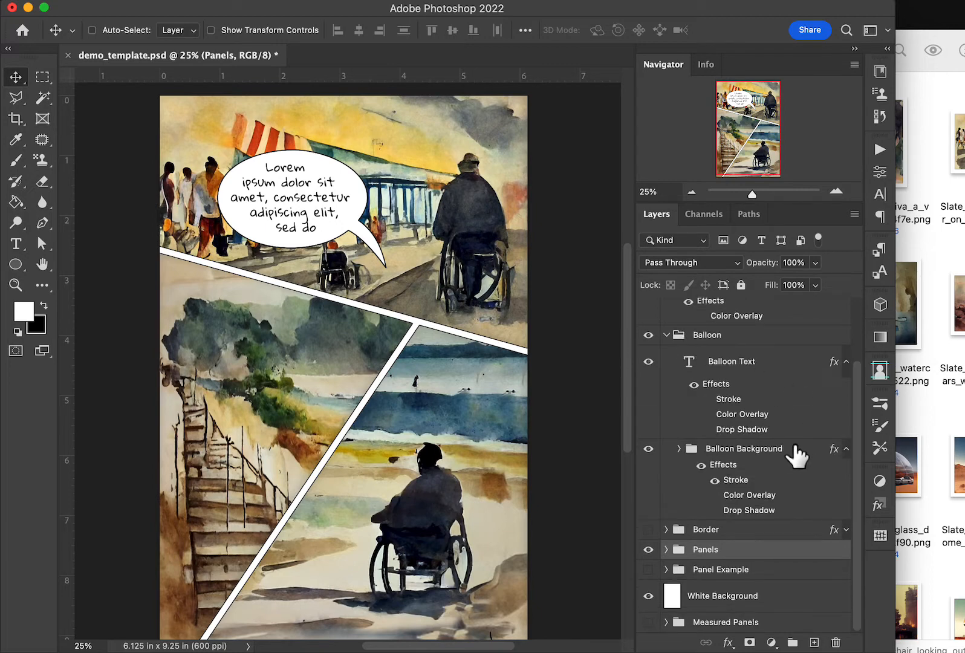
pyautogui.click(667, 335)
pyautogui.doubleClick(670, 334)
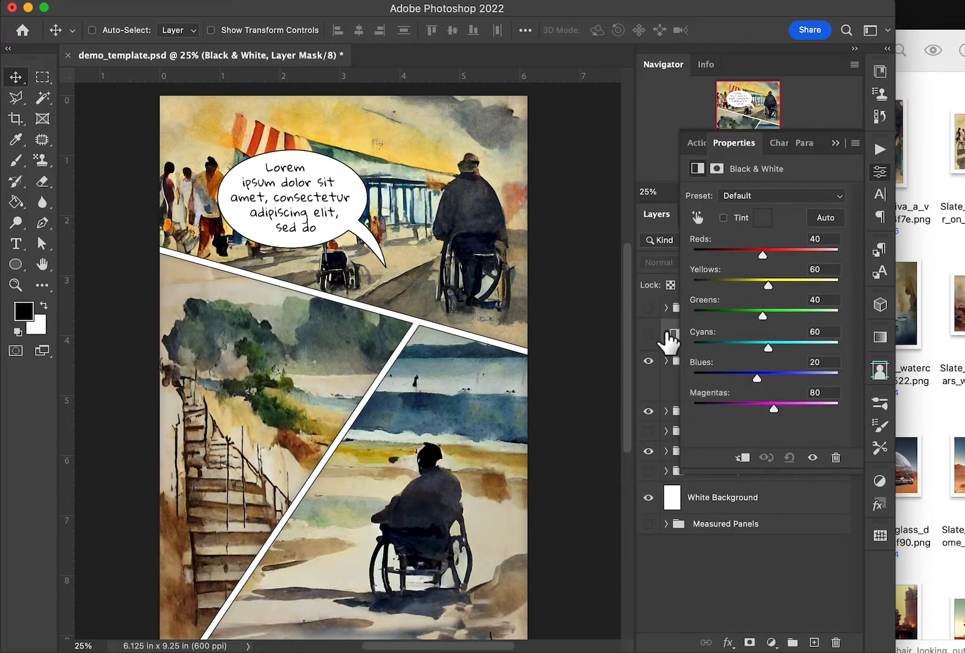
pyautogui.click(885, 174)
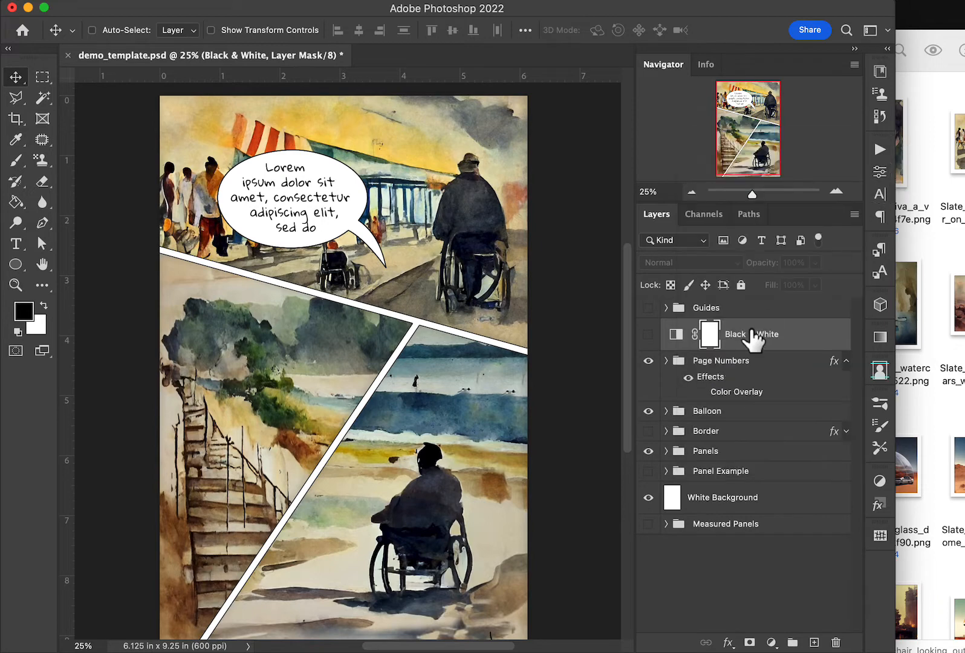
# Step: Hide the balloon's Voice Arrows and expand the Round Ovoid group inside Balloon Background
pyautogui.click(669, 412)
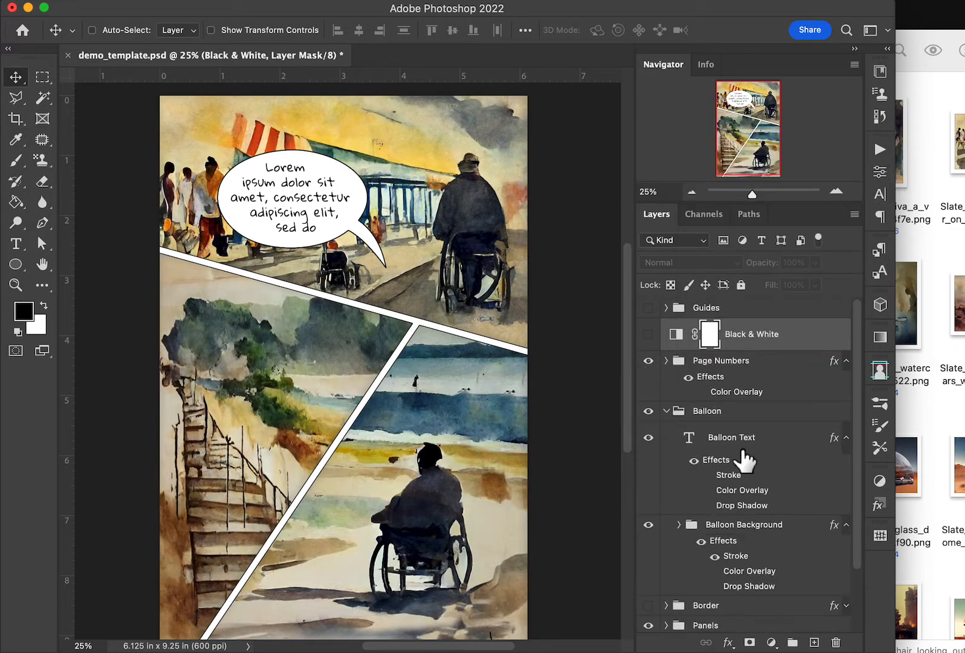
pyautogui.scroll(-2, 778, 484)
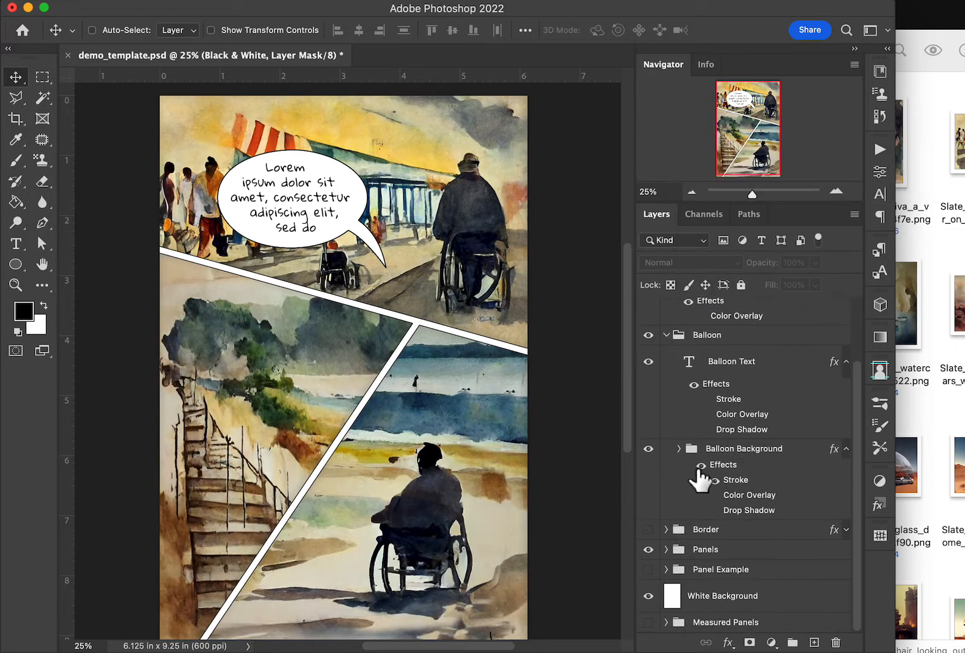
pyautogui.click(686, 451)
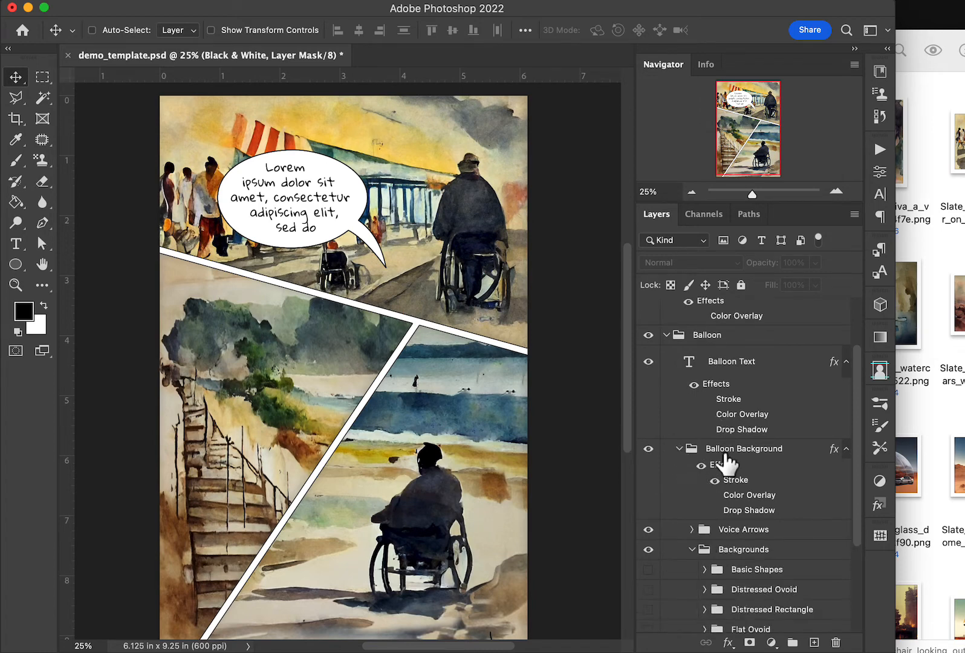
pyautogui.scroll(-5, 781, 492)
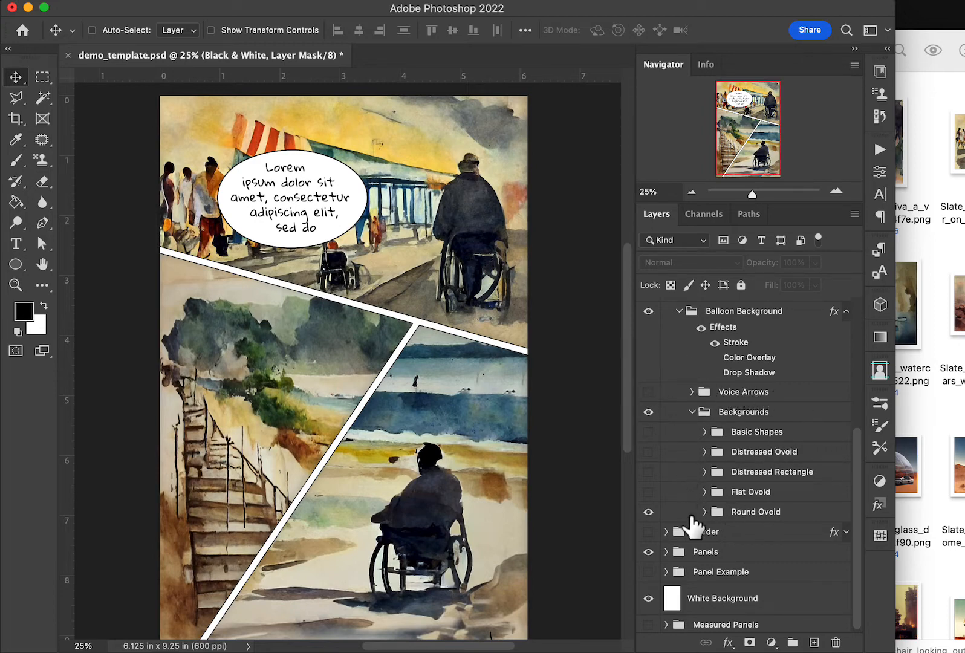
pyautogui.click(705, 512)
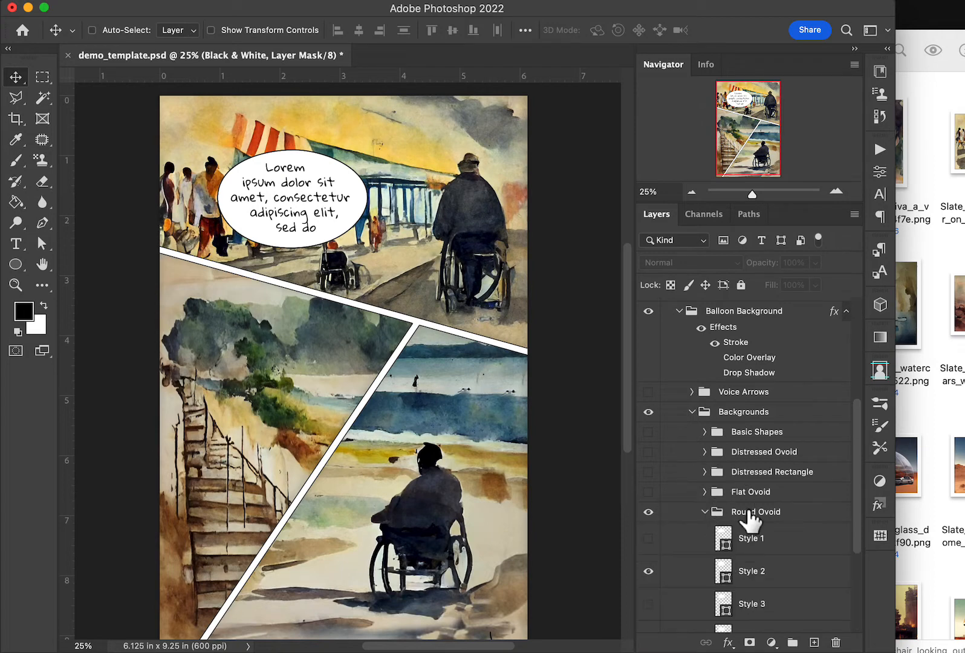
# Step: Preview the balloon with the Round Ovoid shapes Style 1, Style 3 and Style 4, showing one at a time
pyautogui.scroll(-3, 784, 515)
pyautogui.scroll(-2, 783, 511)
pyautogui.click(649, 400)
pyautogui.click(650, 435)
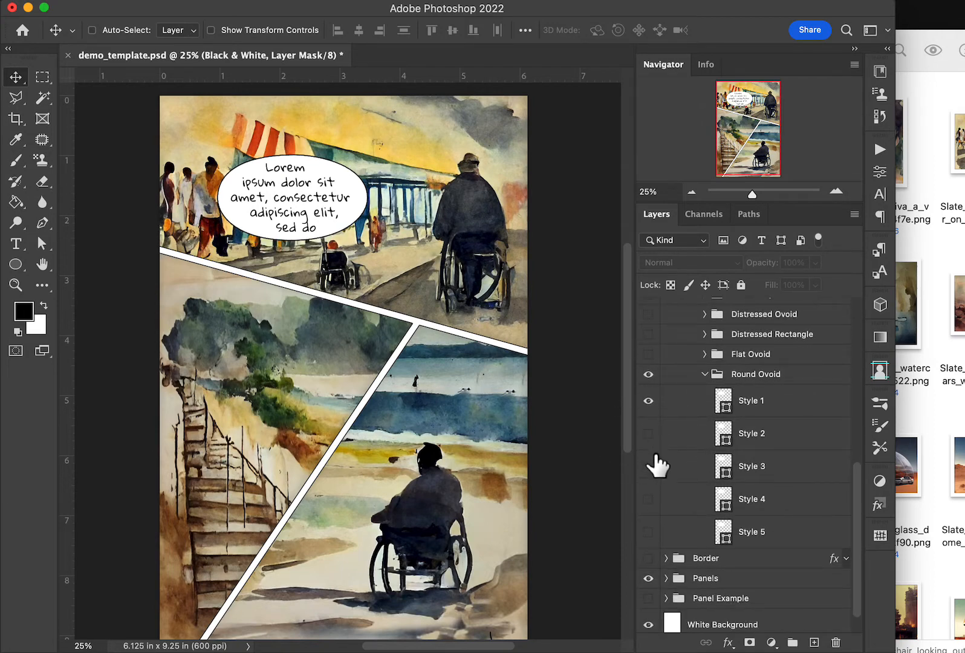
pyautogui.click(649, 401)
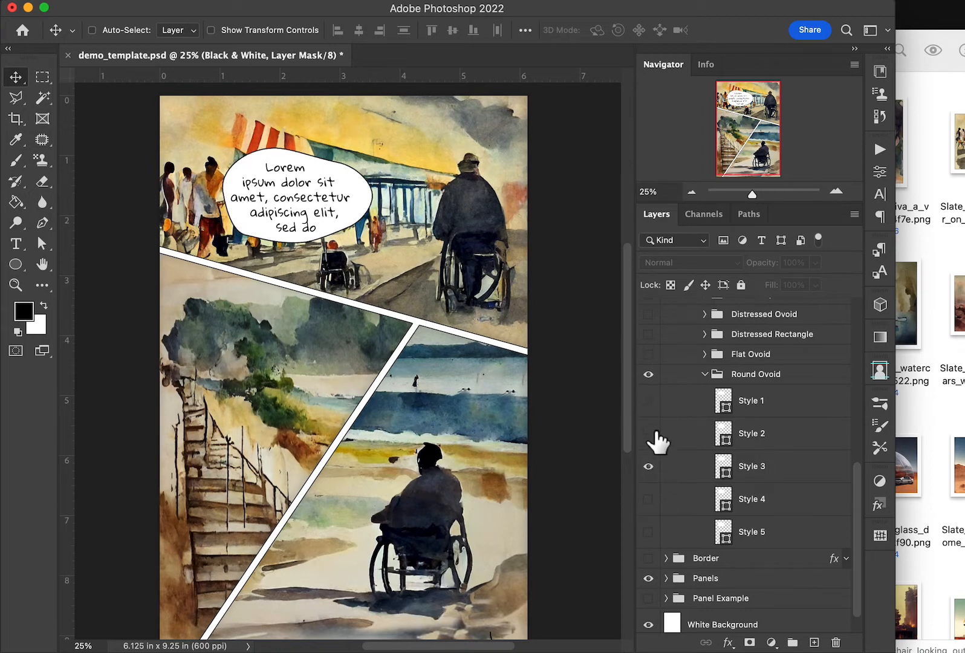
pyautogui.click(648, 499)
pyautogui.click(657, 469)
# Step: Toggle Round Ovoid Style 4 and Style 5 on and off to compare their balloon shapes
pyautogui.click(650, 531)
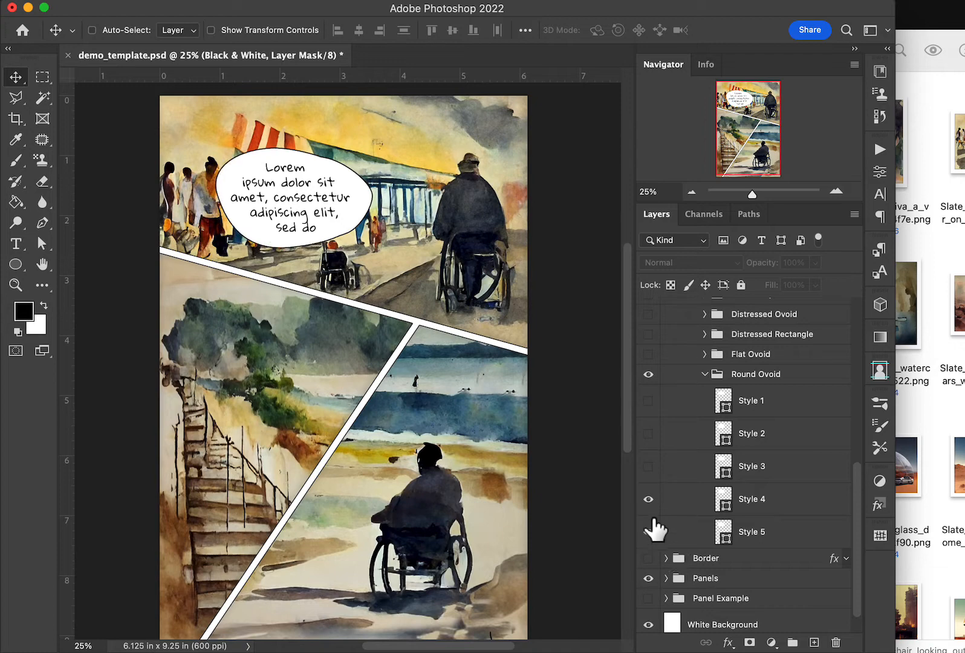
pyautogui.click(652, 499)
pyautogui.click(654, 504)
pyautogui.click(649, 532)
pyautogui.click(649, 500)
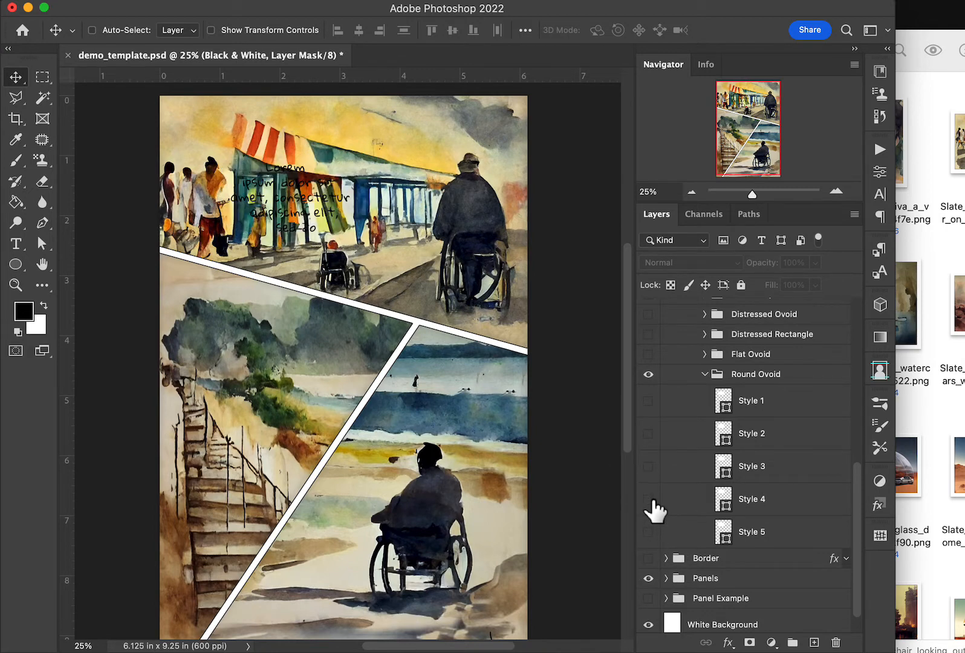
# Step: Make all five Round Ovoid styles visible behind the balloon text
pyautogui.click(649, 533)
pyautogui.click(649, 499)
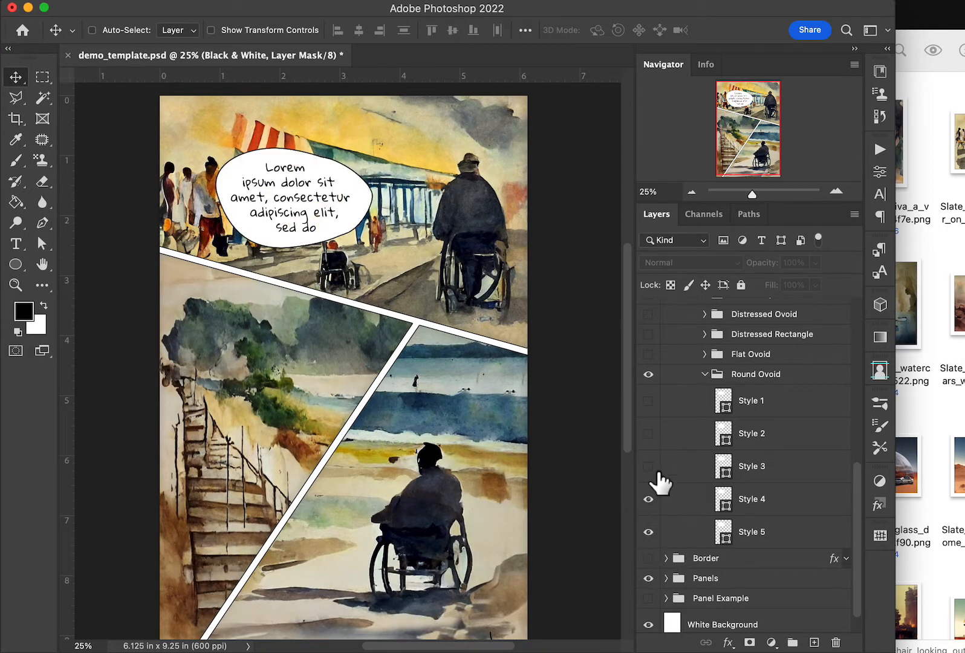
pyautogui.click(649, 434)
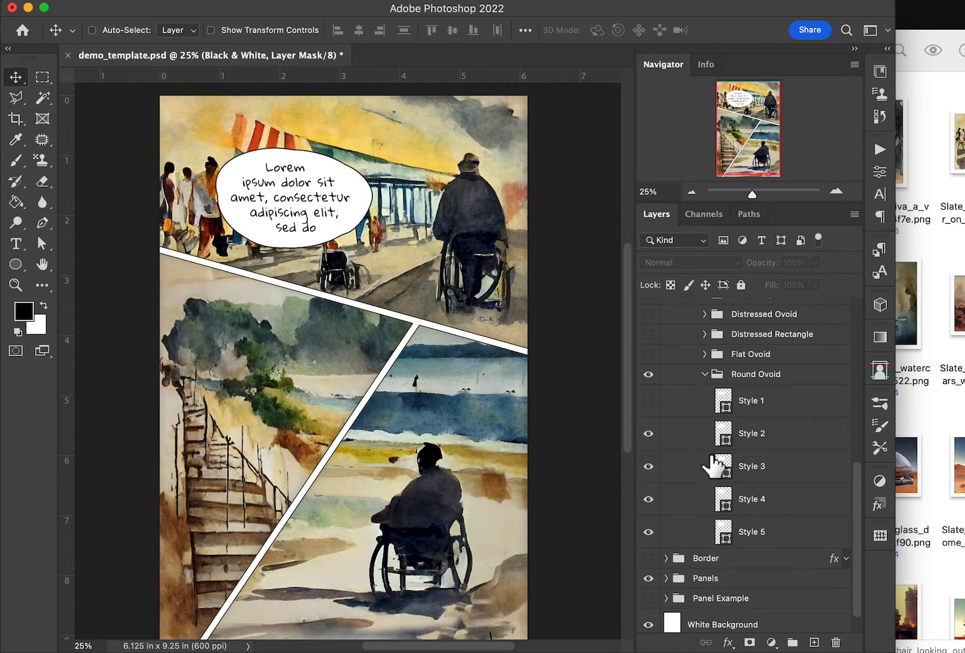
pyautogui.click(649, 402)
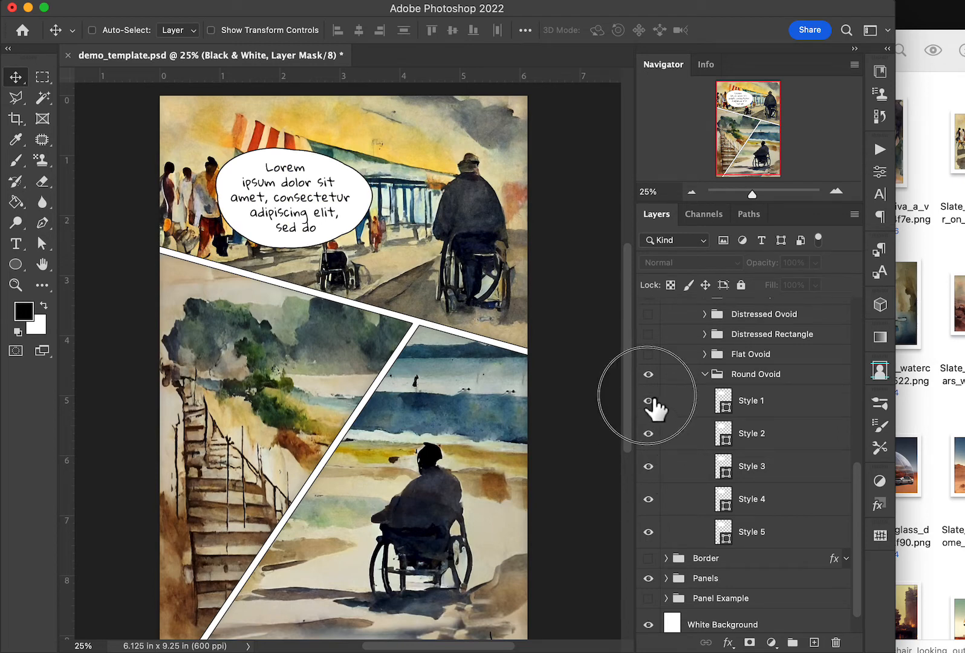
# Step: Hide Round Ovoid Style 2 through Style 5, keep Style 1 visible and select it for path editing
pyautogui.click(651, 443)
pyautogui.click(649, 463)
pyautogui.click(649, 499)
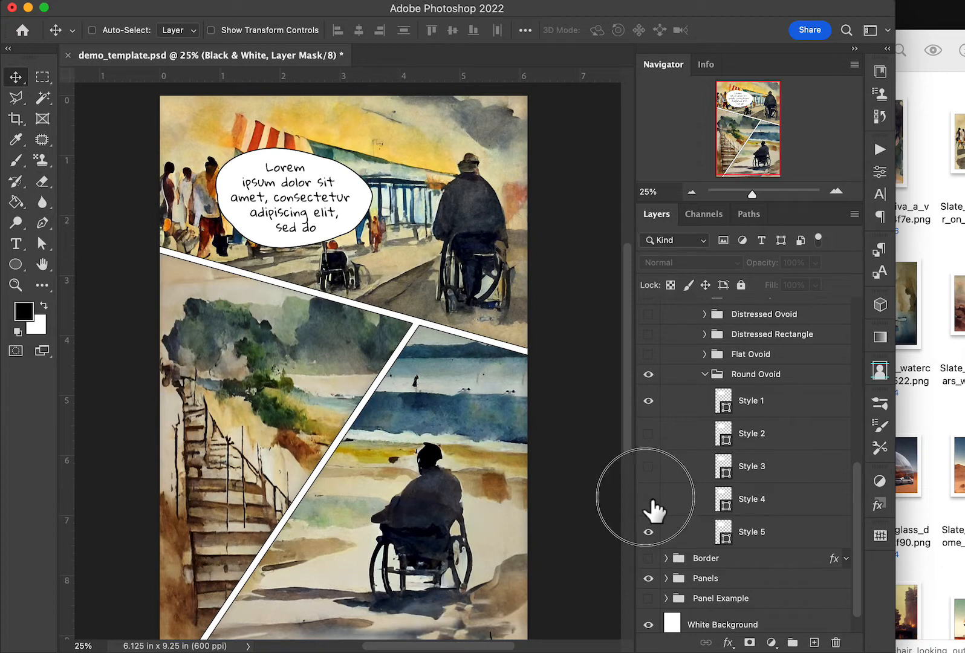
pyautogui.click(739, 402)
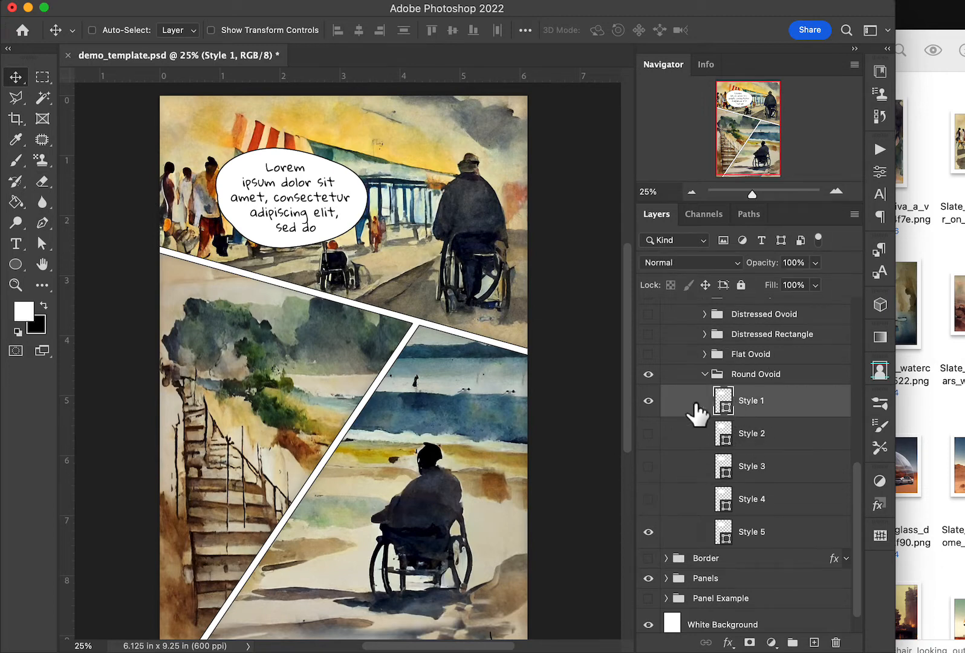
pyautogui.click(43, 246)
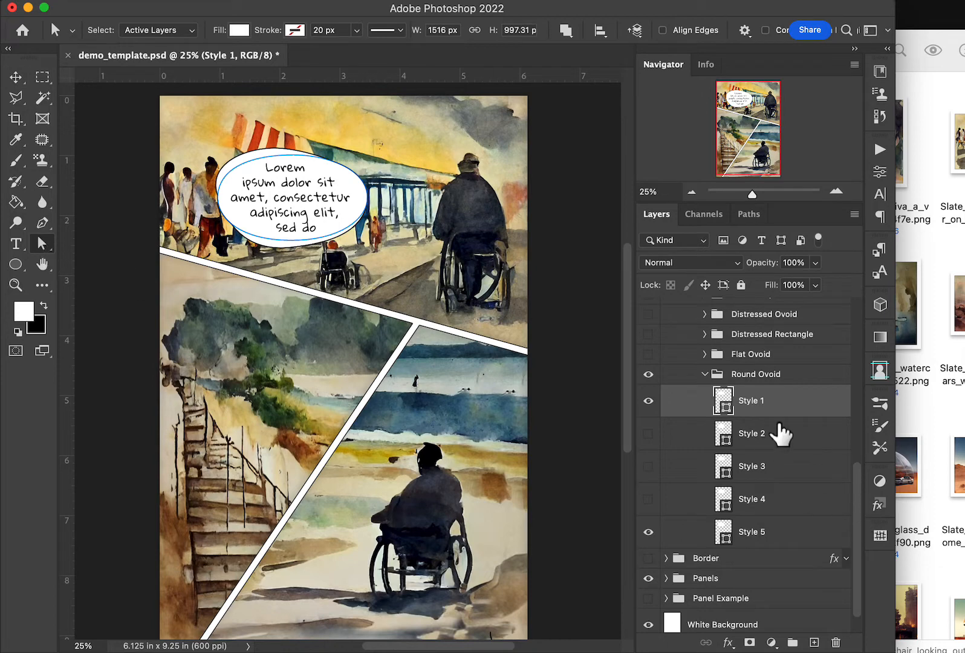
pyautogui.click(649, 532)
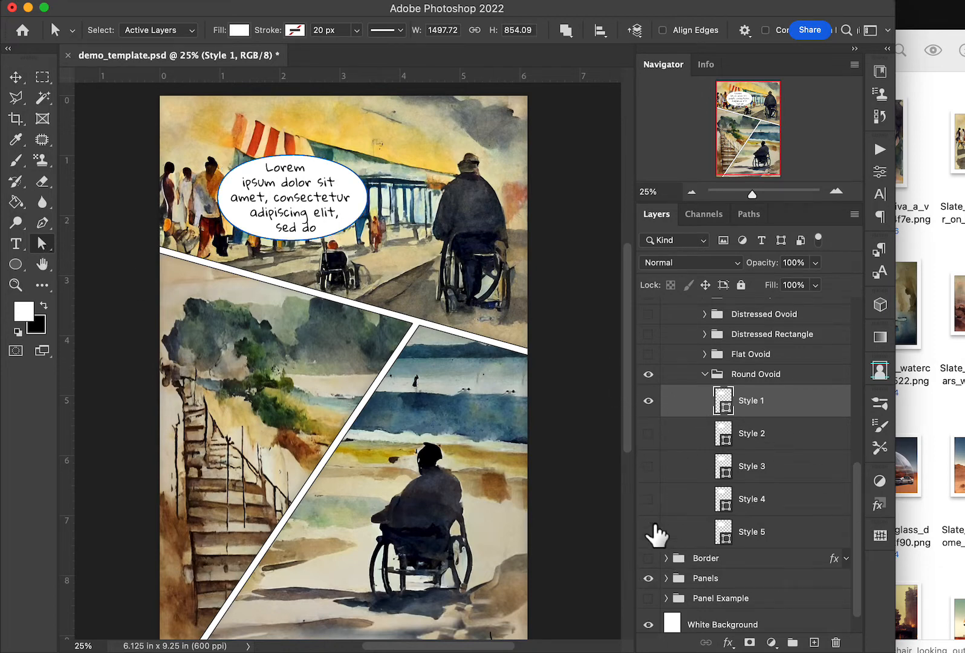
# Step: Reshape the Round Ovoid Style 1 balloon by moving its four anchor points outward around the text
pyautogui.click(376, 208)
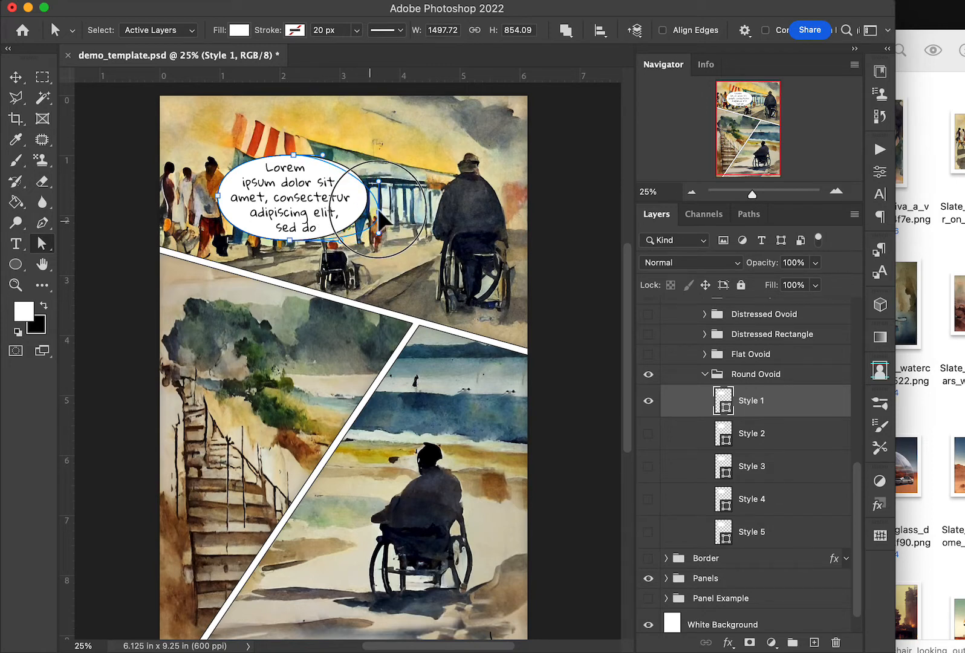
pyautogui.moveTo(379, 213); pyautogui.dragTo(379, 214)
pyautogui.moveTo(293, 155)
pyautogui.mouseDown()
pyautogui.moveTo(280, 108)
pyautogui.moveTo(282, 147)
pyautogui.mouseUp()
pyautogui.moveTo(220, 200)
pyautogui.mouseDown()
pyautogui.moveTo(177, 181)
pyautogui.moveTo(213, 199)
pyautogui.mouseUp()
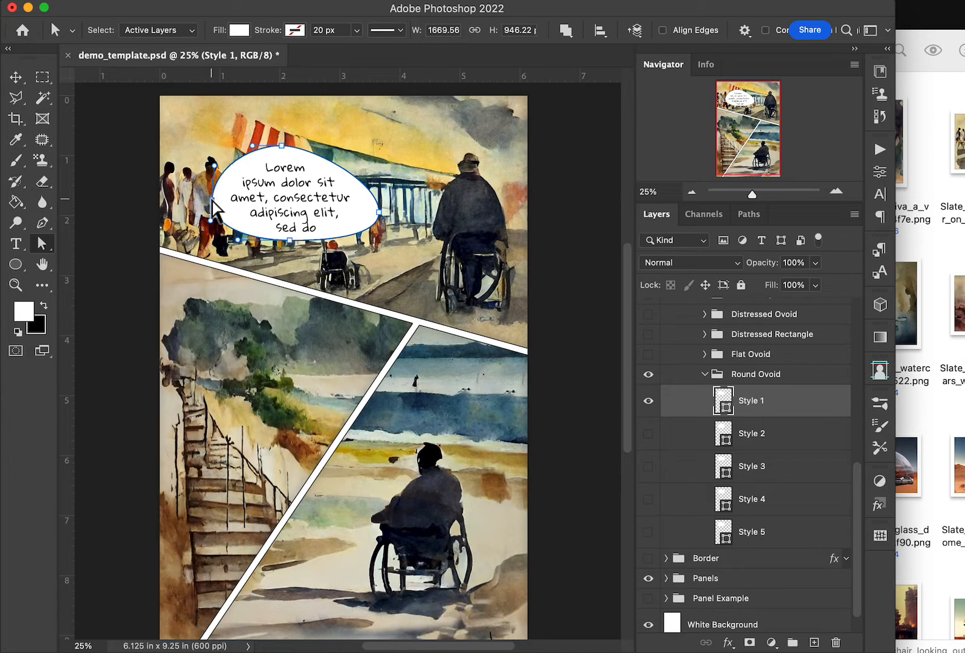
pyautogui.moveTo(294, 244); pyautogui.dragTo(291, 248)
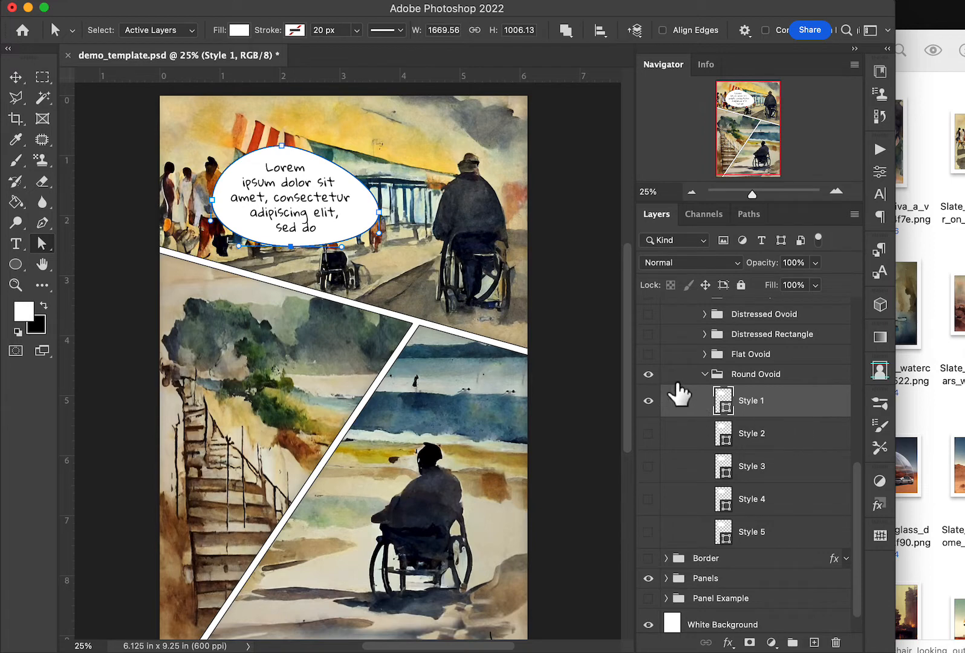
# Step: Hide and collapse the Round Ovoid group, and show the Flat Ovoid group with its styles expanded
pyautogui.click(648, 374)
pyautogui.click(649, 355)
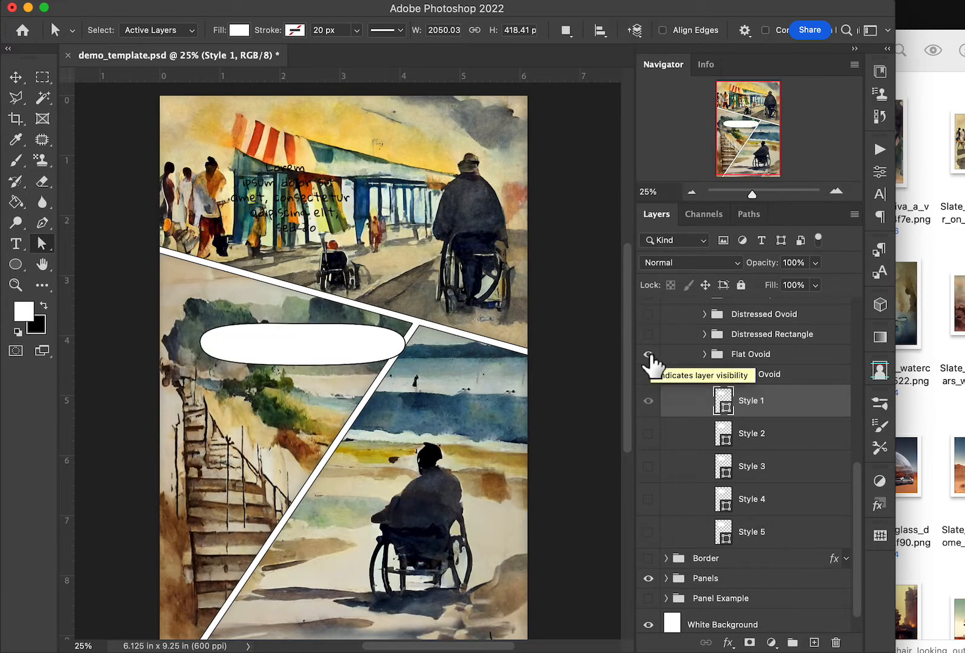
pyautogui.click(706, 355)
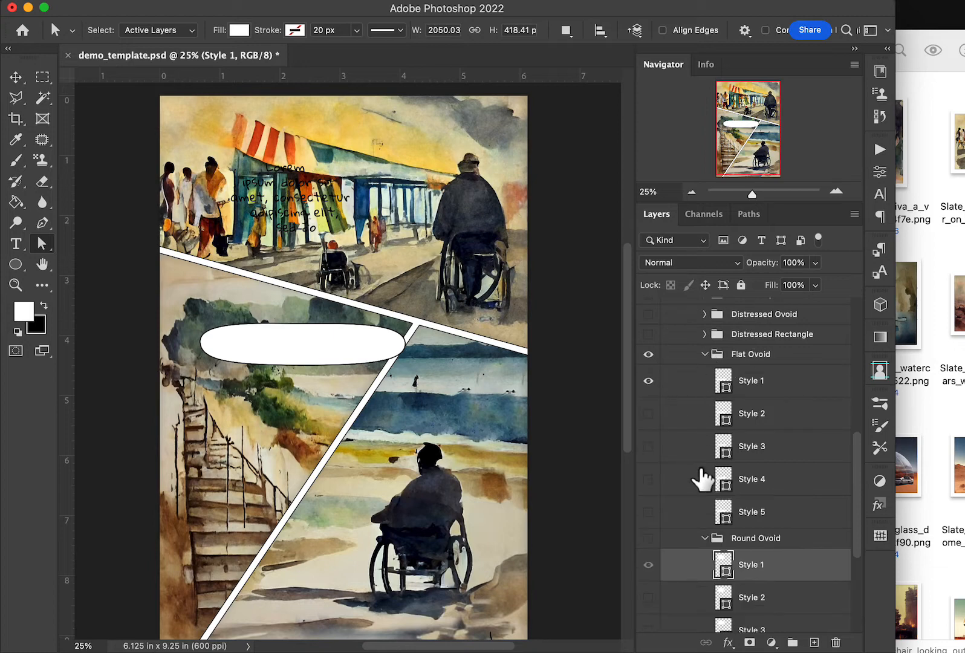
pyautogui.click(706, 538)
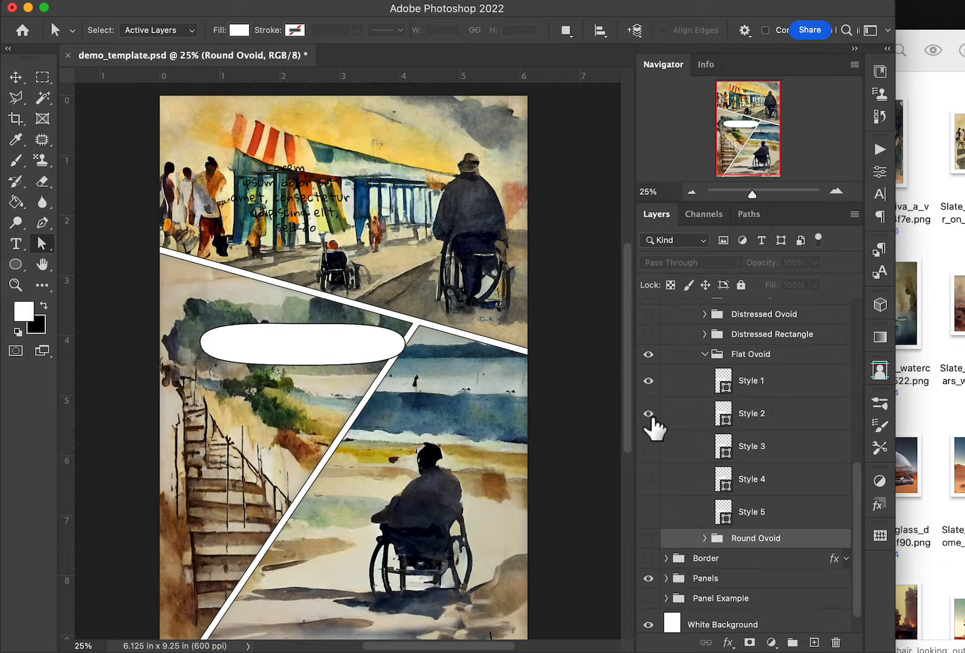
# Step: Preview Flat Ovoid Style 2 through Style 5 one at a time, and make Style 1 visible again
pyautogui.click(648, 380)
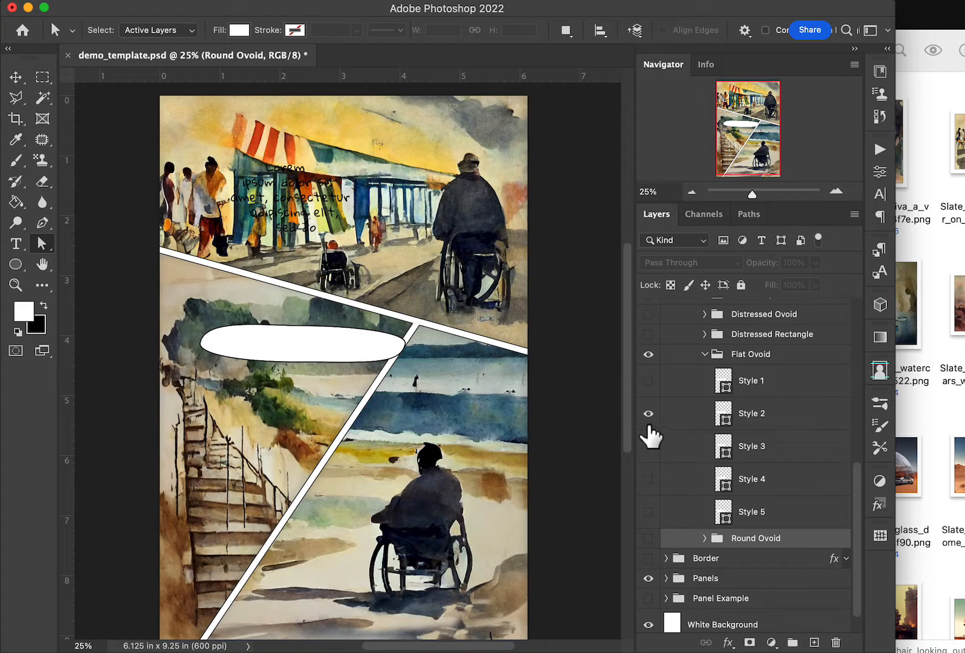
pyautogui.click(649, 413)
pyautogui.click(649, 446)
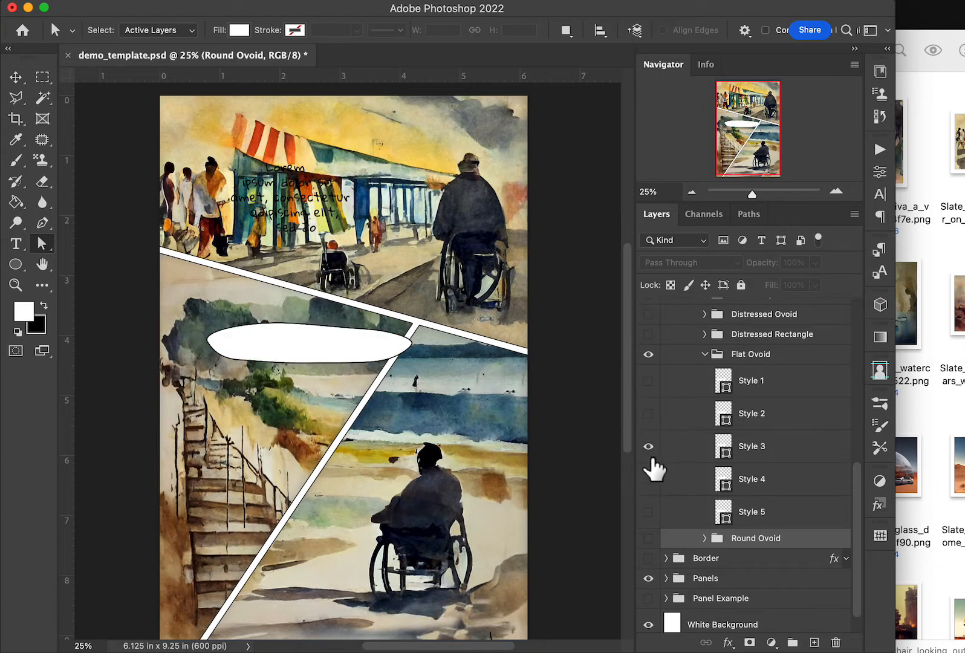
pyautogui.click(648, 445)
pyautogui.click(649, 478)
pyautogui.click(648, 478)
pyautogui.click(649, 512)
pyautogui.click(650, 512)
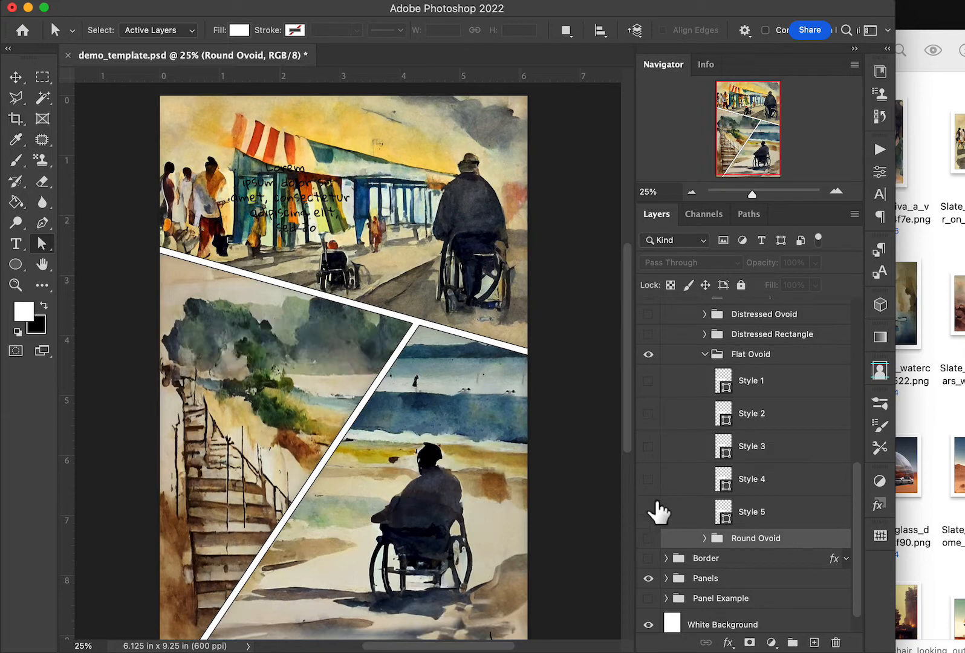
pyautogui.click(648, 380)
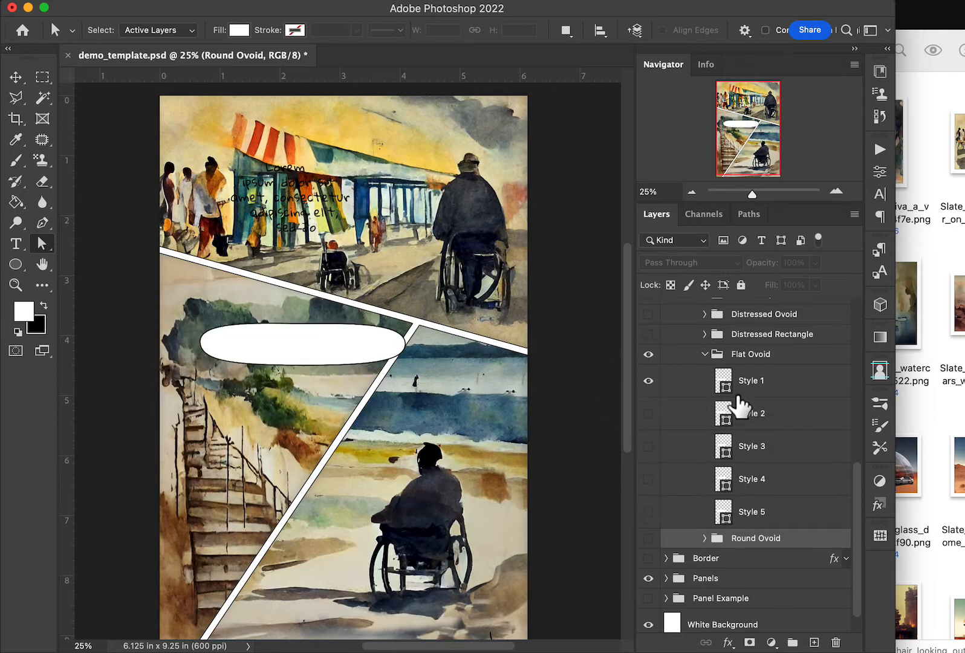
# Step: Collapse and hide the Flat Ovoid group, and show the Distressed Rectangle group with its styles expanded
pyautogui.click(706, 356)
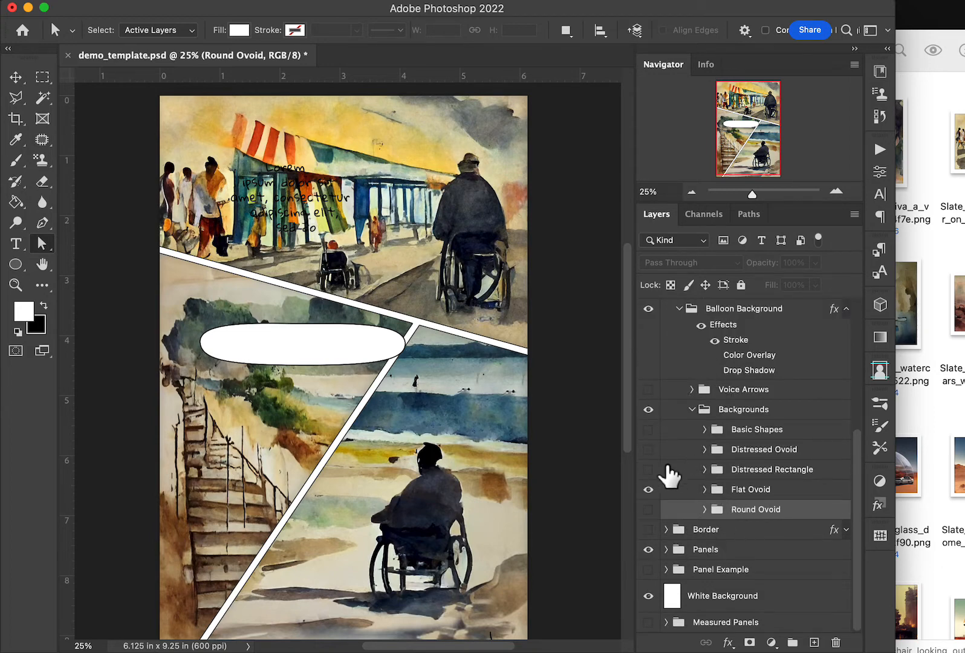
pyautogui.click(649, 490)
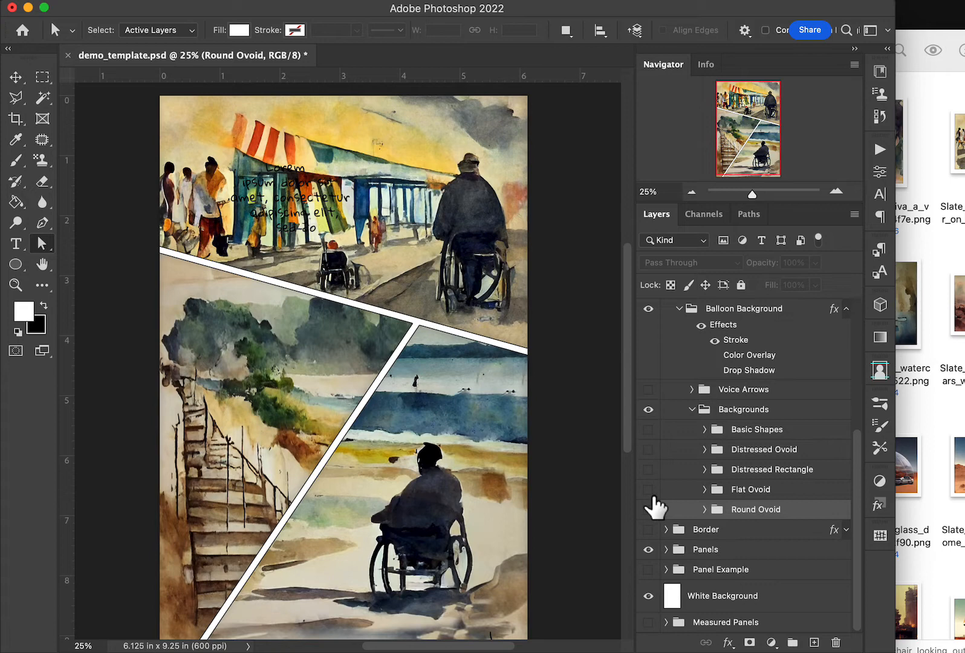
pyautogui.click(649, 470)
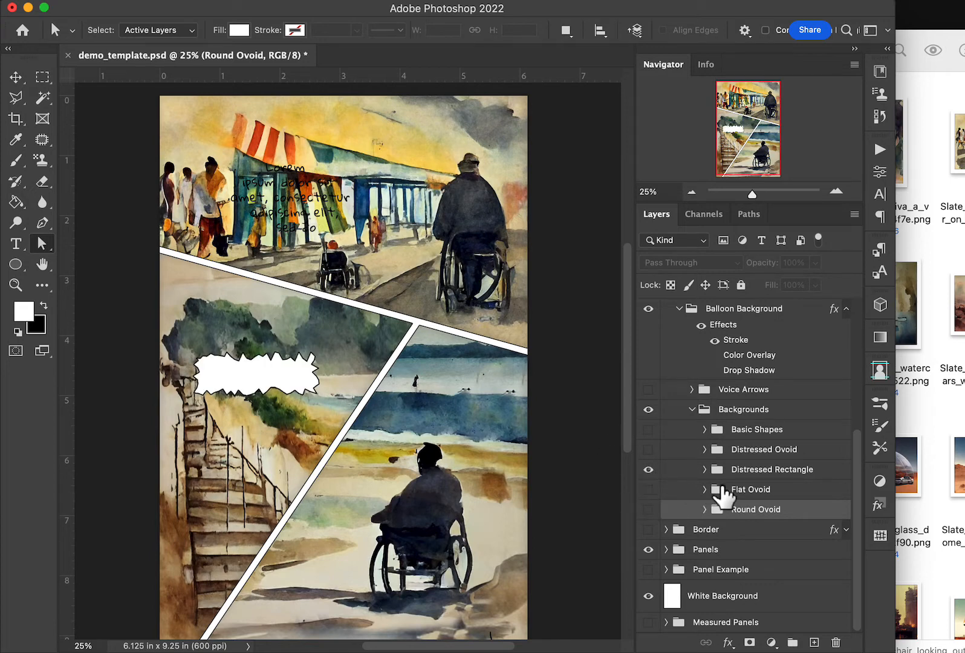
pyautogui.click(705, 470)
pyautogui.scroll(-2, 780, 508)
# Step: Compare Distressed Rectangle Style 1 with Style 2, and leave only Style 1 visible and selected
pyautogui.click(721, 453)
pyautogui.click(649, 485)
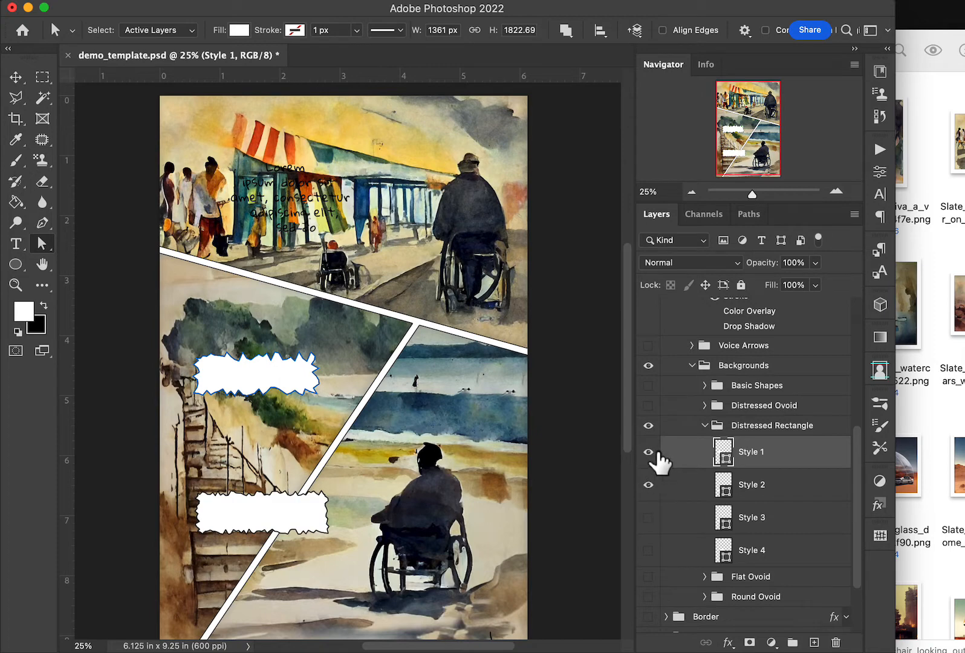
pyautogui.click(651, 455)
pyautogui.click(649, 484)
pyautogui.click(730, 457)
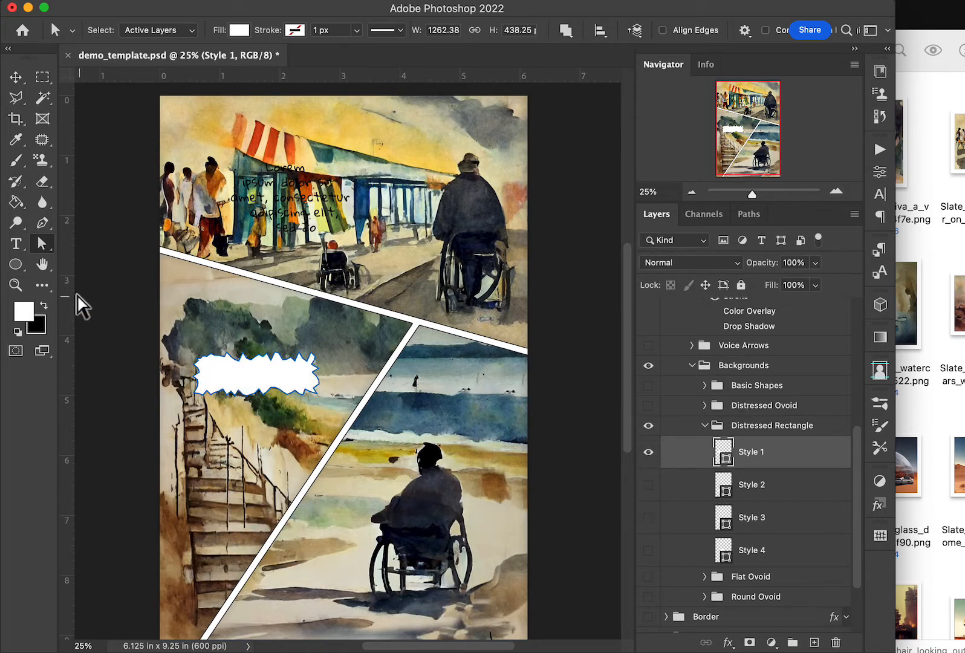
# Step: Shorten one spike on the upper edge of Distressed Rectangle Style 1 by moving its anchor point down
pyautogui.click(249, 366)
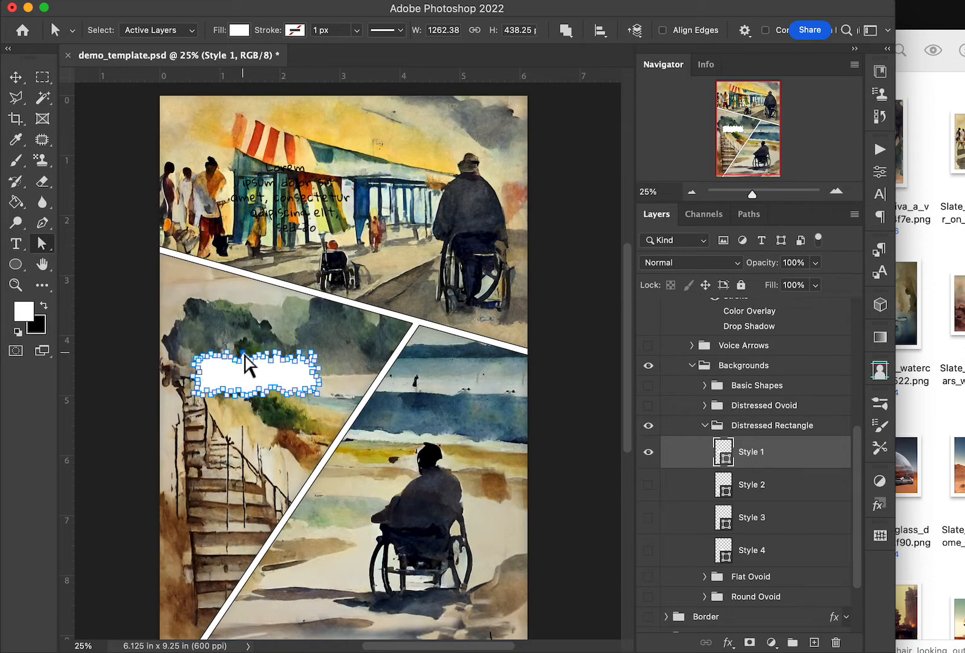
pyautogui.click(837, 192)
pyautogui.hscroll(-5, 573, 293)
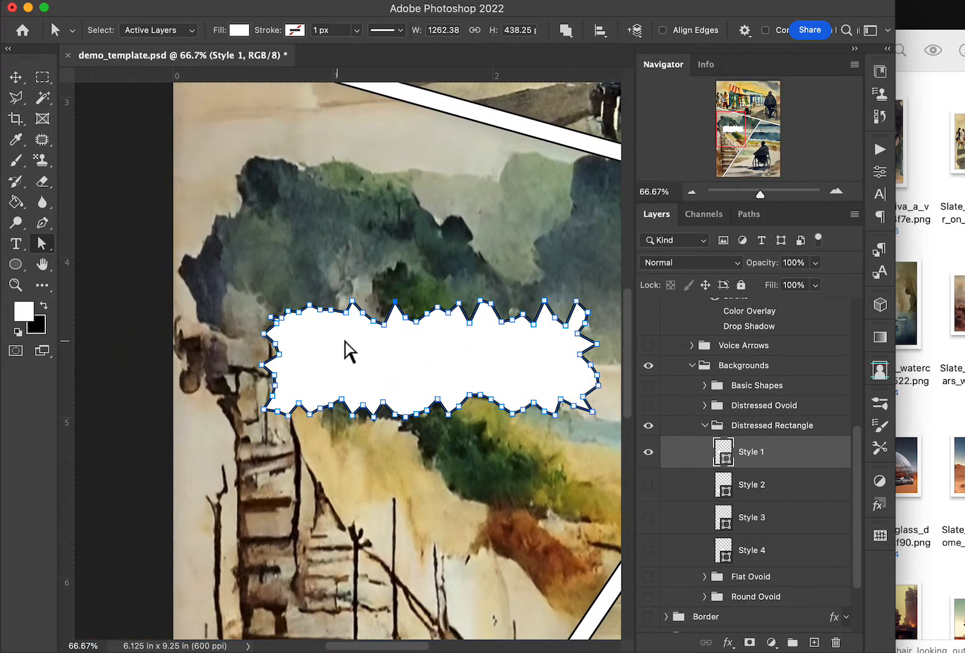
pyautogui.moveTo(395, 302)
pyautogui.mouseDown()
pyautogui.moveTo(398, 347)
pyautogui.moveTo(394, 314)
pyautogui.mouseUp()
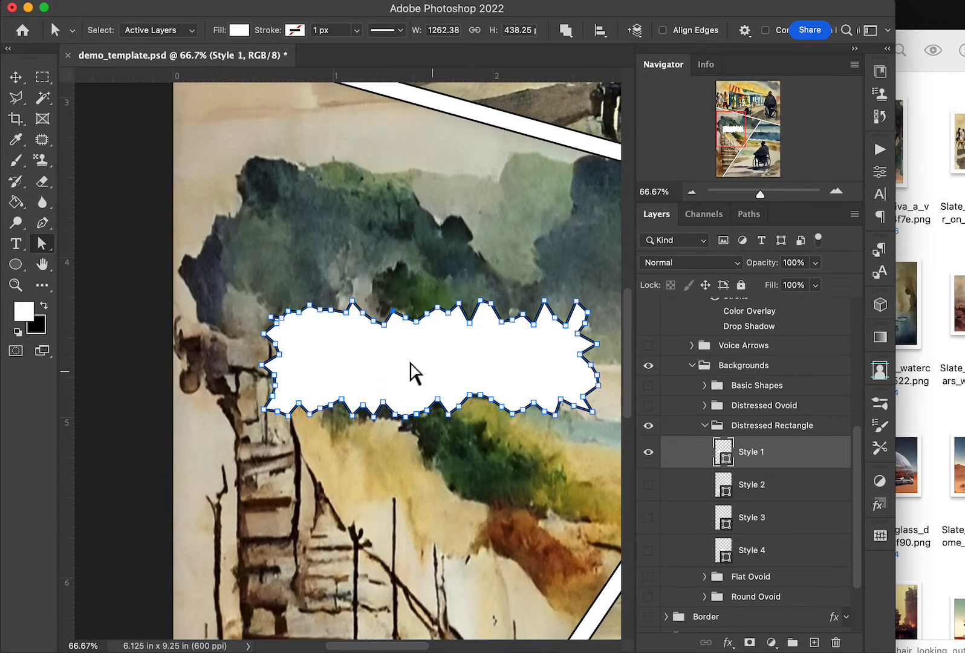
# Step: Duplicate the Style 1 shape layer within the Distressed Rectangle group
pyautogui.click(15, 77)
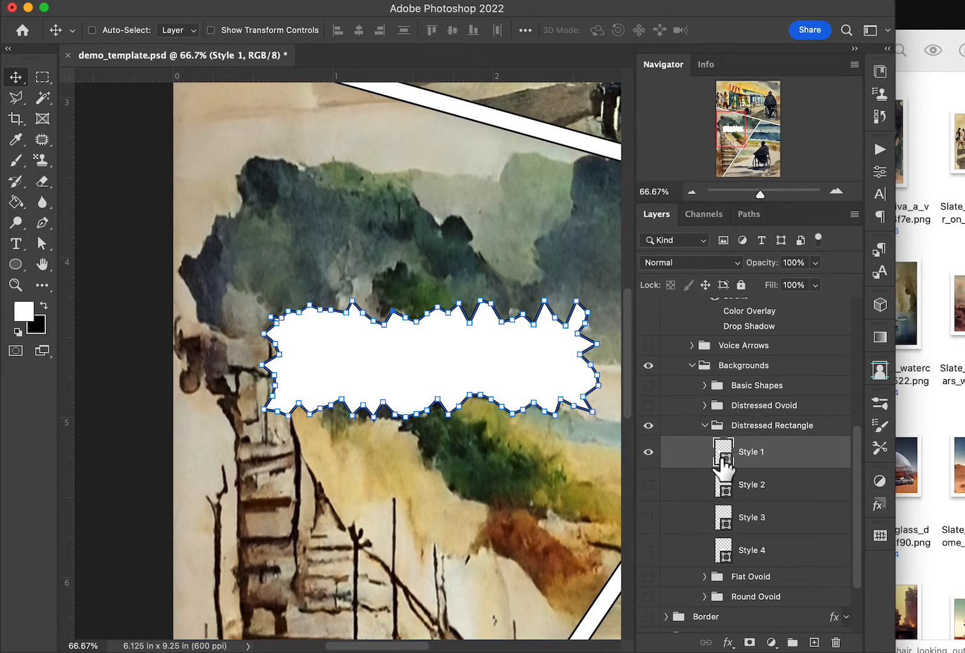
pyautogui.click(16, 97)
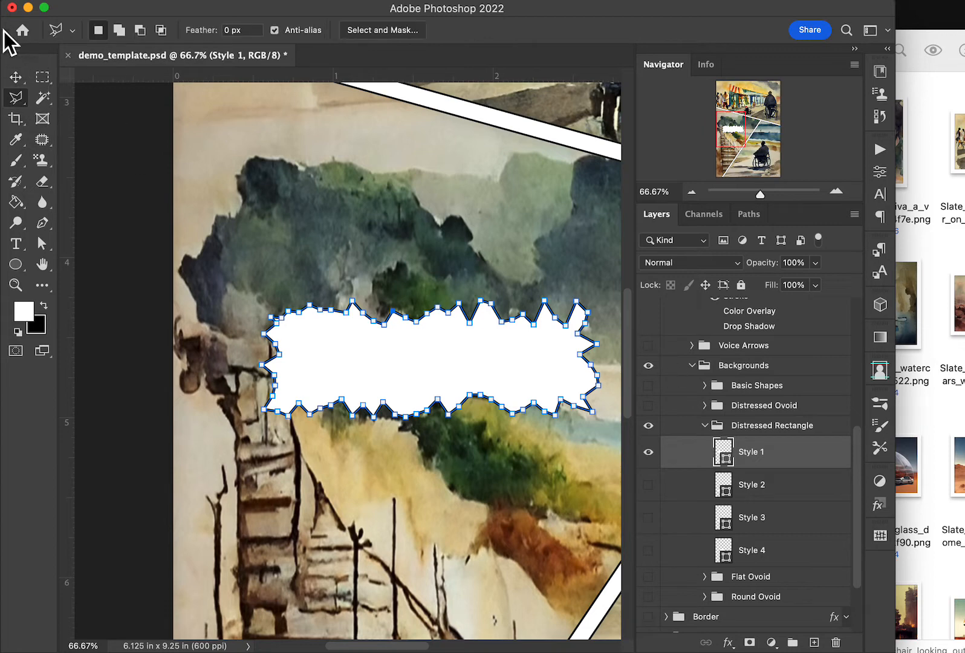
pyautogui.click(16, 76)
pyautogui.click(726, 491)
pyautogui.moveTo(725, 458); pyautogui.dragTo(722, 461)
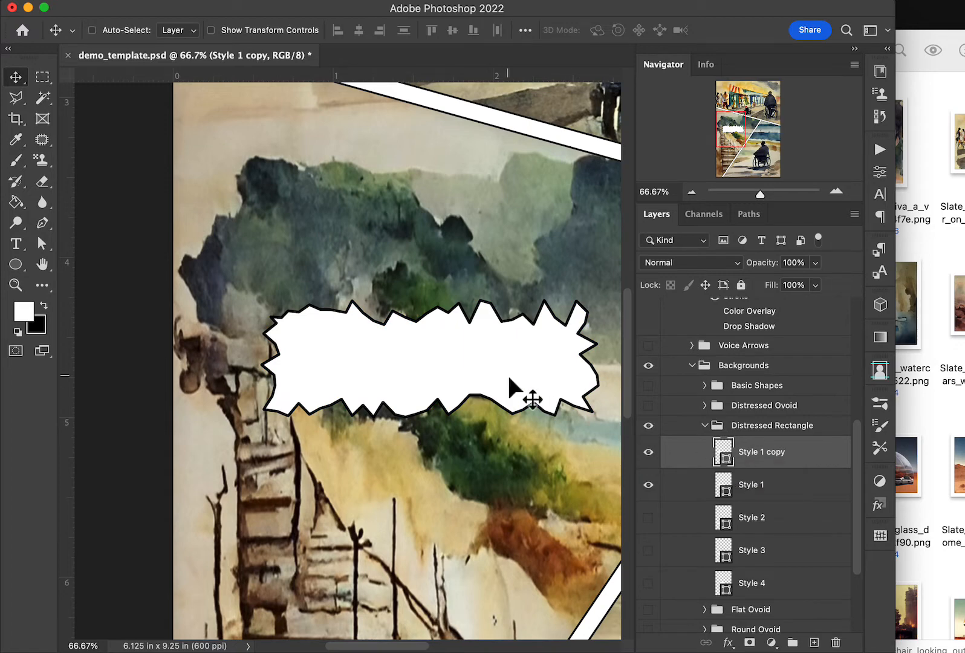
# Step: Flip the Style 1 copy both horizontally and vertically in place over the original with Free Transform
pyautogui.press('super+t')
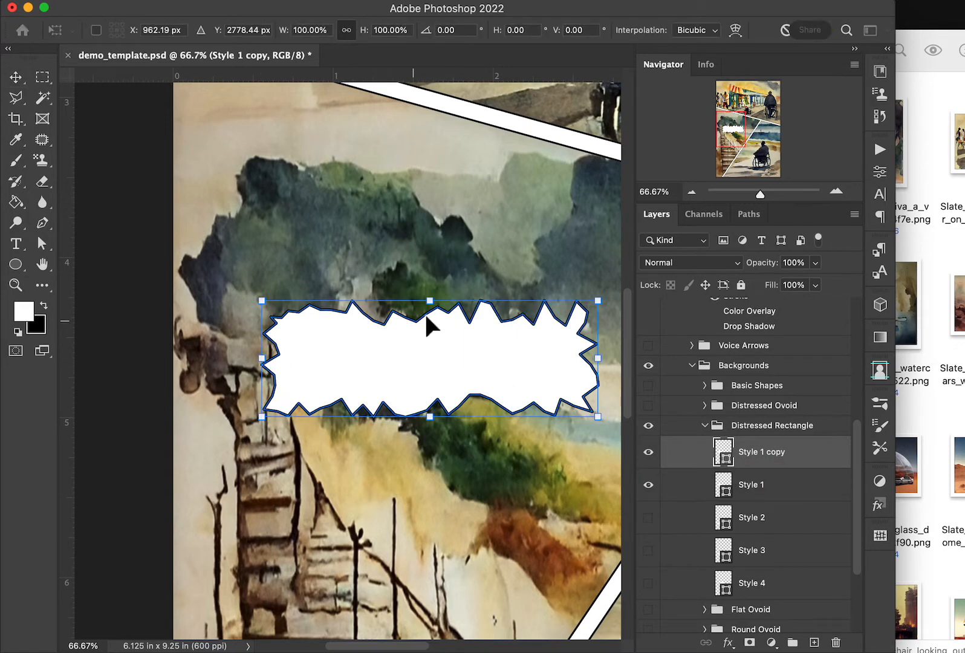
pyautogui.moveTo(618, 279); pyautogui.dragTo(257, 452)
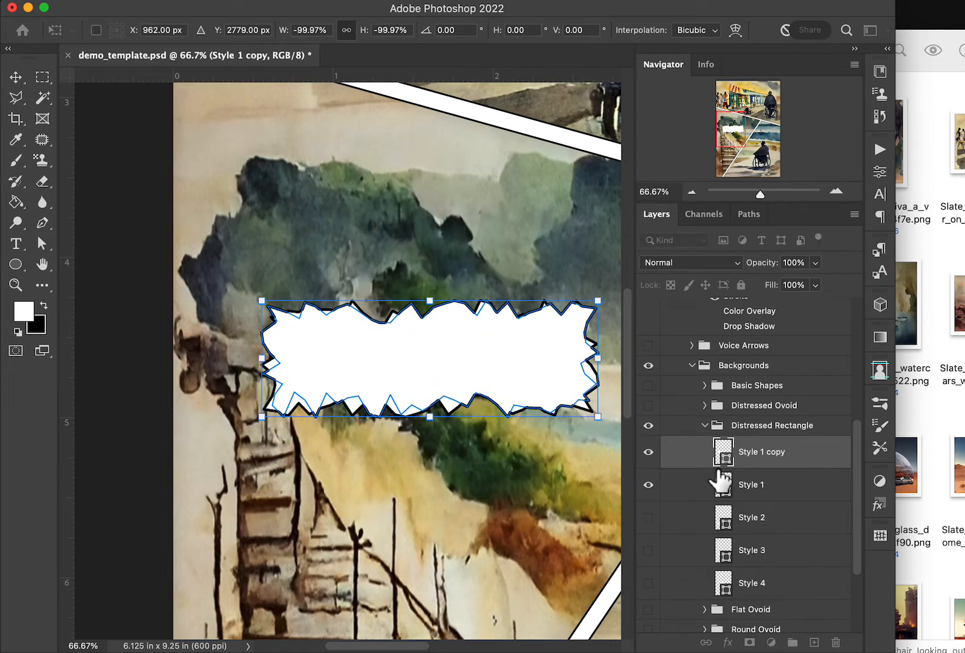
pyautogui.press('Return')
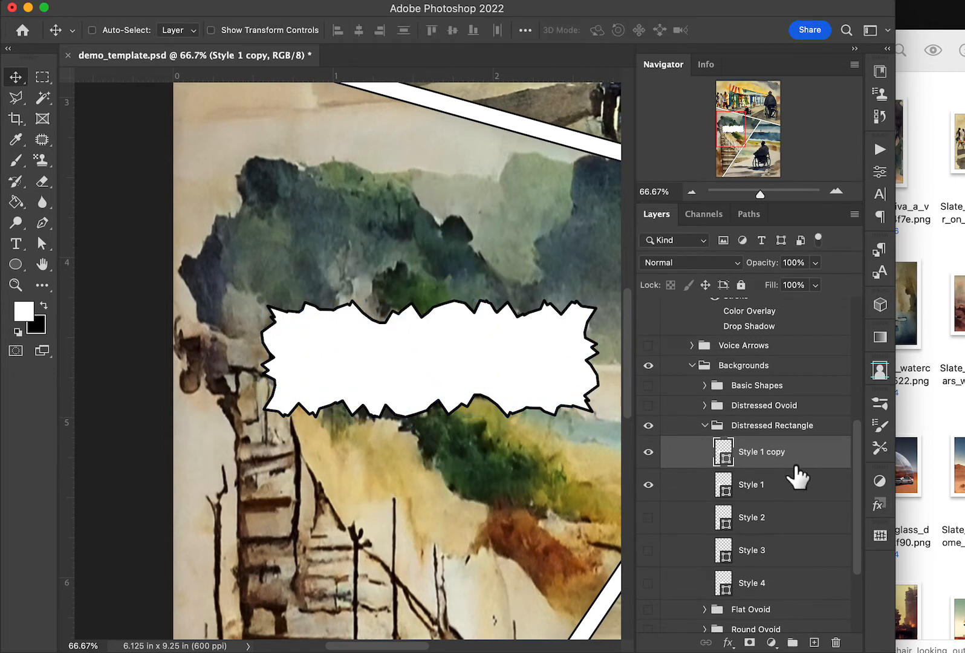
# Step: Add a layer mask to the original Style 1 and fill a rectangular selection over its right half with black
pyautogui.click(734, 493)
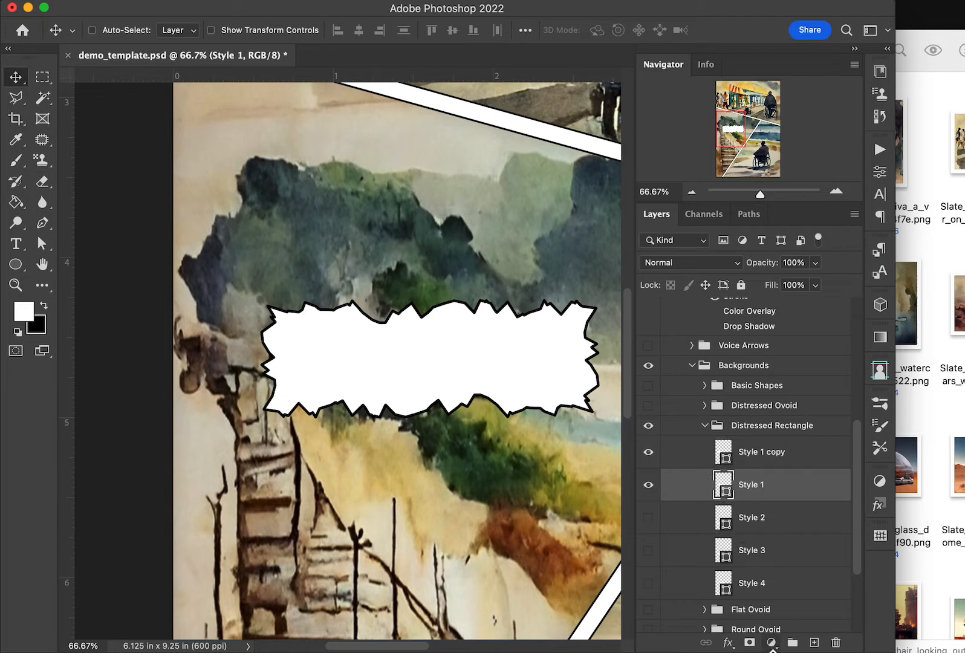
pyautogui.click(751, 643)
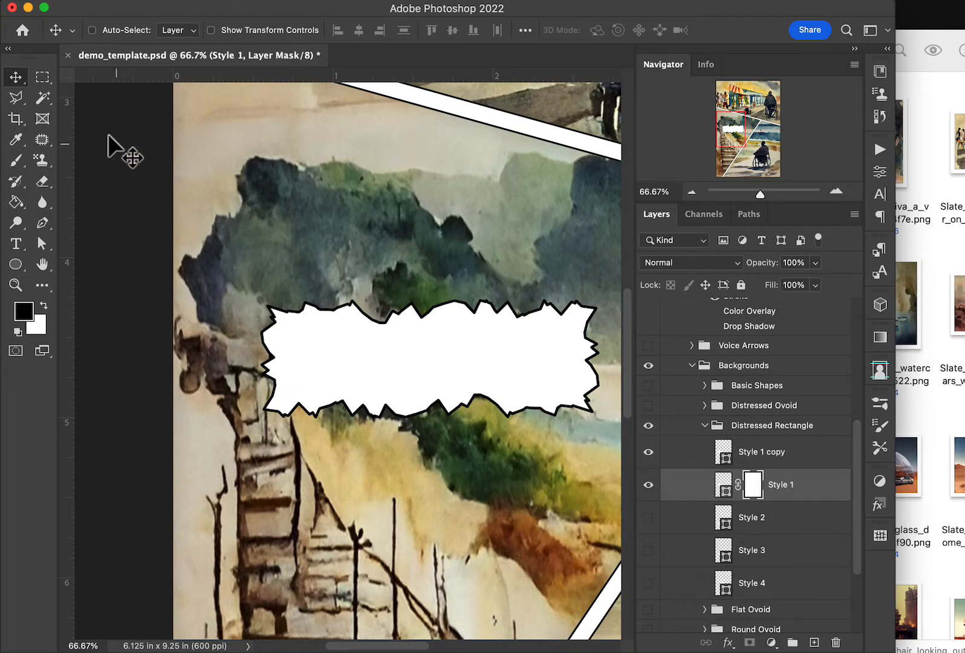
pyautogui.click(42, 77)
pyautogui.moveTo(609, 431); pyautogui.dragTo(436, 285)
pyautogui.press('g')
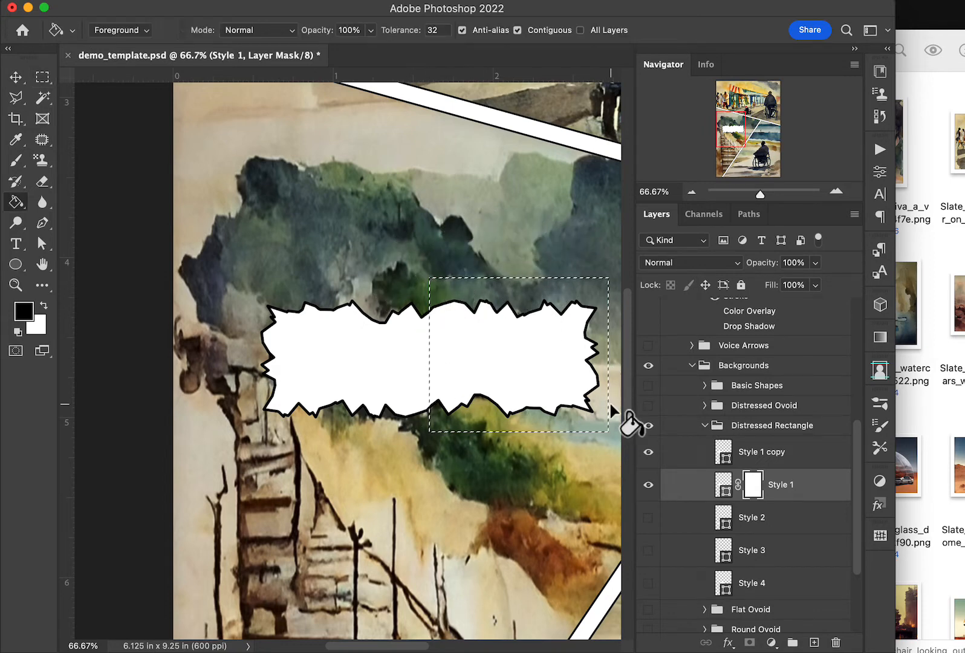
pyautogui.click(509, 345)
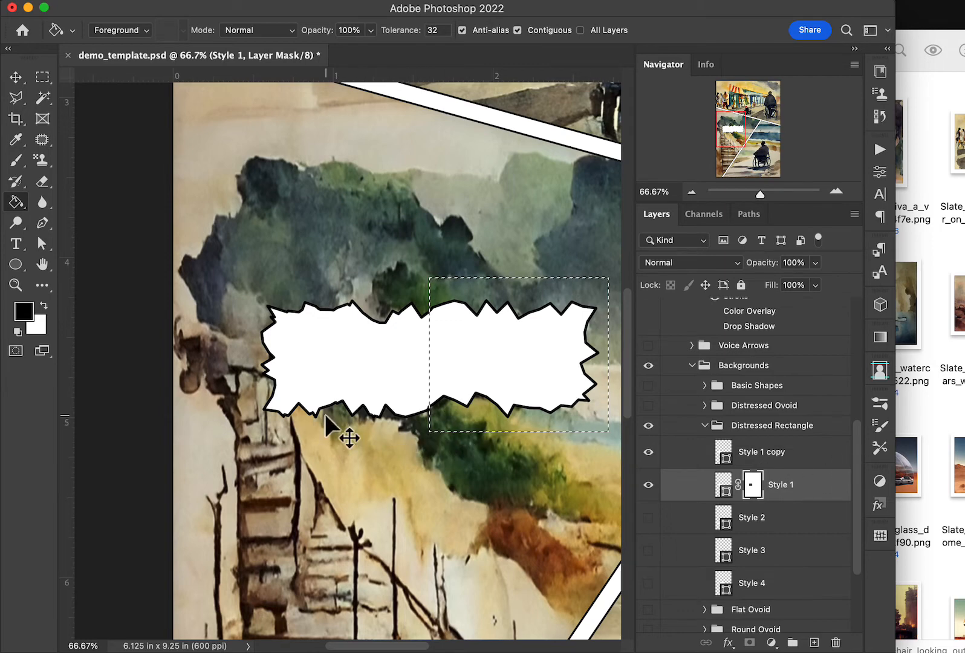
pyautogui.hotkey('ctrl', 'd')
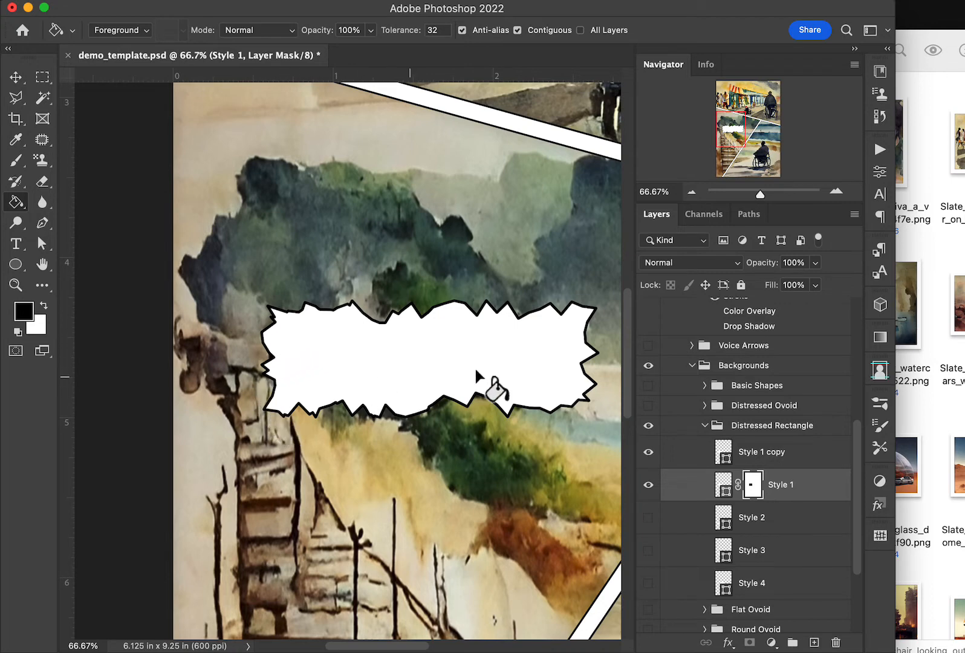
# Step: Load the Style 1 mask as a selection and add the inverse mask to the Style 1 copy layer
pyautogui.keyDown('super'); pyautogui.click(765, 493); pyautogui.keyUp('super')
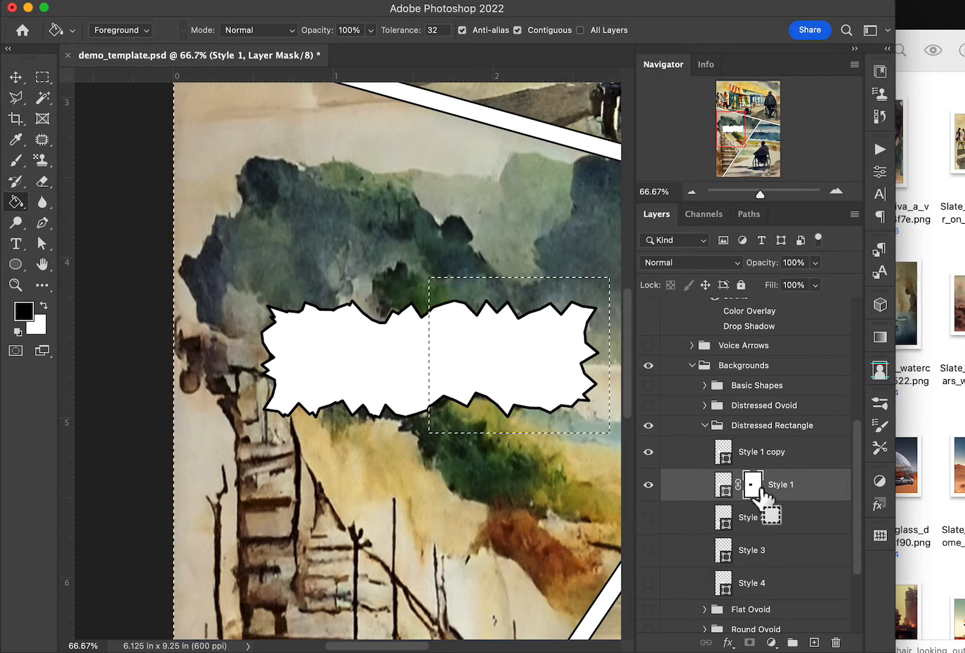
pyautogui.click(723, 452)
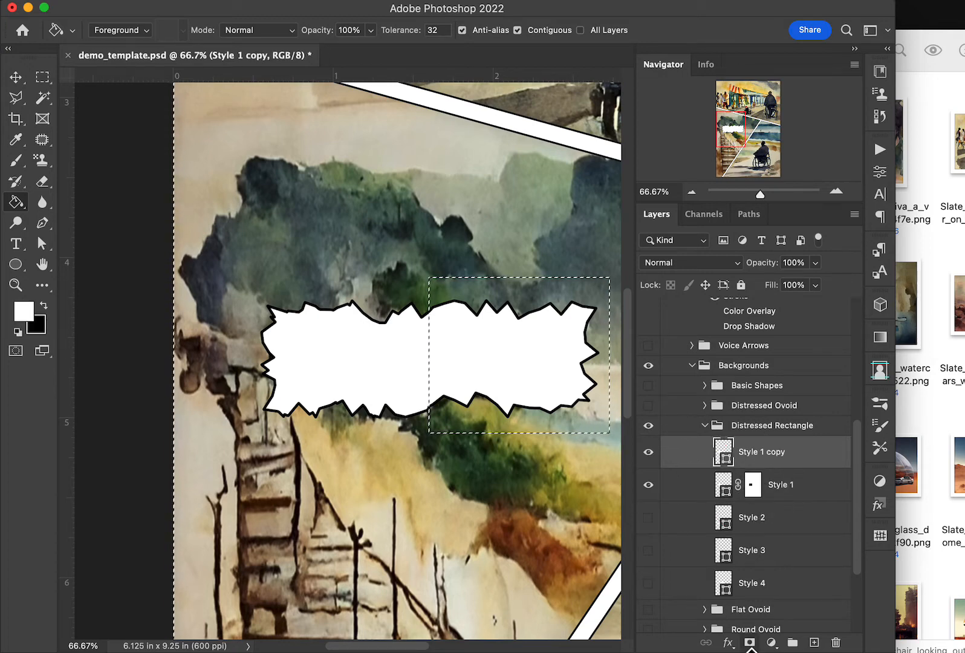
pyautogui.keyDown('alt'); pyautogui.click(749, 642); pyautogui.keyUp('alt')
pyautogui.moveTo(765, 474); pyautogui.dragTo(754, 456)
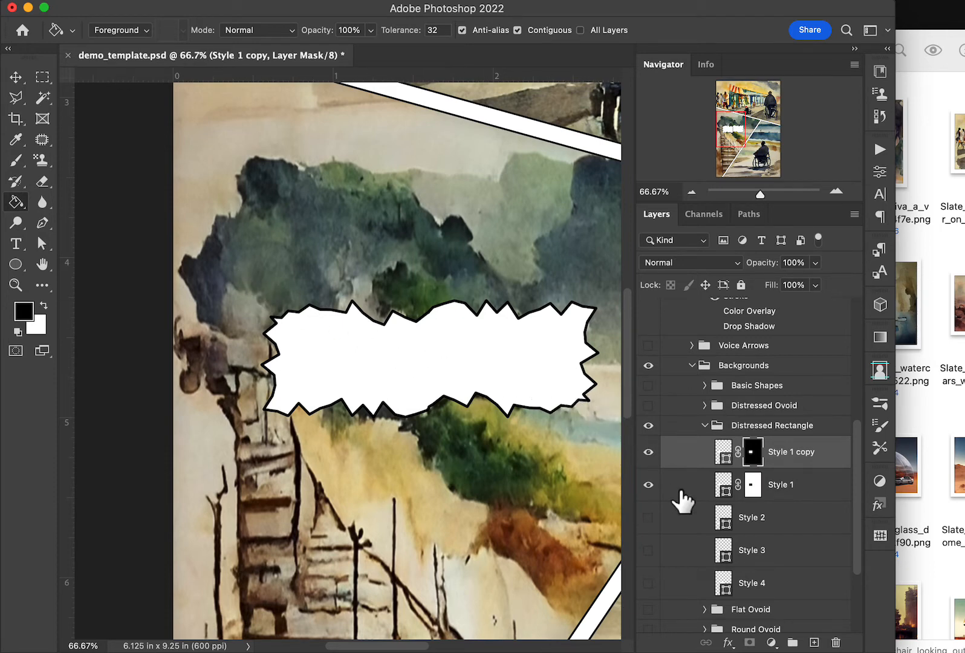
# Step: Collapse and hide the Distressed Rectangle group, and briefly preview the Distressed Ovoid group
pyautogui.click(706, 427)
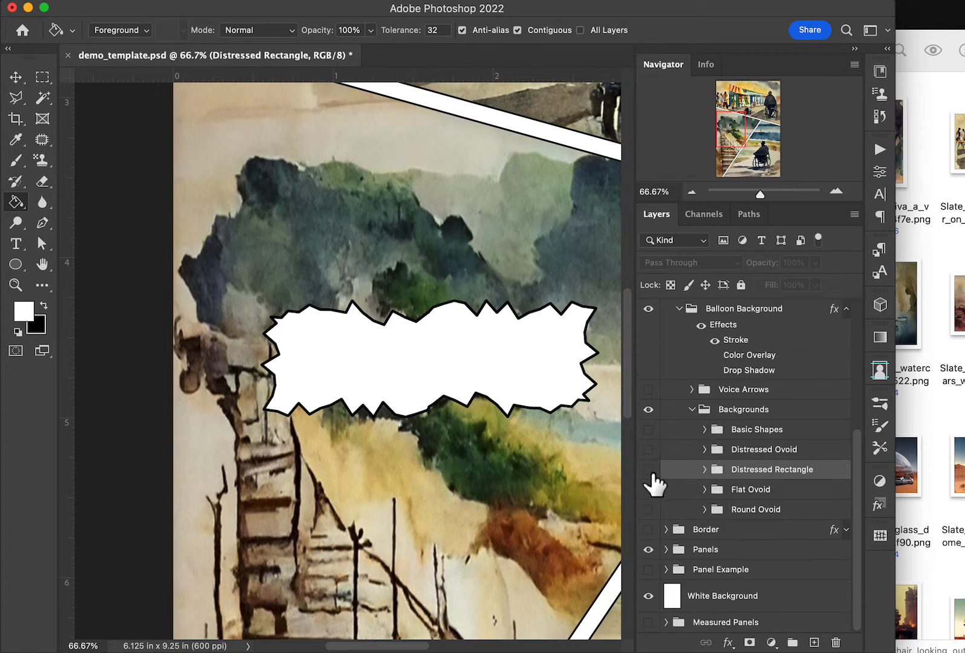
pyautogui.click(649, 470)
pyautogui.click(648, 449)
pyautogui.hscroll(3, 525, 401)
pyautogui.scroll(1, 526, 401)
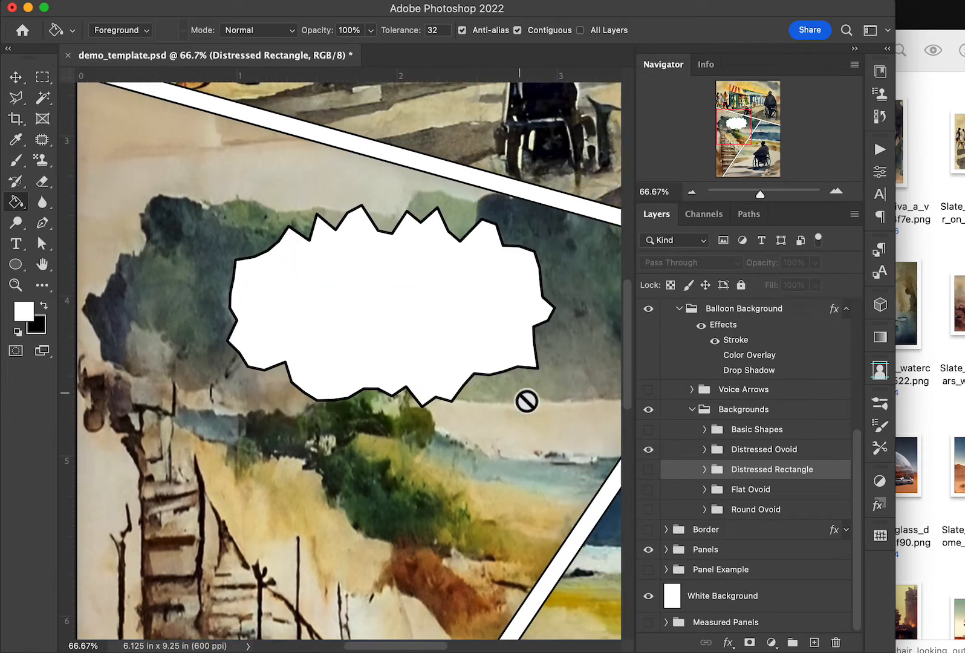
pyautogui.click(649, 449)
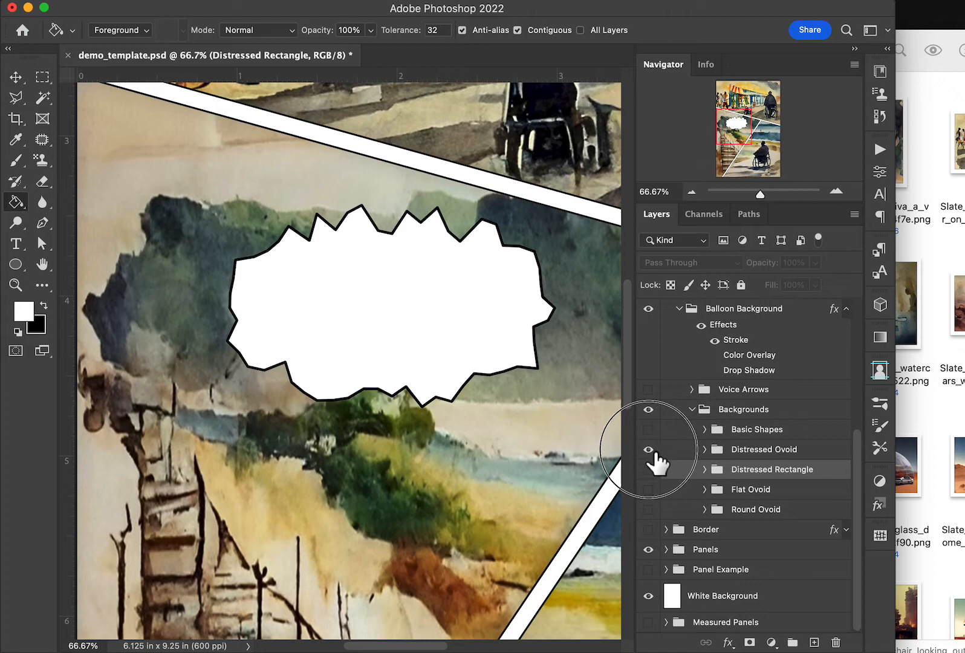
# Step: Open the Basic Shapes group and show it with the Rectangle shape visible on the page
pyautogui.click(712, 433)
pyautogui.click(705, 429)
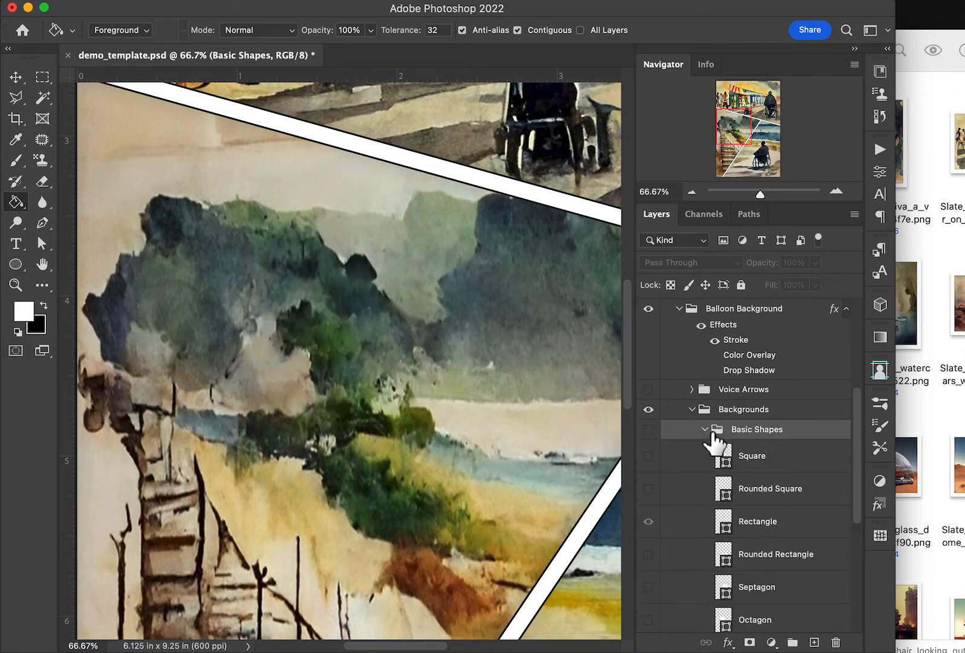
pyautogui.click(649, 520)
pyautogui.click(649, 430)
pyautogui.click(692, 196)
pyautogui.click(693, 197)
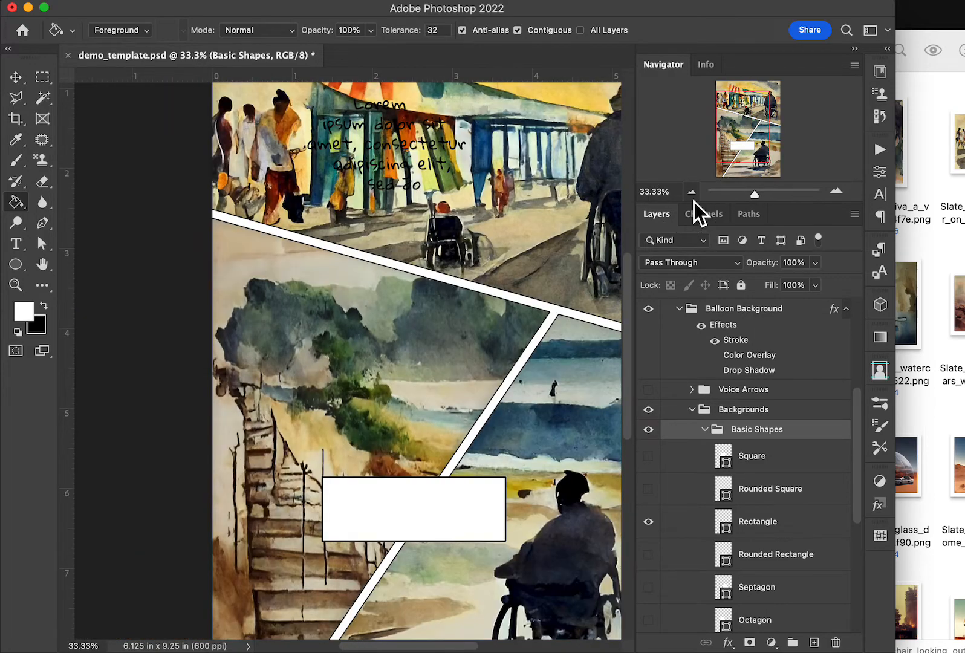
pyautogui.click(693, 197)
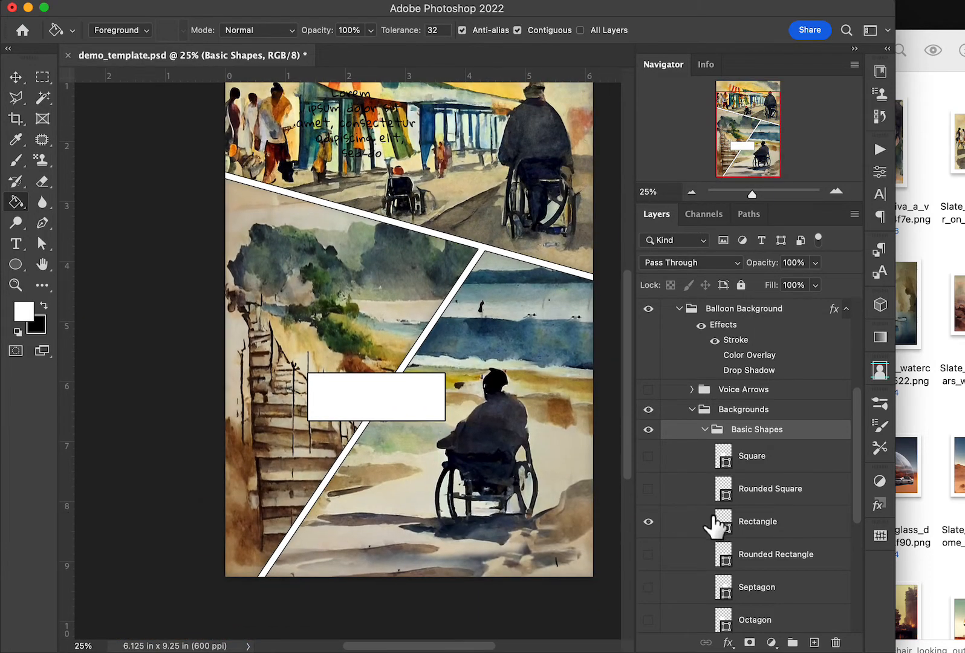
# Step: Preview the Square and Rounded Square shapes one at a time, and hide the Rectangle shape
pyautogui.click(648, 456)
pyautogui.click(649, 457)
pyautogui.click(649, 521)
pyautogui.click(648, 489)
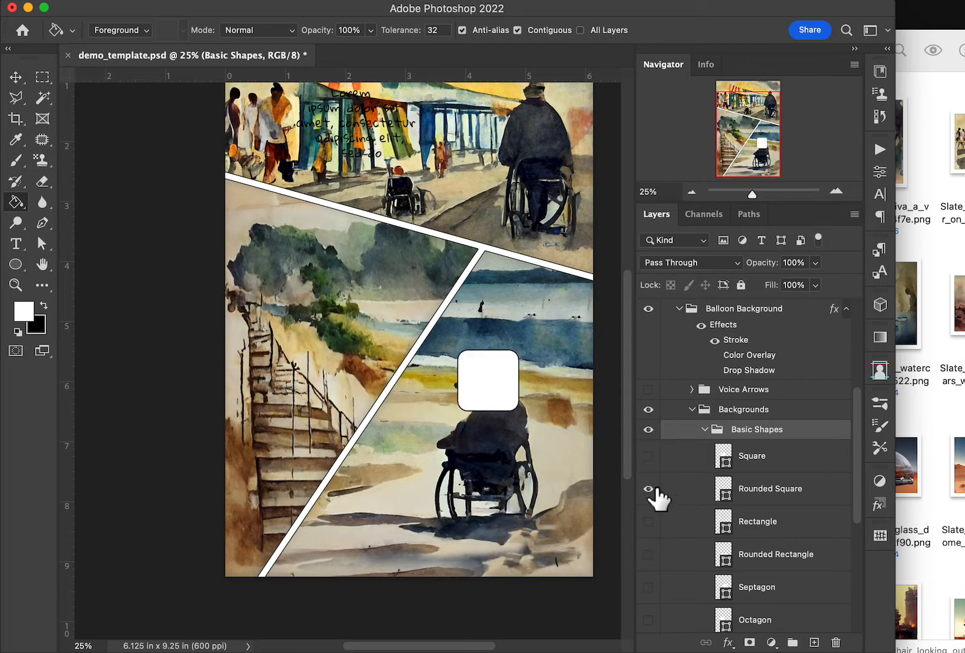
pyautogui.click(648, 489)
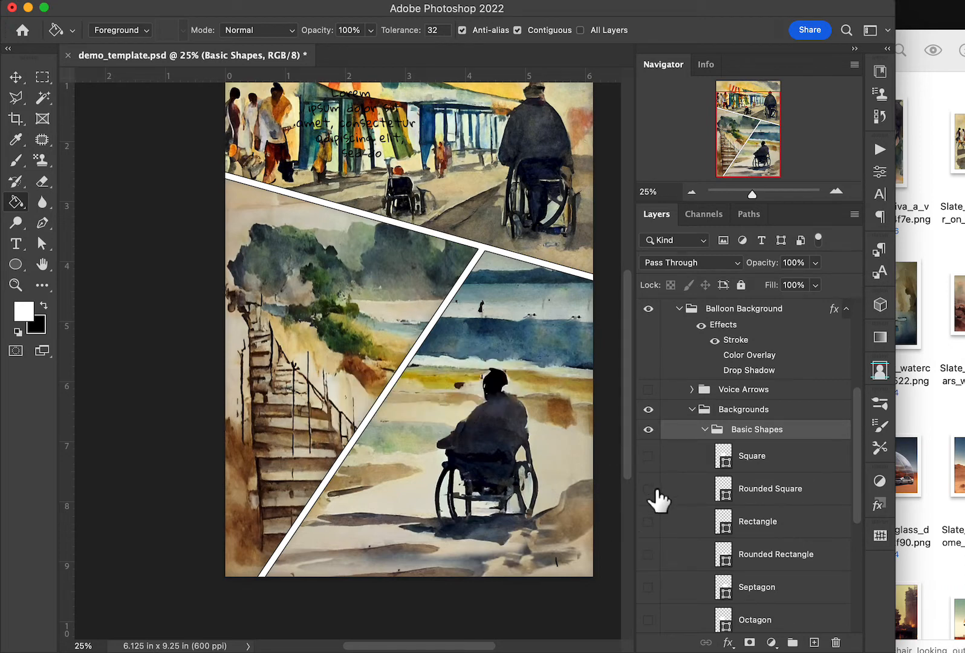
# Step: Show the Rounded Rectangle shape and extend its lower anchor points downward to a shape height of 525 px
pyautogui.click(649, 554)
pyautogui.click(723, 564)
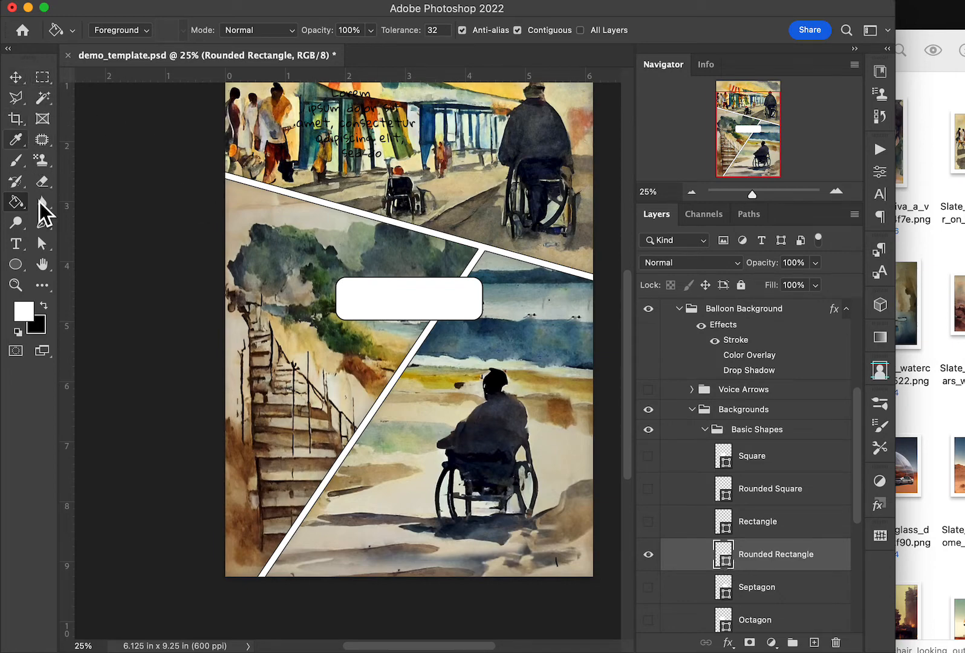
pyautogui.click(46, 242)
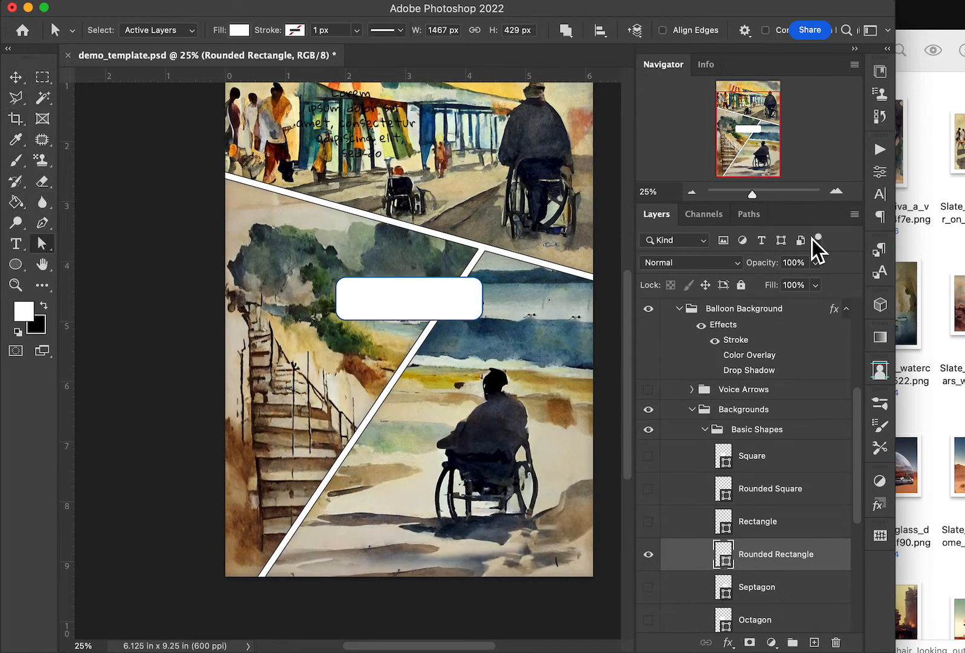
pyautogui.click(836, 192)
pyautogui.click(534, 283)
pyautogui.hscroll(3, 515, 361)
pyautogui.moveTo(574, 308); pyautogui.dragTo(189, 254)
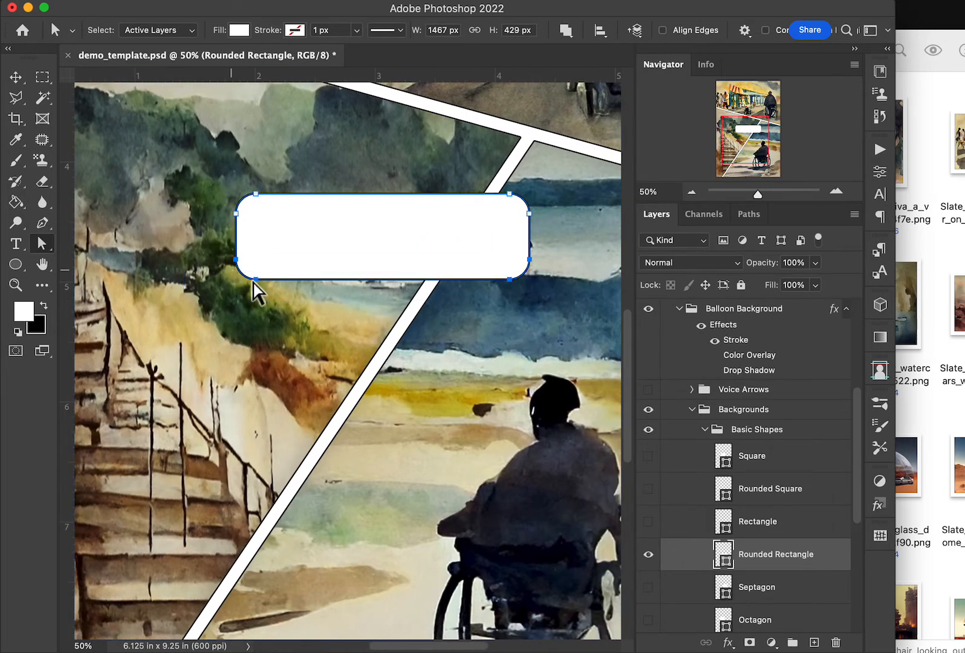
pyautogui.hotkey('shift', 'Down')
pyautogui.hotkey('shift', 'Down')
pyautogui.hotkey('shift', 'Down')
pyautogui.hotkey('shift', 'Down')
pyautogui.hotkey('shift', 'Down')
pyautogui.hotkey('shift', 'Down')
pyautogui.hotkey('shift', 'Down')
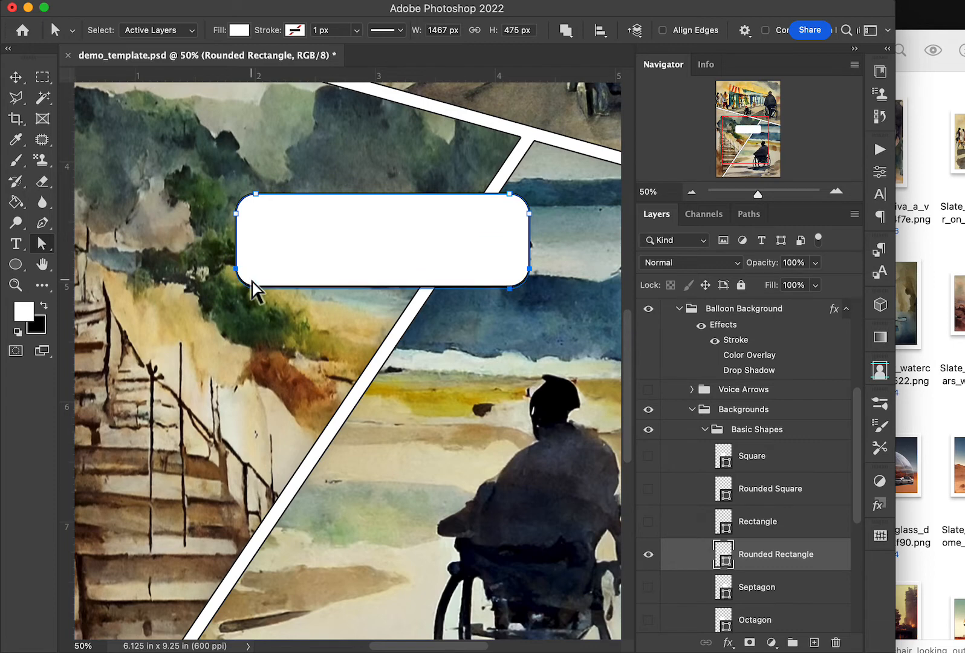
pyautogui.hotkey('shift', 'Down')
pyautogui.hotkey('shift', 'Down')
pyautogui.hotkey('shift', 'Down')
# Step: Shift the Rounded Rectangle's lower anchor points left and back right, ending in a rightward slant with a 1507 px width
pyautogui.hotkey('shift', 'Left')
pyautogui.hotkey('shift', 'Left')
pyautogui.hotkey('shift', 'Left')
pyautogui.hotkey('shift', 'Left')
pyautogui.hotkey('shift', 'Left')
pyautogui.hotkey('shift', 'Left')
pyautogui.hotkey('shift', 'Left')
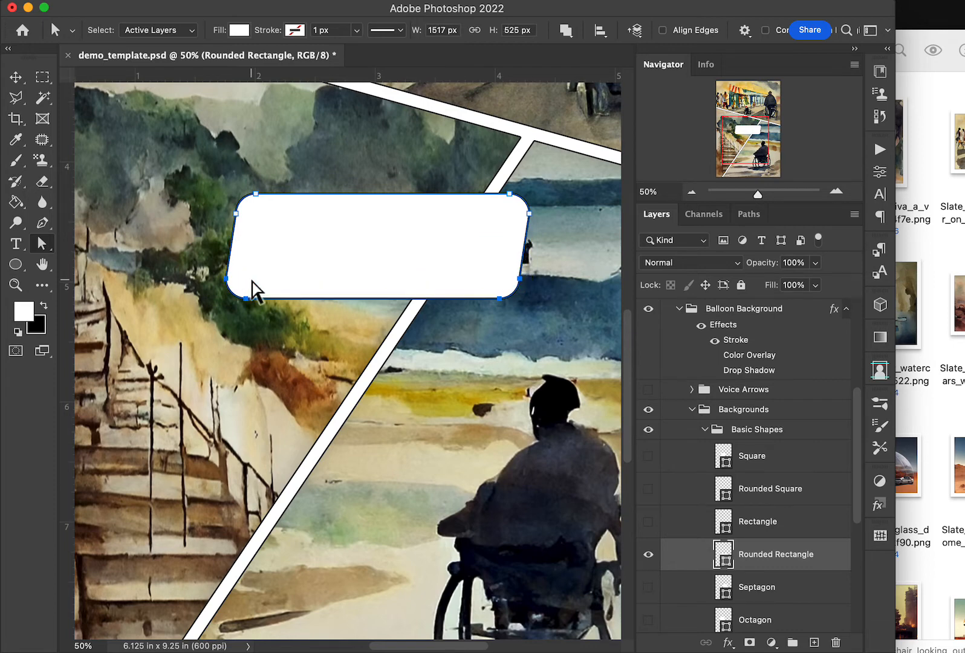
pyautogui.hotkey('shift', 'Left')
pyautogui.hotkey('shift', 'Left')
pyautogui.hotkey('shift', 'Left')
pyautogui.hotkey('shift', 'Right')
pyautogui.hotkey('shift', 'Right')
pyautogui.hotkey('shift', 'Right')
pyautogui.hotkey('shift', 'Right')
pyautogui.hotkey('shift', 'Right')
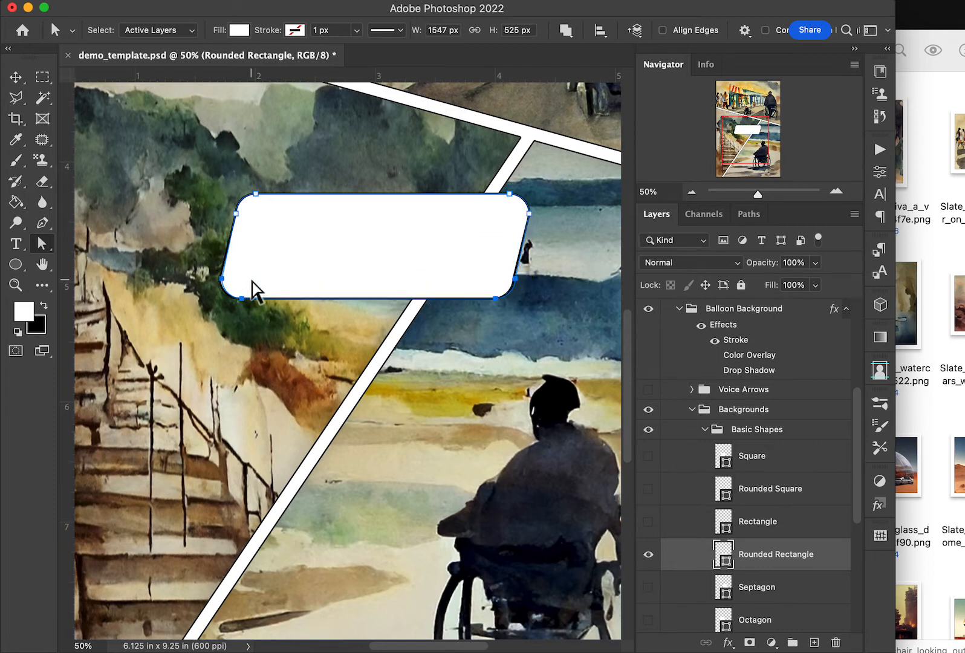
pyautogui.hotkey('shift', 'Right')
pyautogui.hotkey('shift', 'Right')
pyautogui.hotkey('shift', 'Right')
pyautogui.hotkey('shift', 'Right')
pyautogui.hotkey('shift', 'Right')
pyautogui.hotkey('shift', 'Right')
pyautogui.hotkey('shift', 'Right')
pyautogui.hotkey('shift', 'Right')
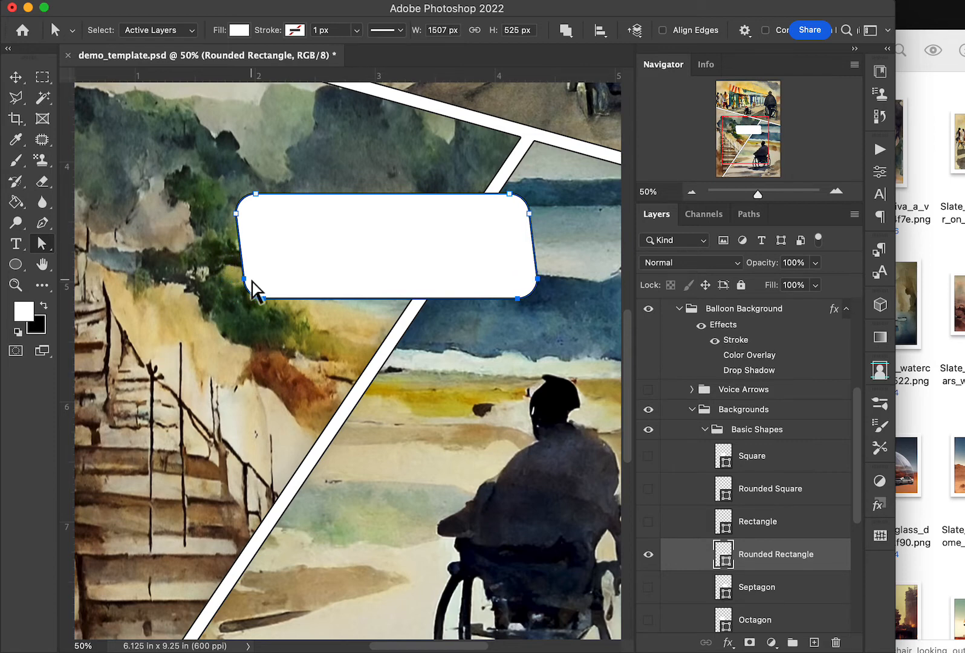
# Step: Hide the Rounded Rectangle and preview the Septagon, Octagon, Hexagon and Banner shapes one at a time
pyautogui.click(649, 557)
pyautogui.scroll(-3, 756, 545)
pyautogui.click(649, 501)
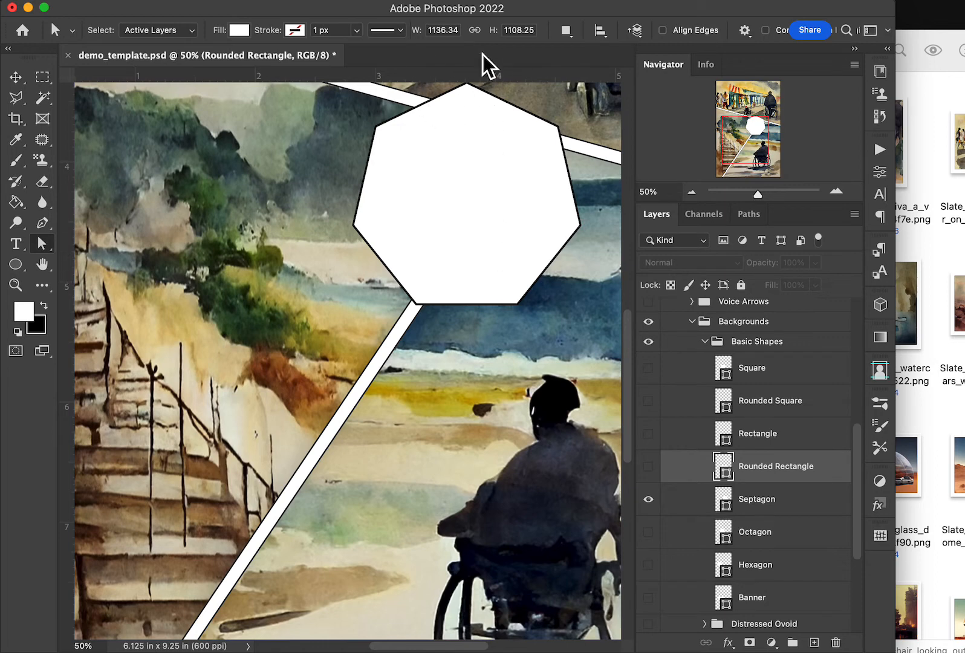
pyautogui.click(649, 499)
pyautogui.click(649, 532)
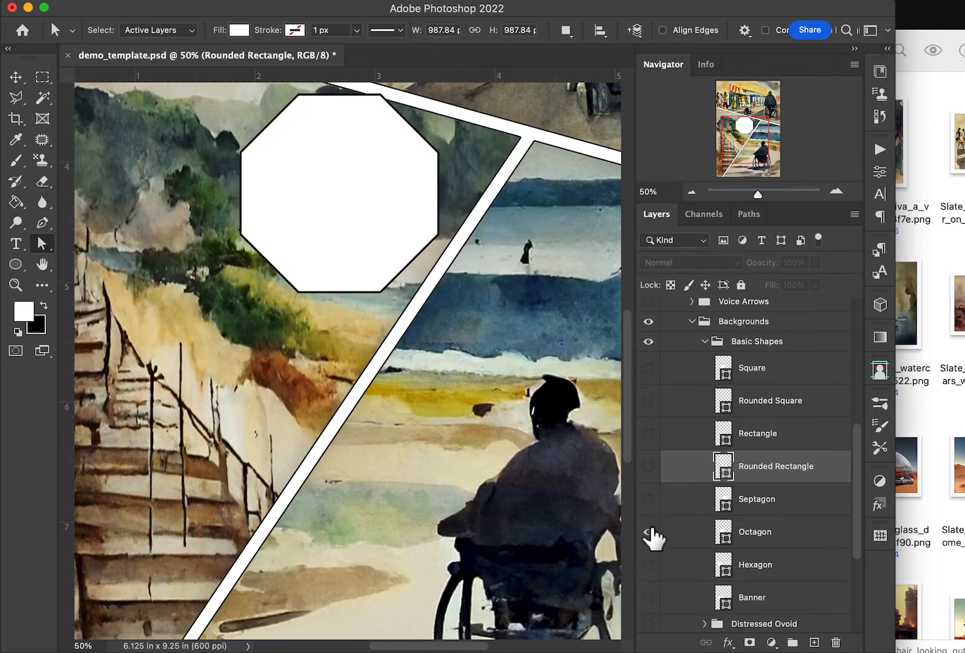
pyautogui.click(648, 532)
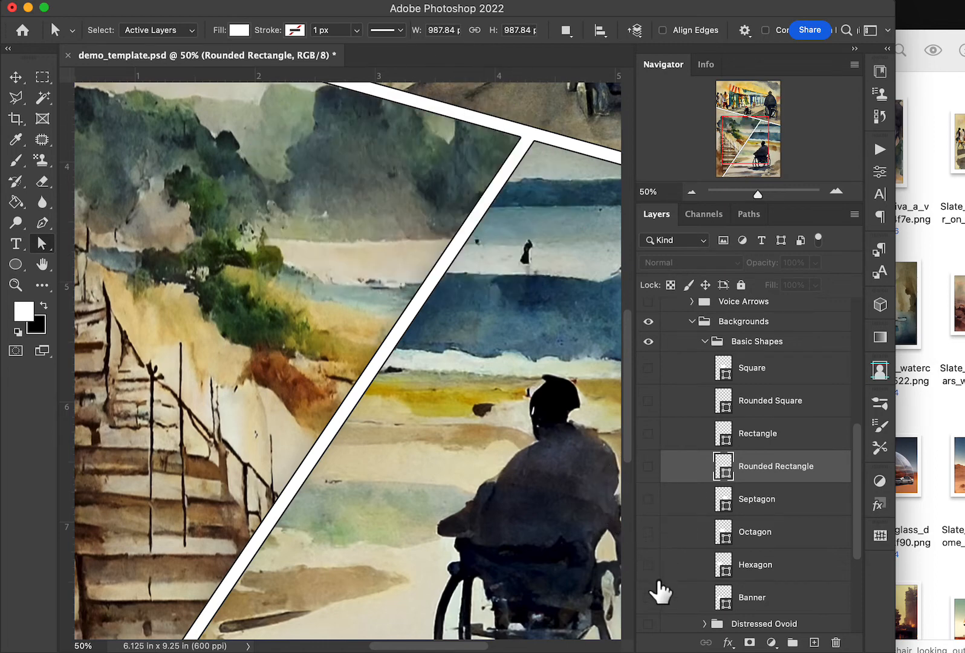
pyautogui.click(648, 565)
pyautogui.click(648, 566)
pyautogui.click(649, 598)
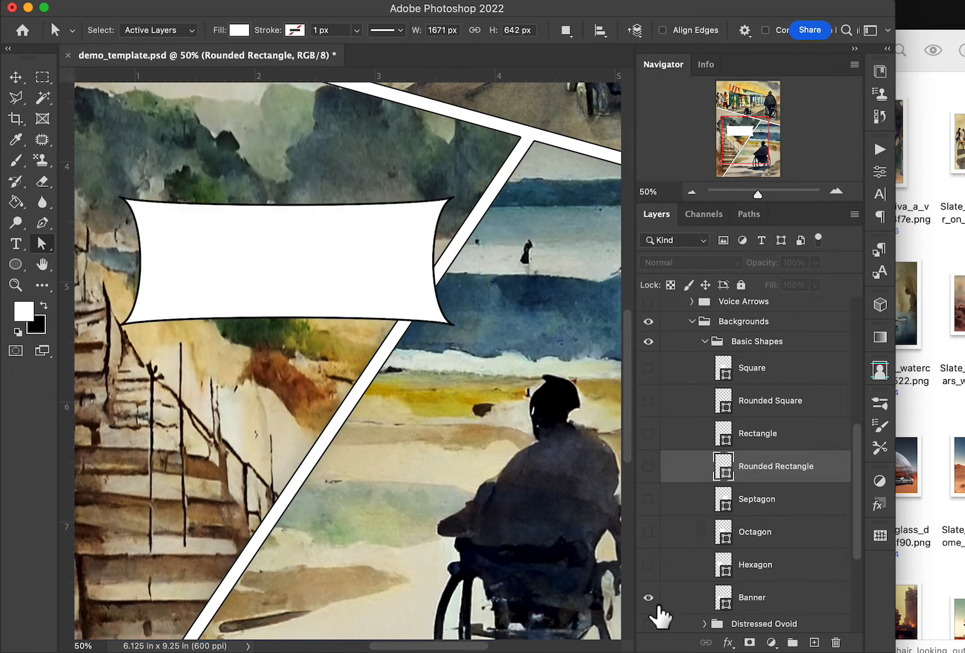
pyautogui.click(657, 608)
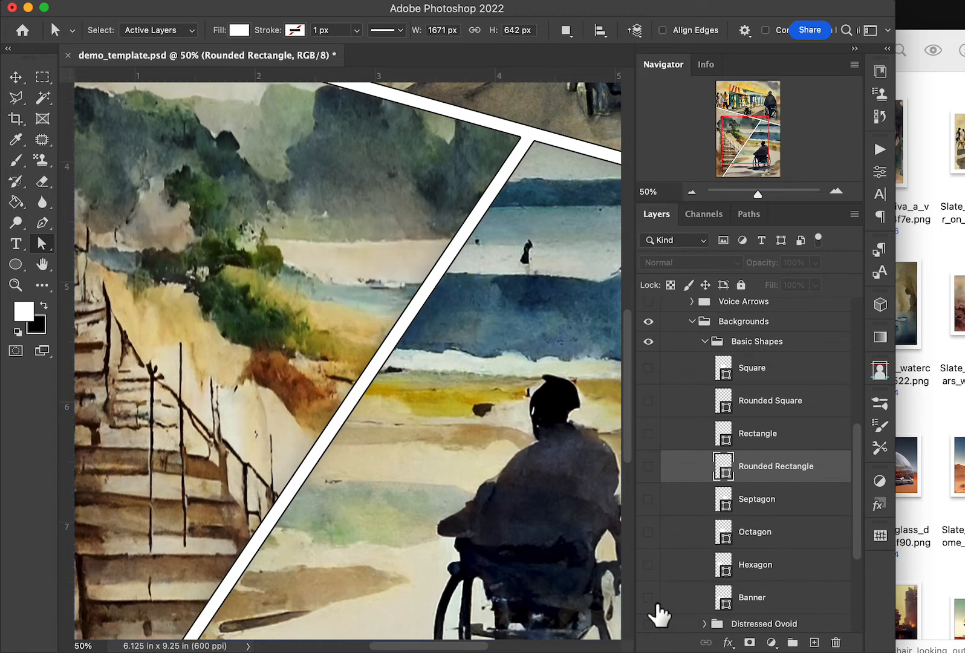
# Step: Show the Round Ovoid background group behind the balloon text in the upper comic panel
pyautogui.scroll(2, 685, 431)
pyautogui.scroll(1, 683, 431)
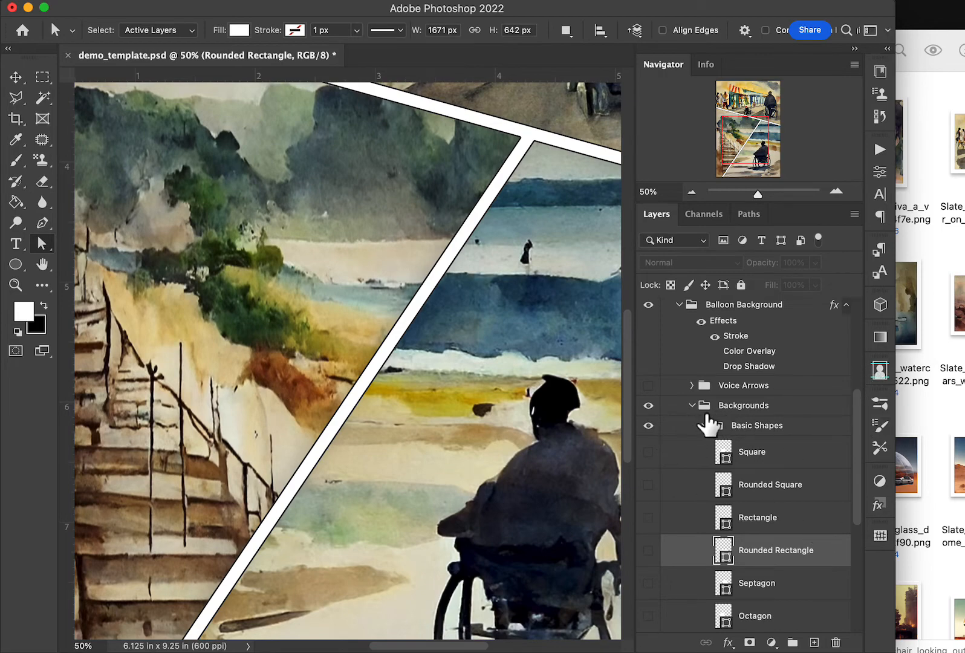
pyautogui.click(693, 192)
pyautogui.click(692, 193)
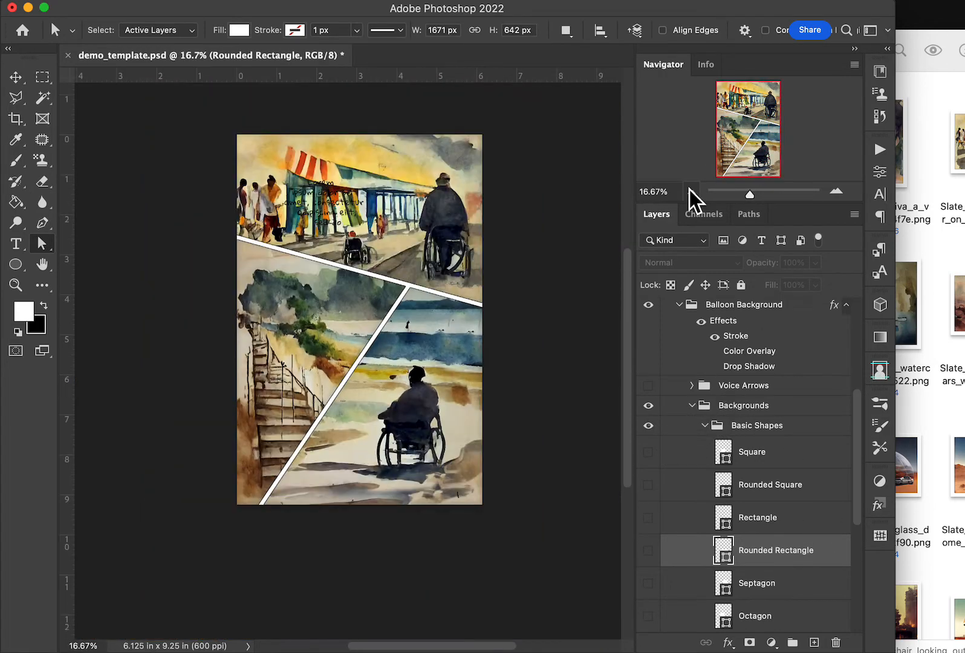
pyautogui.scroll(-5, 750, 514)
pyautogui.scroll(-2, 750, 514)
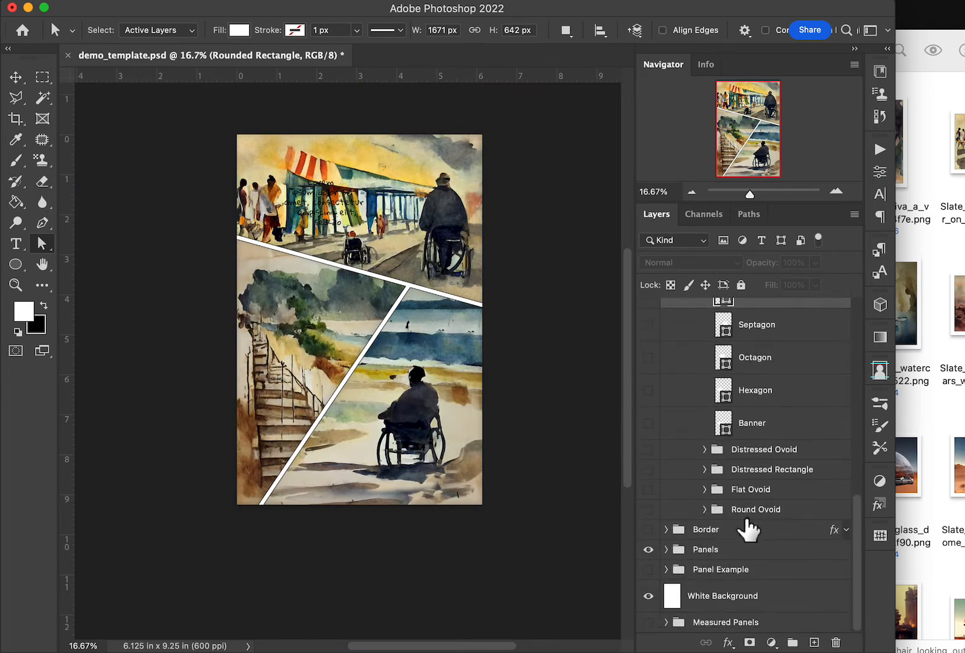
pyautogui.click(648, 509)
# Step: Collapse the Backgrounds group, and expand and show the Voice Arrows group to add a tail to the balloon
pyautogui.scroll(10, 765, 409)
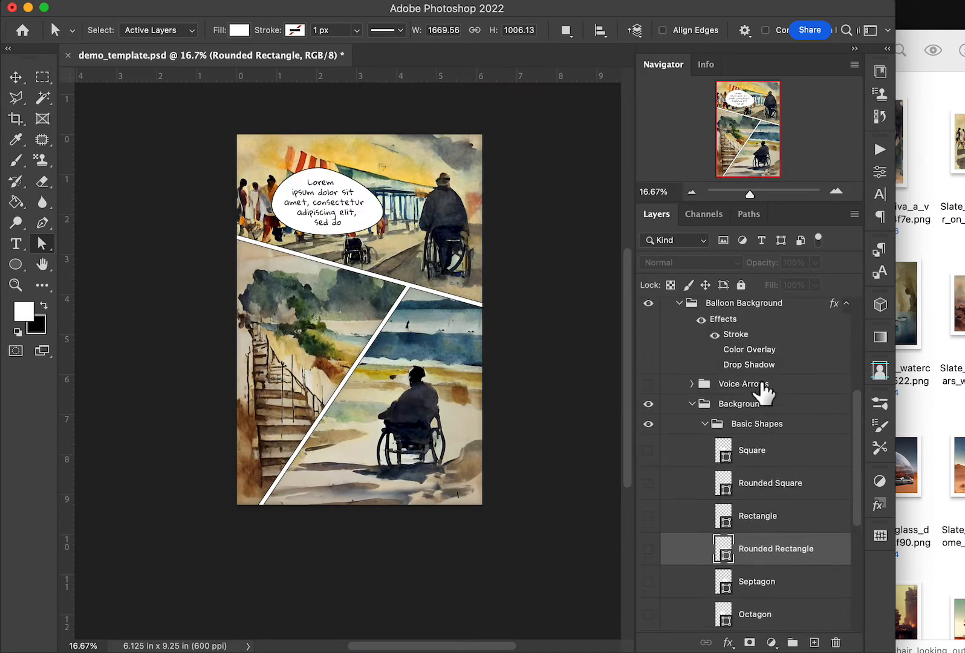
pyautogui.click(693, 404)
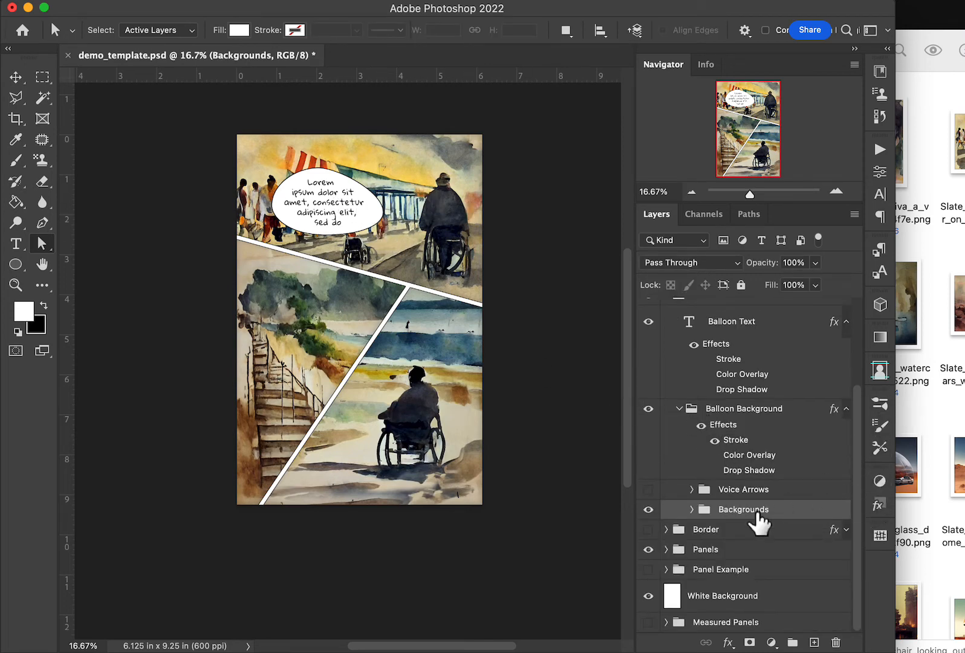
pyautogui.click(692, 490)
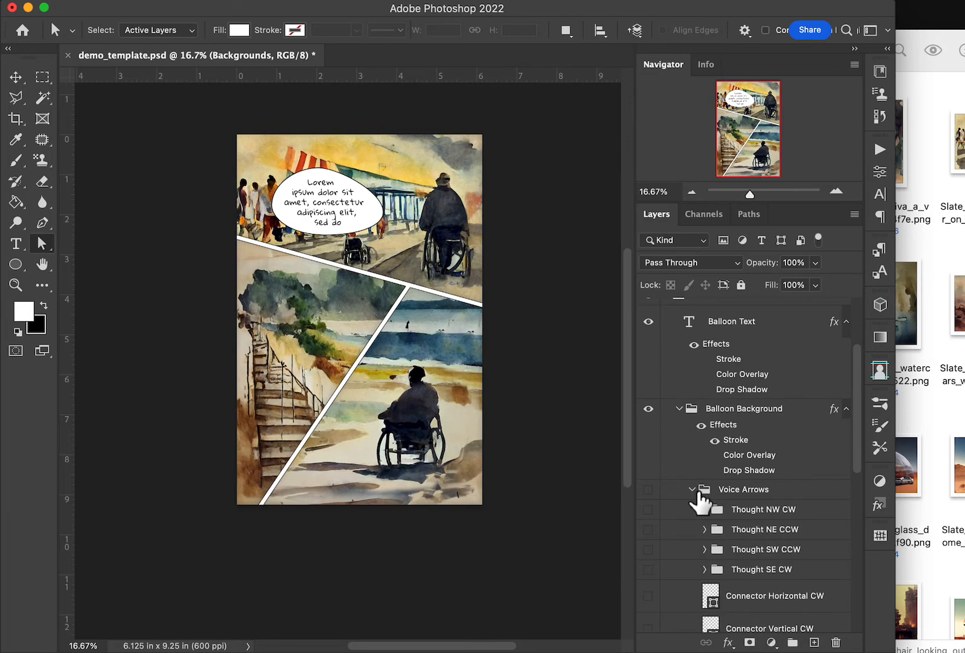
pyautogui.click(649, 490)
pyautogui.moveTo(861, 402); pyautogui.dragTo(865, 470)
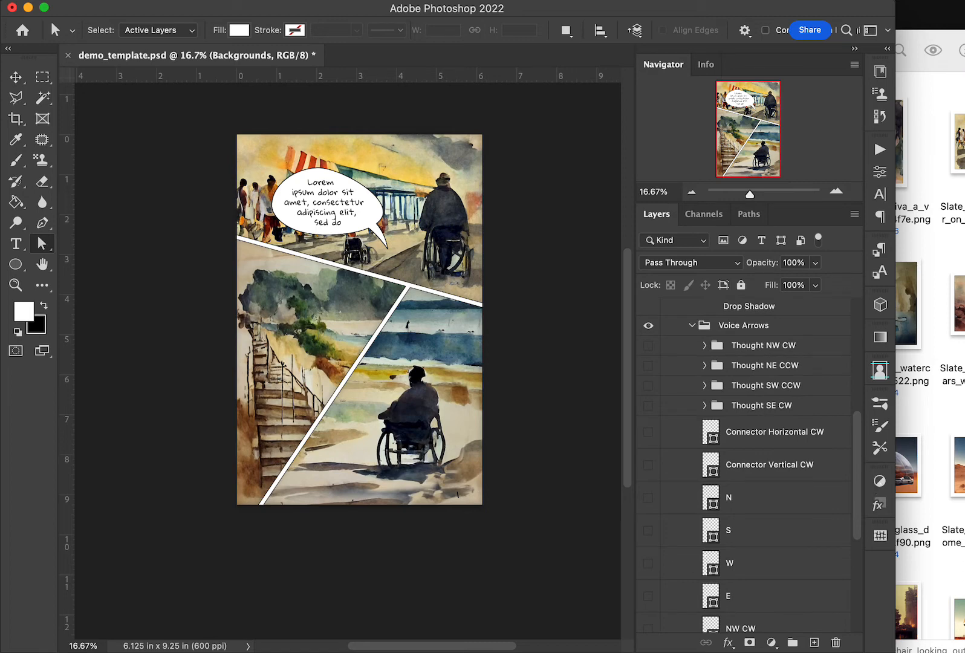
pyautogui.scroll(-5, 810, 470)
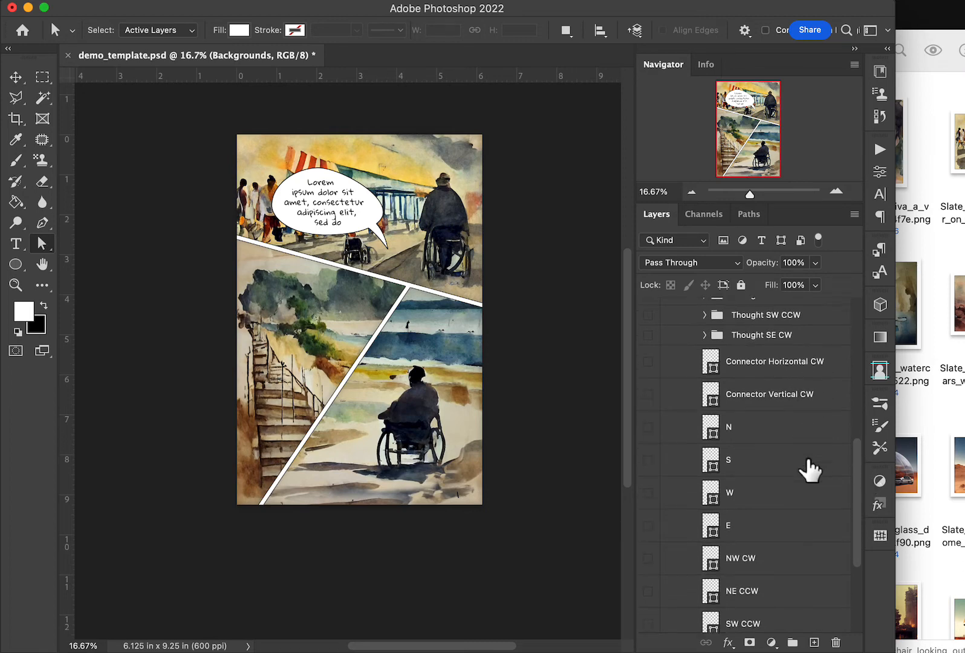
# Step: Preview the Thought NW CW bubble trail, and show the Thought SW CCW trail in its place
pyautogui.scroll(5, 810, 470)
pyautogui.scroll(3, 804, 460)
pyautogui.click(649, 383)
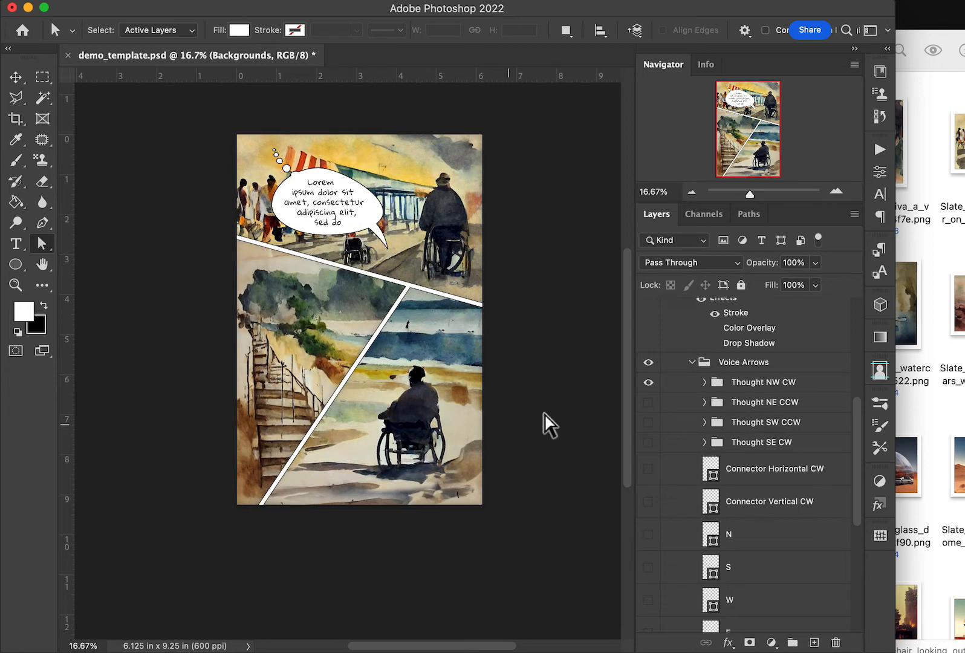
pyautogui.click(648, 382)
pyautogui.click(649, 422)
# Step: Try moving bubble 1 of the Thought SW CCW trail away from the balloon into the lower panel
pyautogui.click(705, 422)
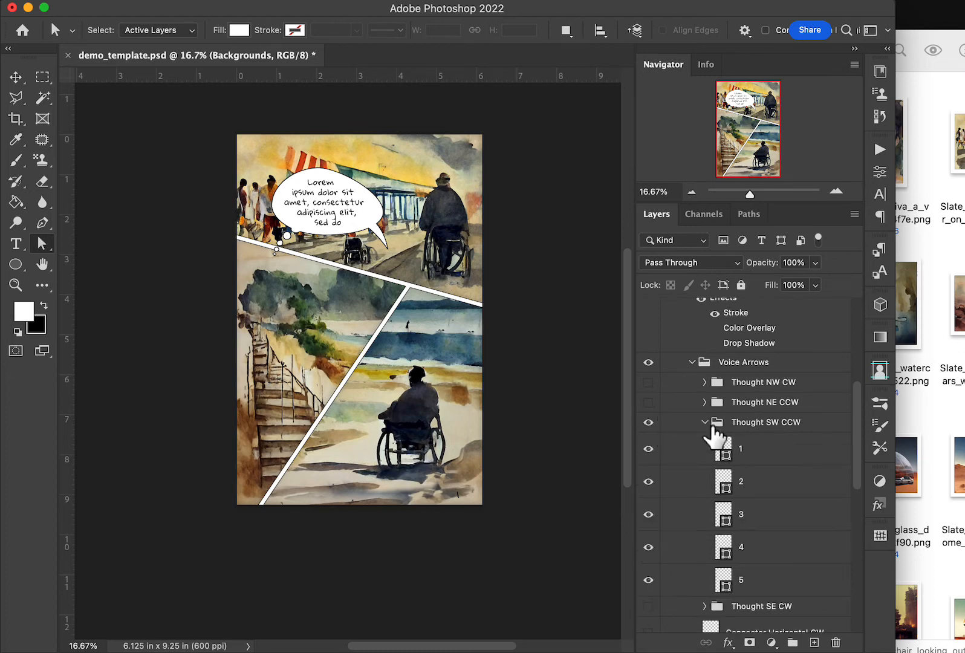
pyautogui.click(732, 464)
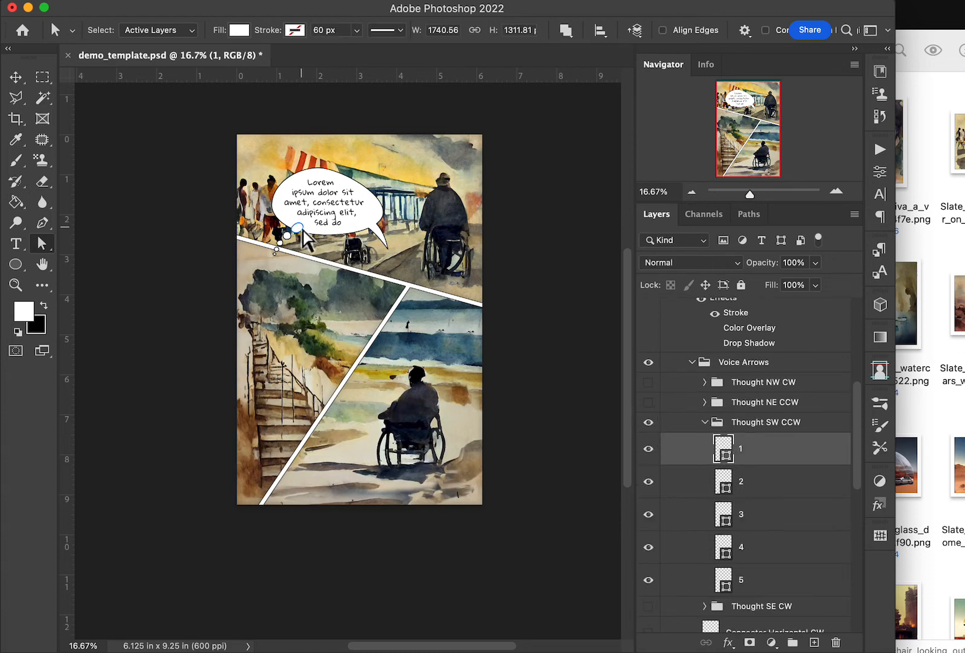
pyautogui.moveTo(299, 230); pyautogui.dragTo(344, 291)
pyautogui.press('super+z')
pyautogui.click(16, 80)
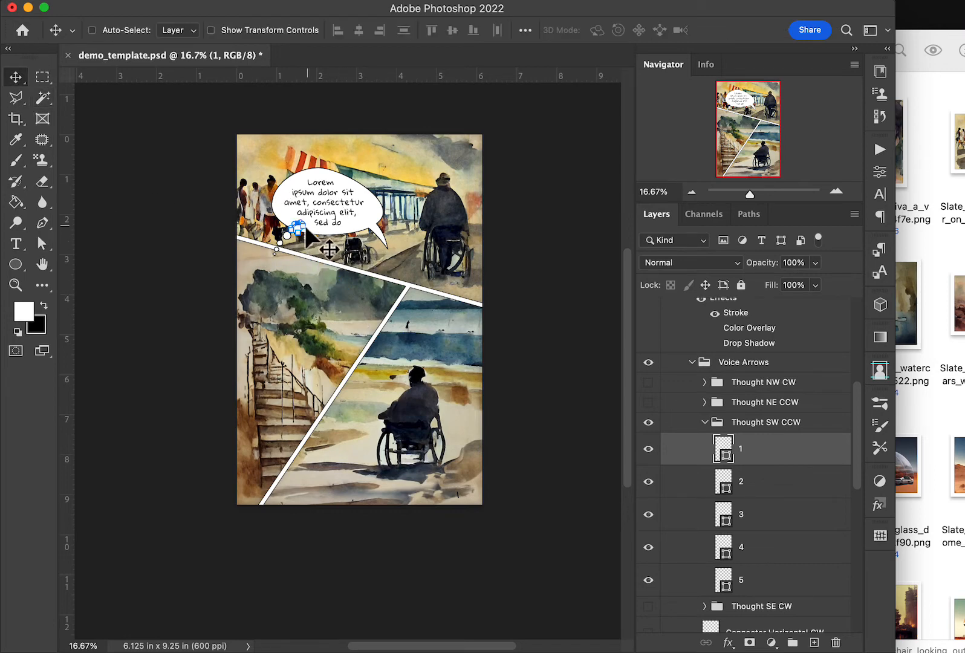
pyautogui.moveTo(298, 225); pyautogui.dragTo(315, 263)
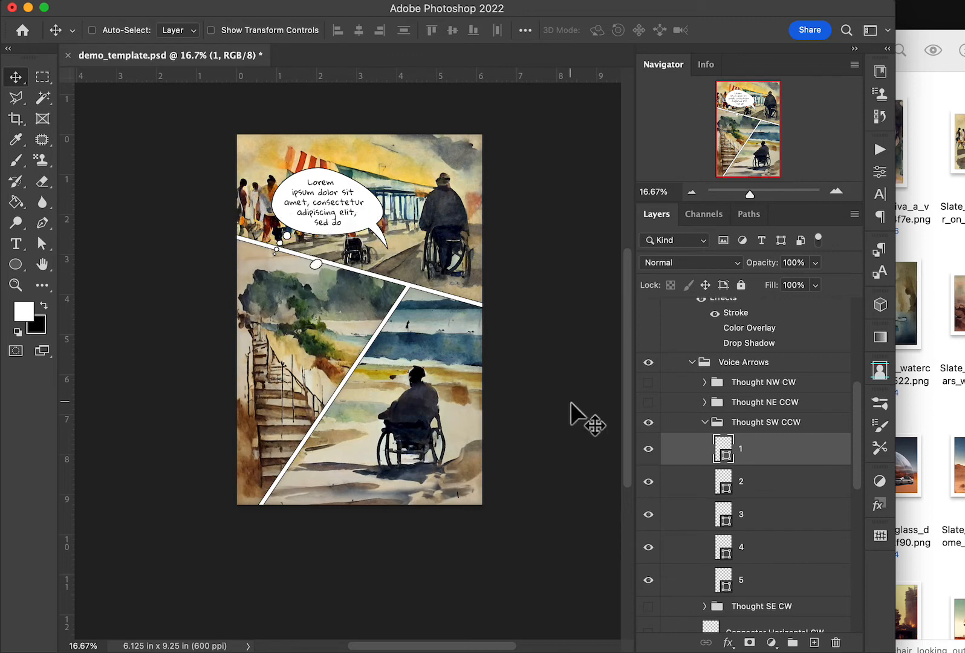
# Step: Transform the whole Thought SW CCW trail, rotating it -8.85° and scaling it to 153.52%, and collapse its group
pyautogui.click(729, 423)
pyautogui.press('super+t')
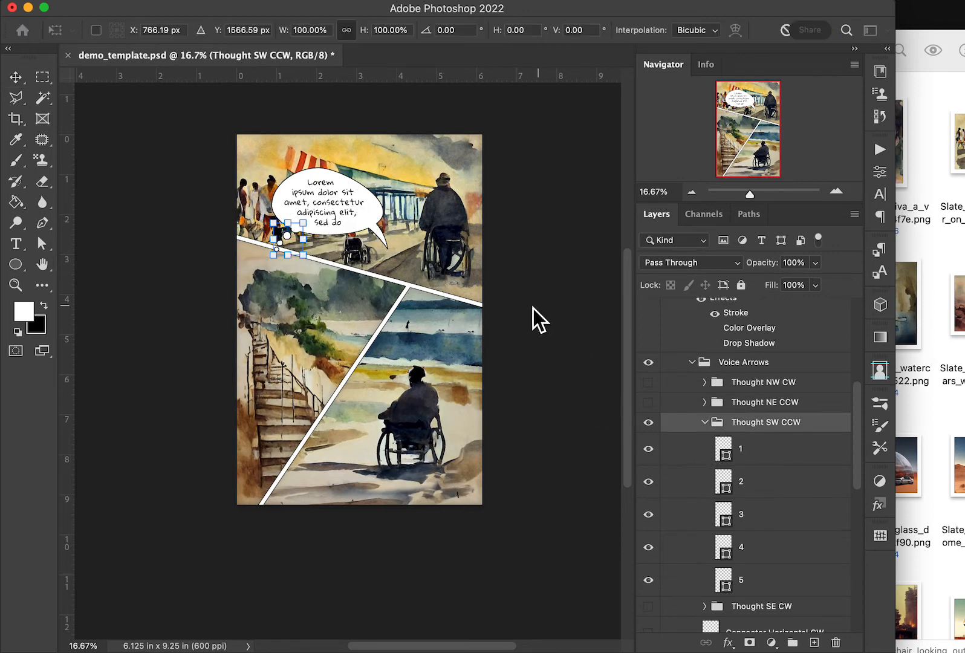
pyautogui.moveTo(325, 216); pyautogui.dragTo(352, 180)
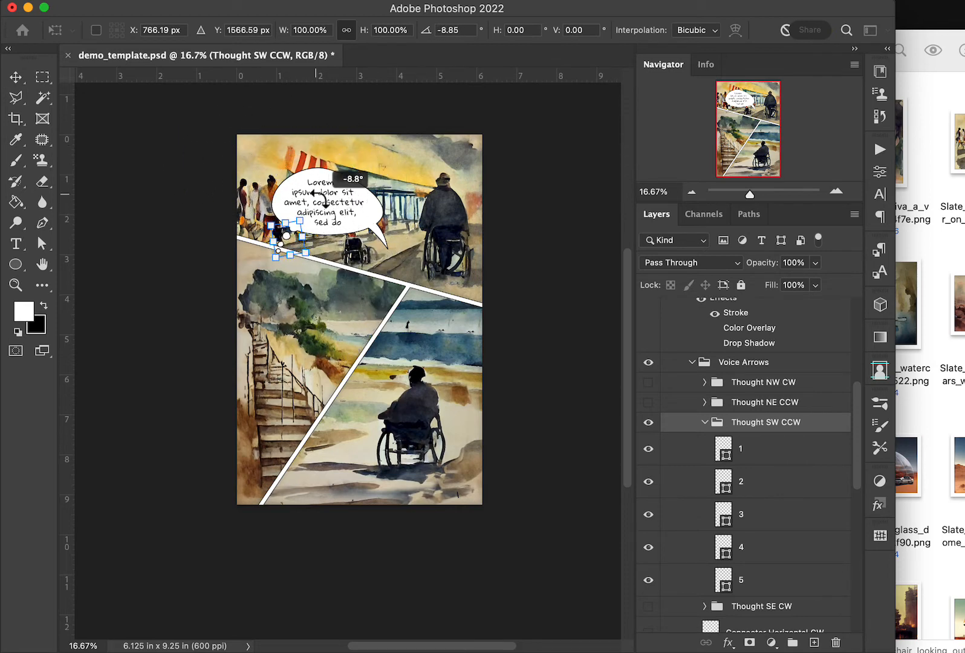
pyautogui.moveTo(285, 268); pyautogui.dragTo(266, 284)
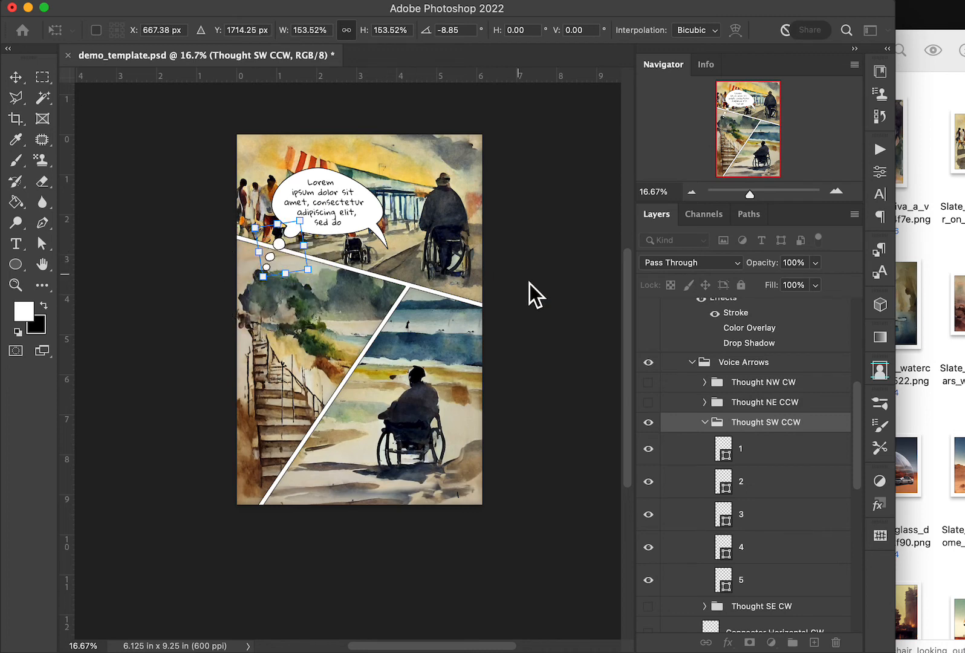
pyautogui.press('Return')
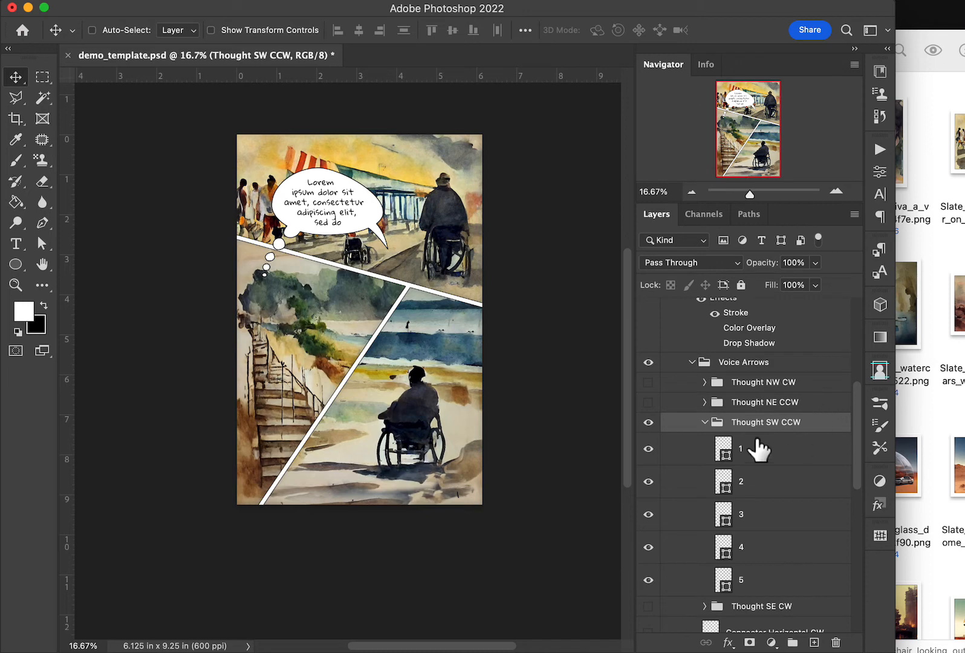
pyautogui.click(712, 424)
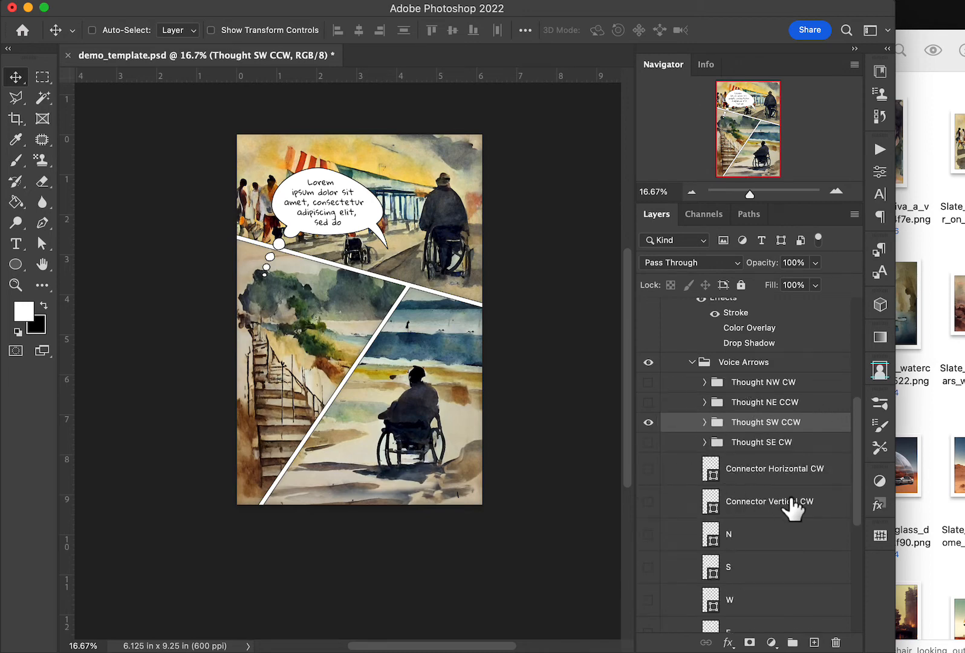
pyautogui.scroll(-2, 789, 508)
pyautogui.click(649, 411)
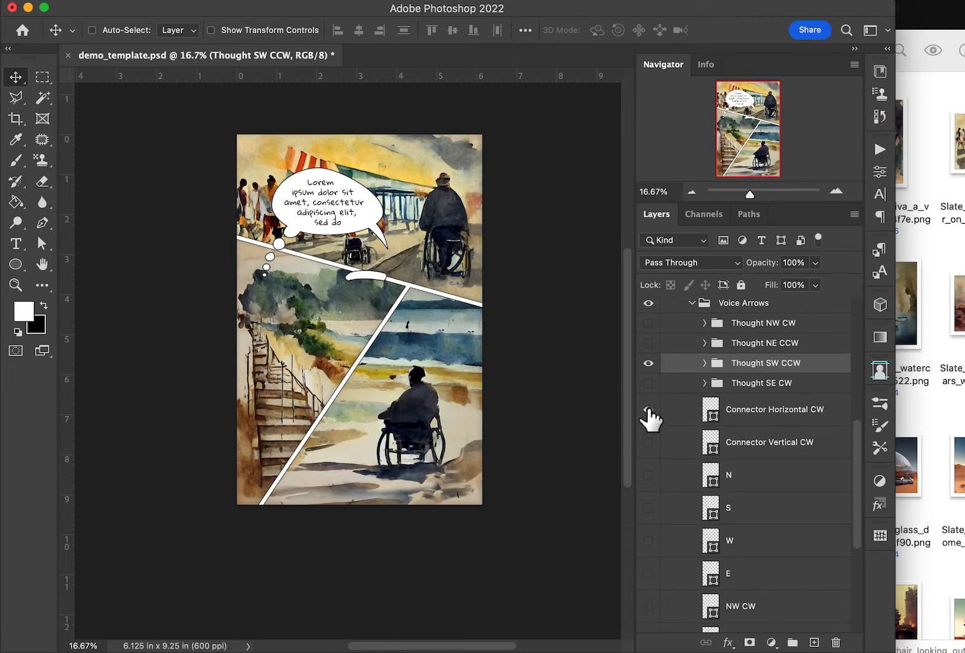
pyautogui.rightClick(370, 275)
pyautogui.click(373, 249)
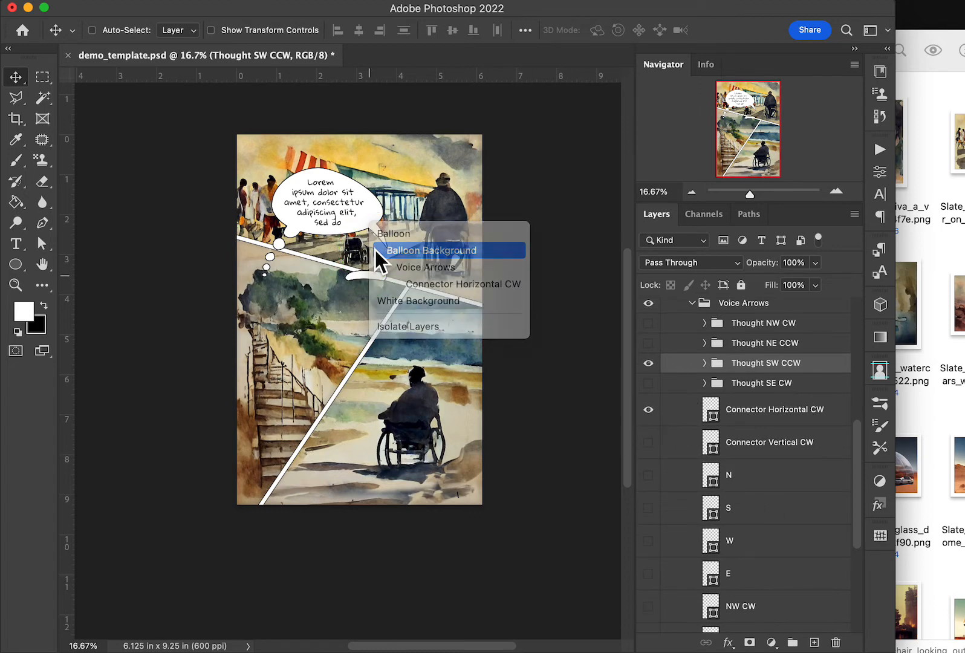
pyautogui.press('super+z')
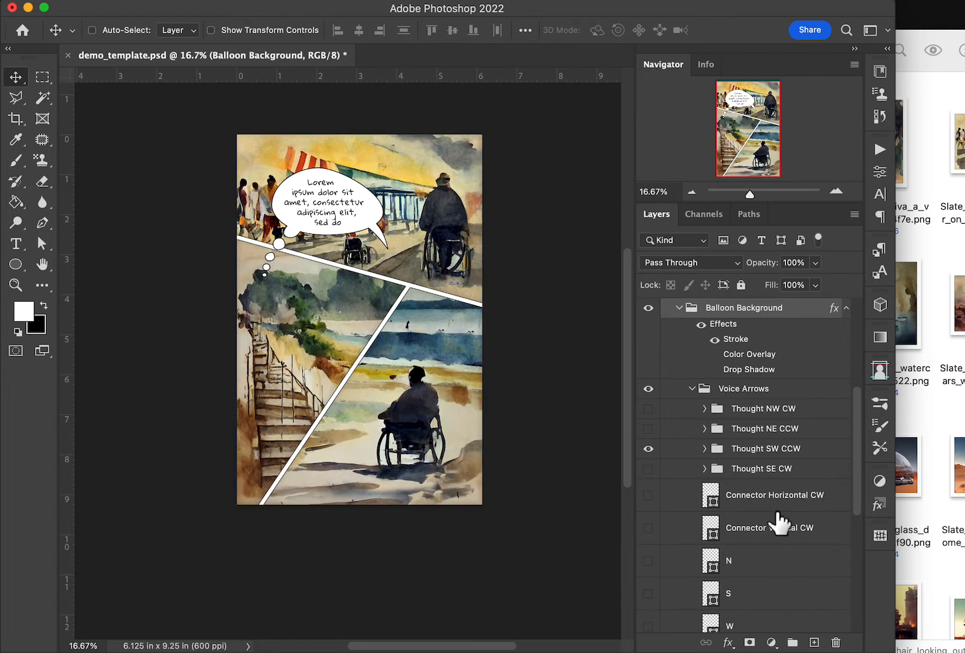
# Step: Show the Connector Horizontal CW shape and move it against the right edge of the balloon in the upper panel
pyautogui.scroll(-2, 756, 514)
pyautogui.click(649, 445)
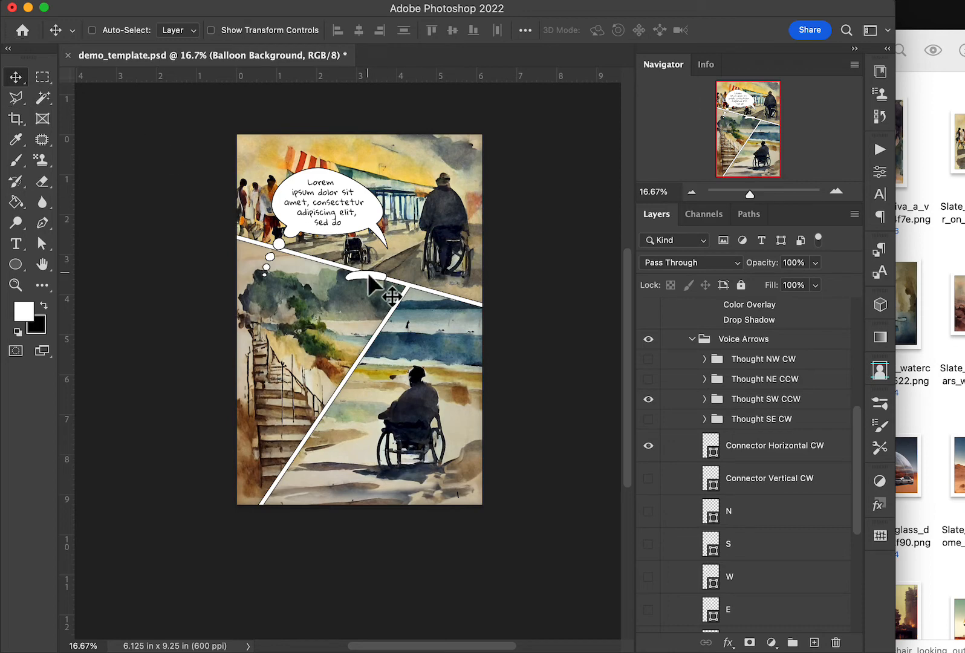
pyautogui.moveTo(367, 274)
pyautogui.mouseDown()
pyautogui.moveTo(406, 187)
pyautogui.moveTo(361, 333)
pyautogui.moveTo(414, 341)
pyautogui.moveTo(367, 274)
pyautogui.mouseUp()
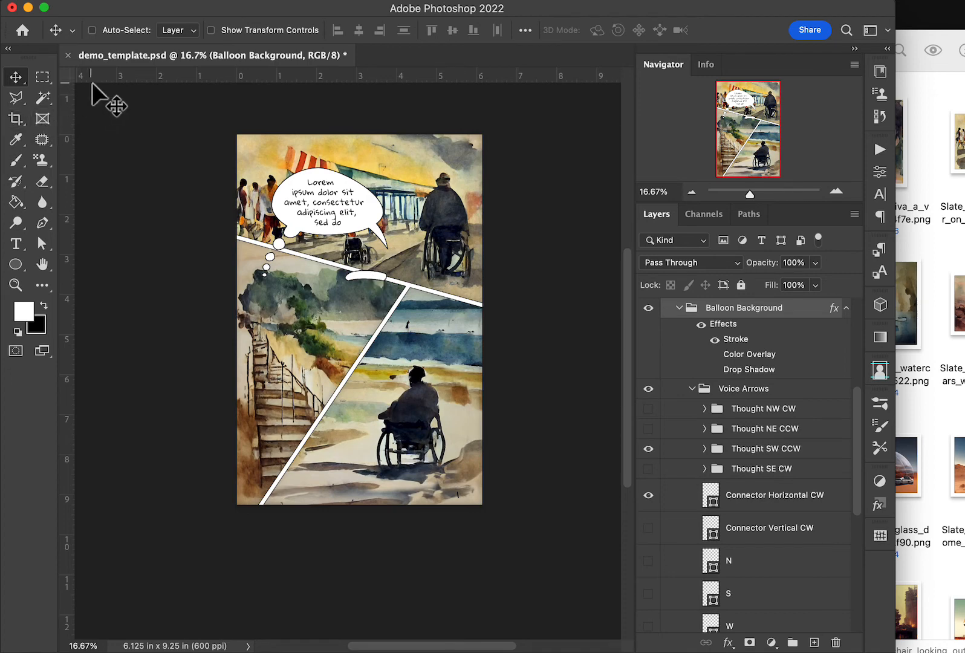
pyautogui.click(747, 507)
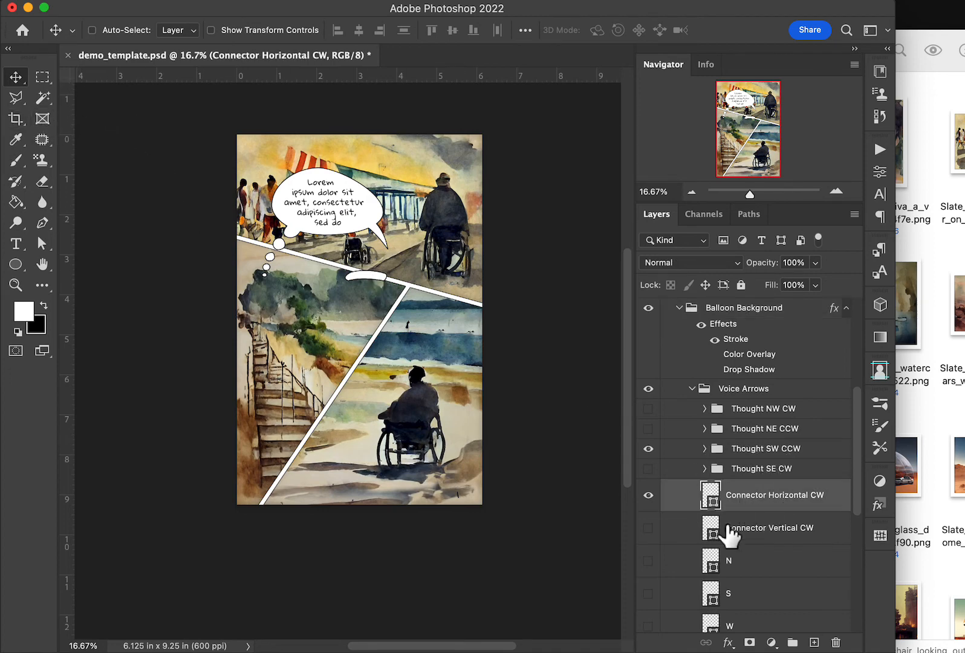
pyautogui.moveTo(382, 275); pyautogui.dragTo(410, 205)
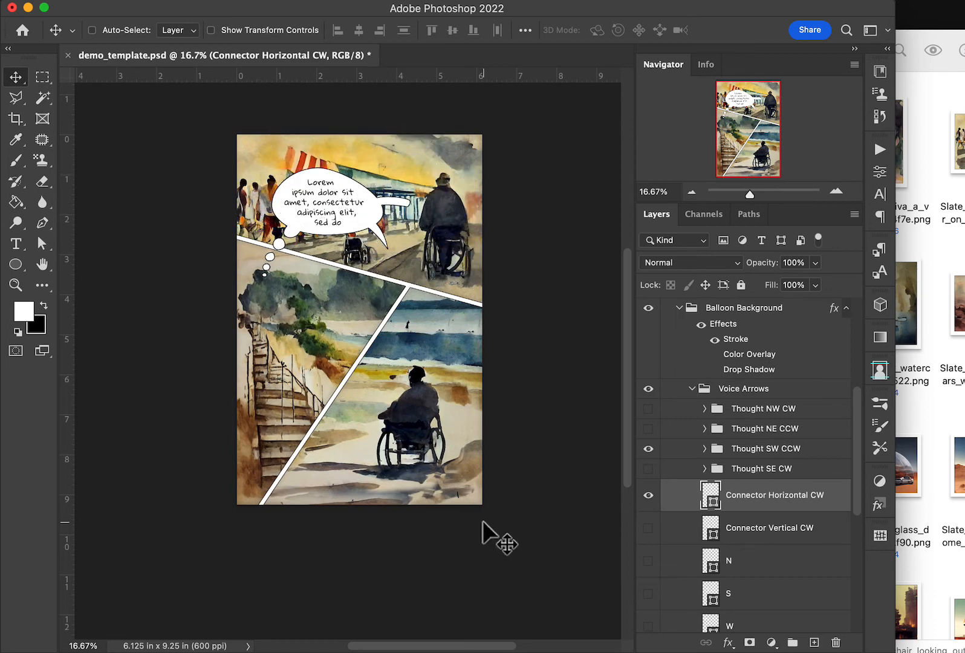
# Step: Show the Style 2 shape of the Round Ovoid backgrounds and place it at the connector's free end as a second balloon
pyautogui.scroll(-10, 757, 558)
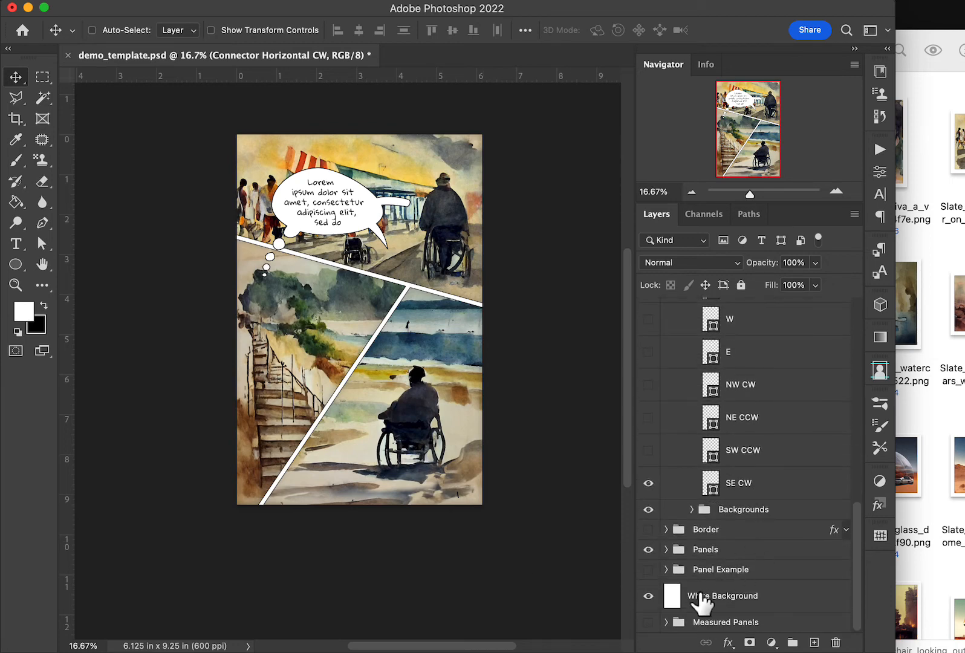
pyautogui.click(692, 509)
pyautogui.scroll(-8, 748, 535)
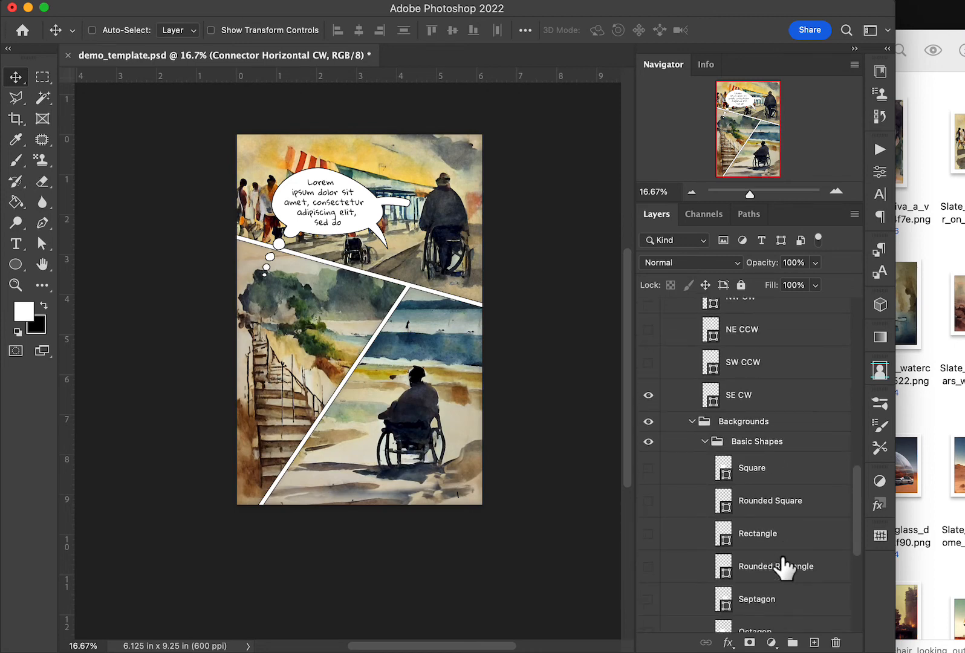
pyautogui.scroll(-1, 794, 623)
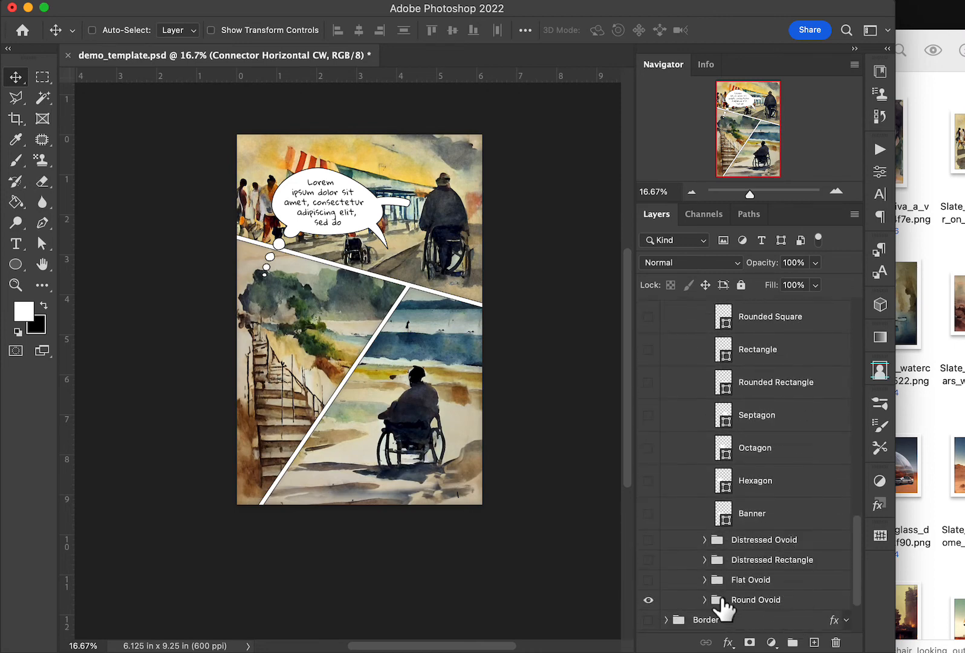
pyautogui.click(705, 599)
pyautogui.scroll(-2, 750, 597)
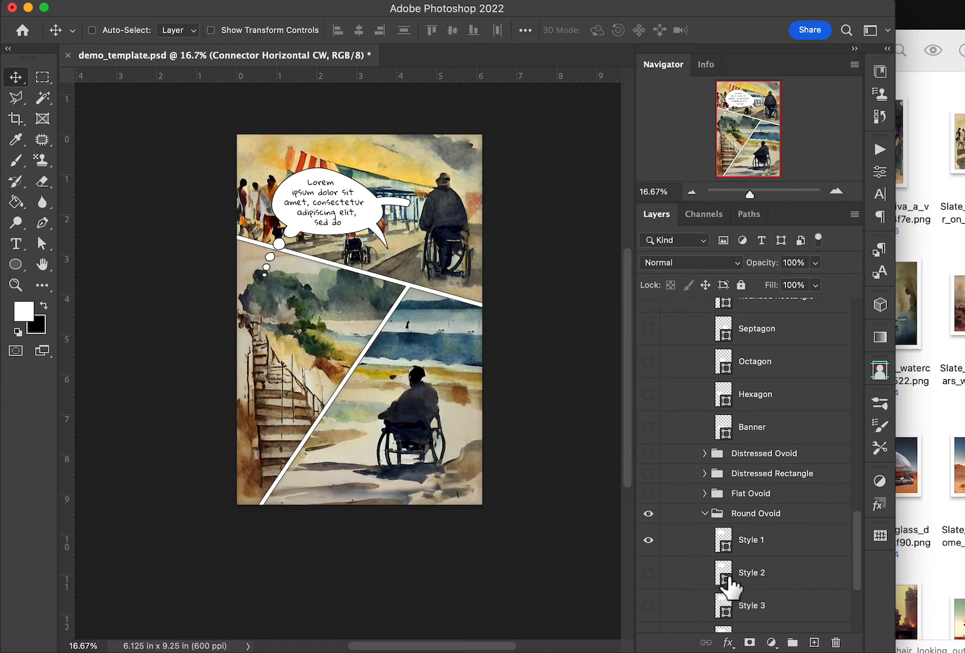
pyautogui.click(731, 579)
pyautogui.click(650, 576)
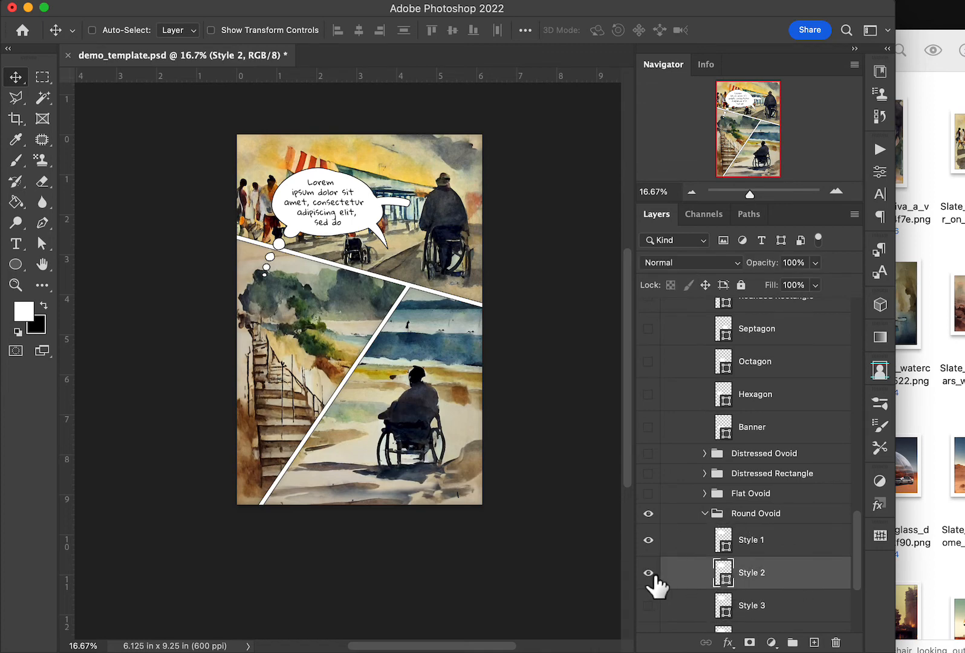
pyautogui.moveTo(387, 234); pyautogui.dragTo(464, 215)
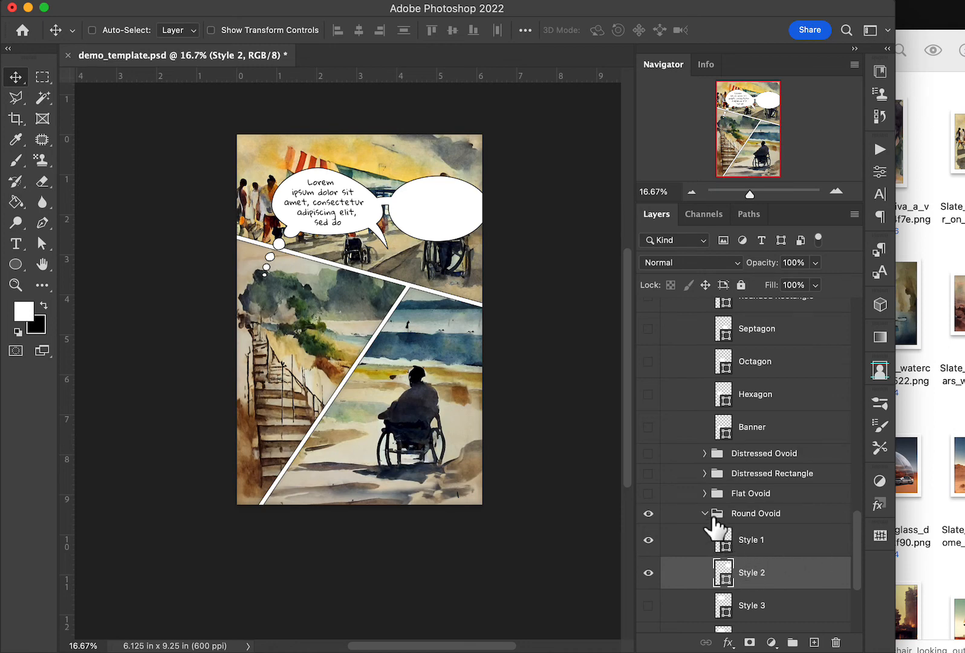
# Step: Hide the Style 2 ovoid and collapse the Round Ovoid and Backgrounds groups
pyautogui.click(649, 573)
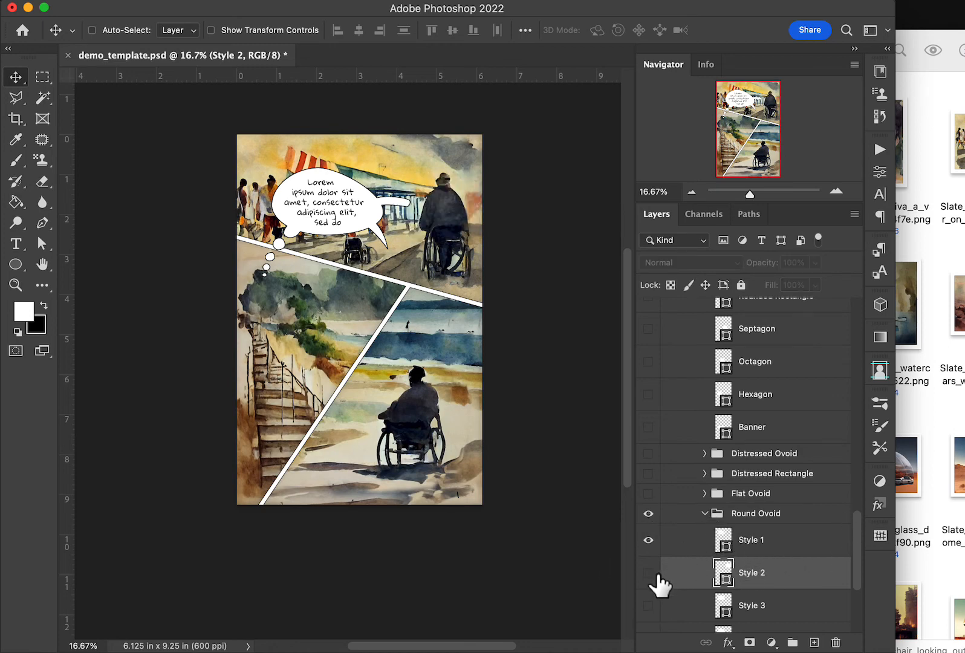
pyautogui.click(715, 513)
pyautogui.scroll(5, 809, 475)
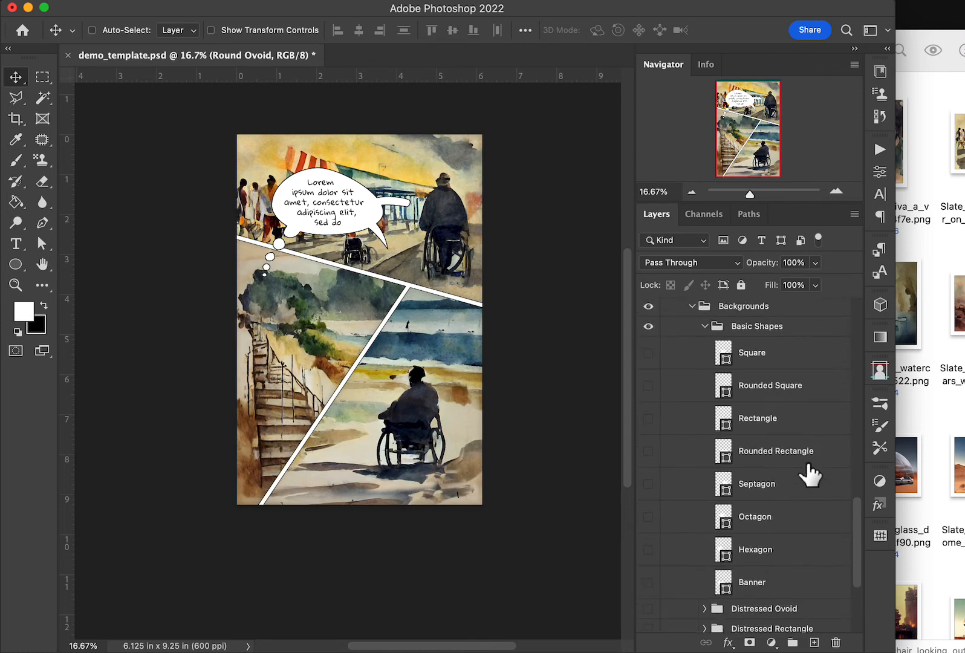
pyautogui.scroll(2, 809, 475)
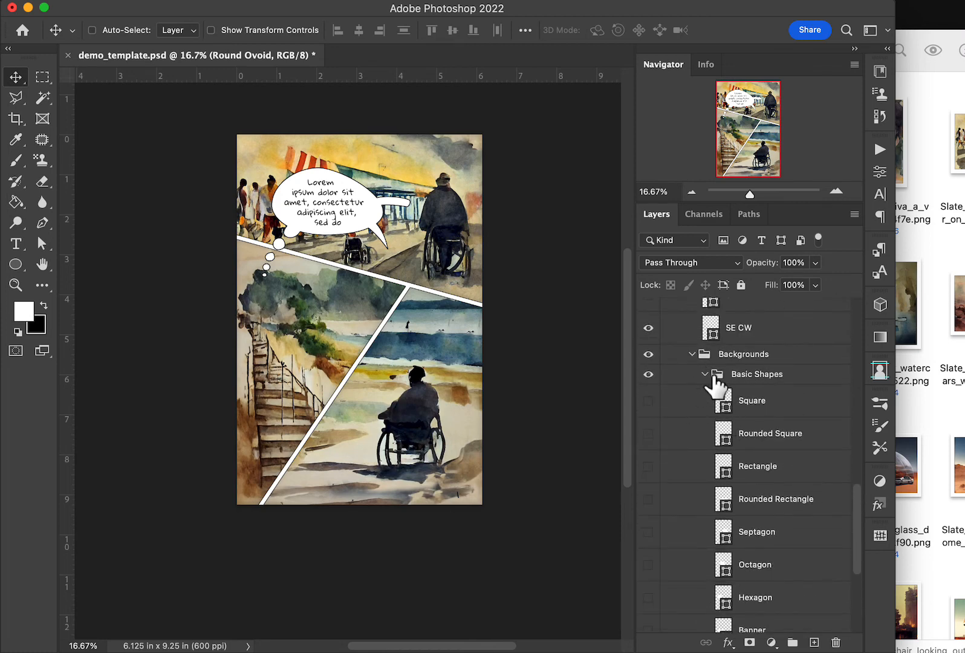
pyautogui.click(702, 357)
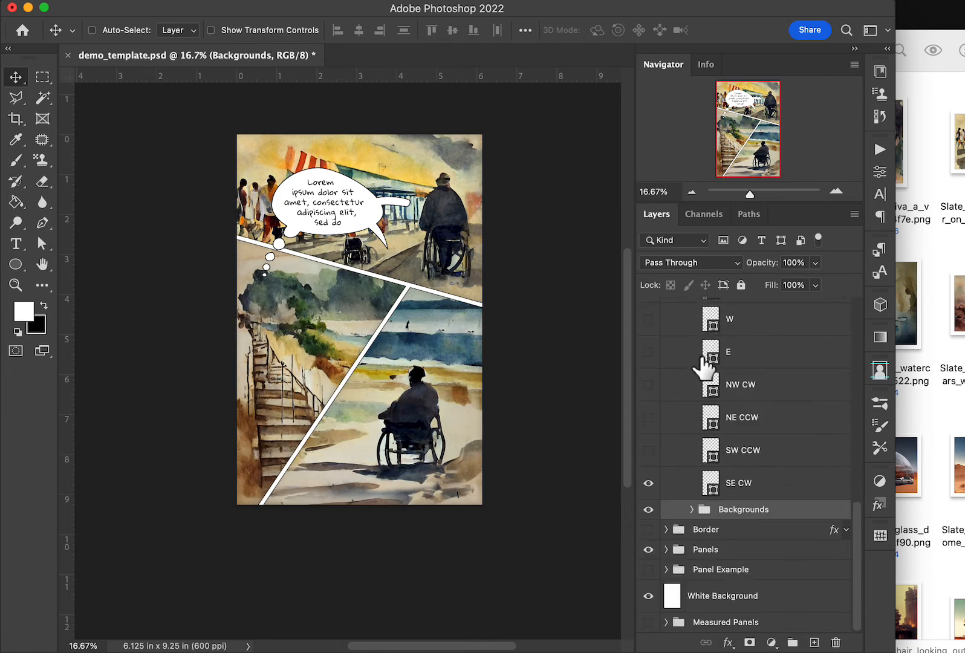
# Step: Show the NE CCW and W voice arrows on the balloon
pyautogui.click(775, 428)
pyautogui.click(656, 422)
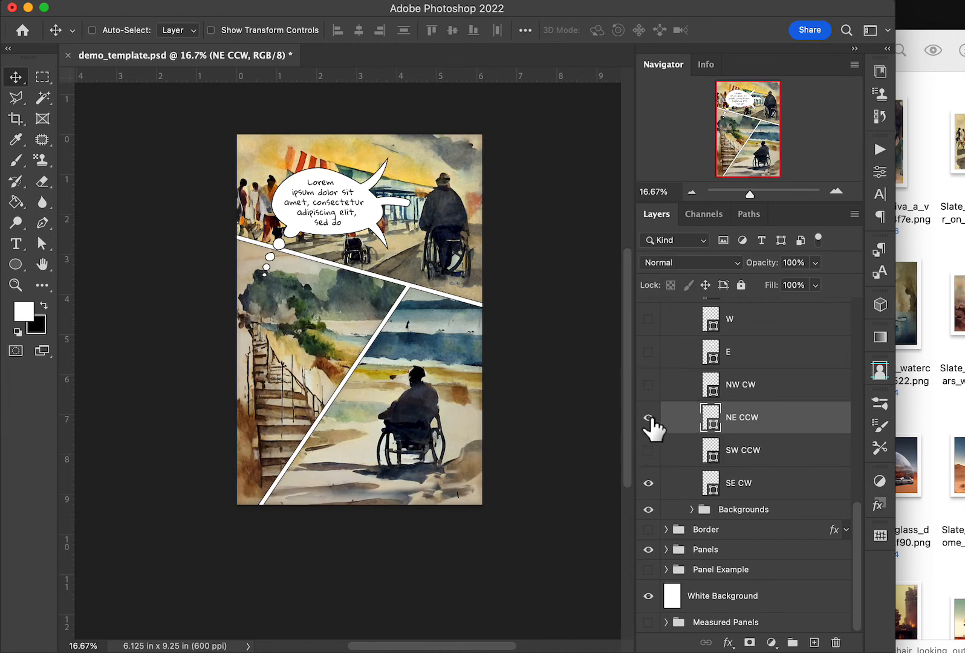
pyautogui.scroll(2, 782, 388)
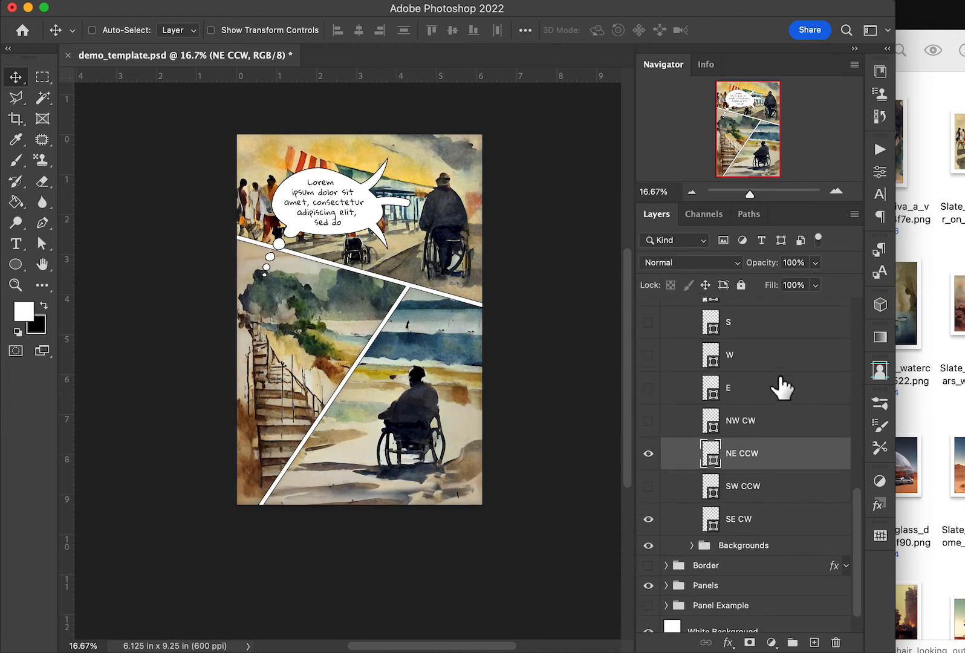
pyautogui.click(649, 388)
pyautogui.click(648, 355)
# Step: Zoom in to 33.33% on the balloon and examine the tip and base of the W arrow with the Path Selection tool
pyautogui.click(47, 246)
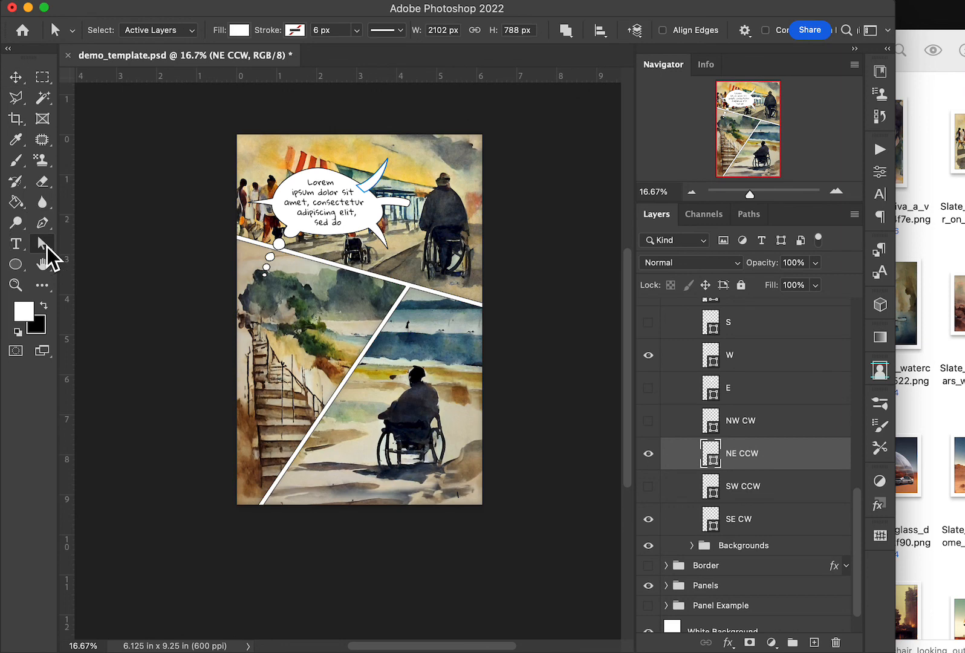
pyautogui.click(250, 201)
pyautogui.click(248, 202)
pyautogui.click(837, 192)
pyautogui.scroll(5, 312, 210)
pyautogui.hscroll(-3, 312, 210)
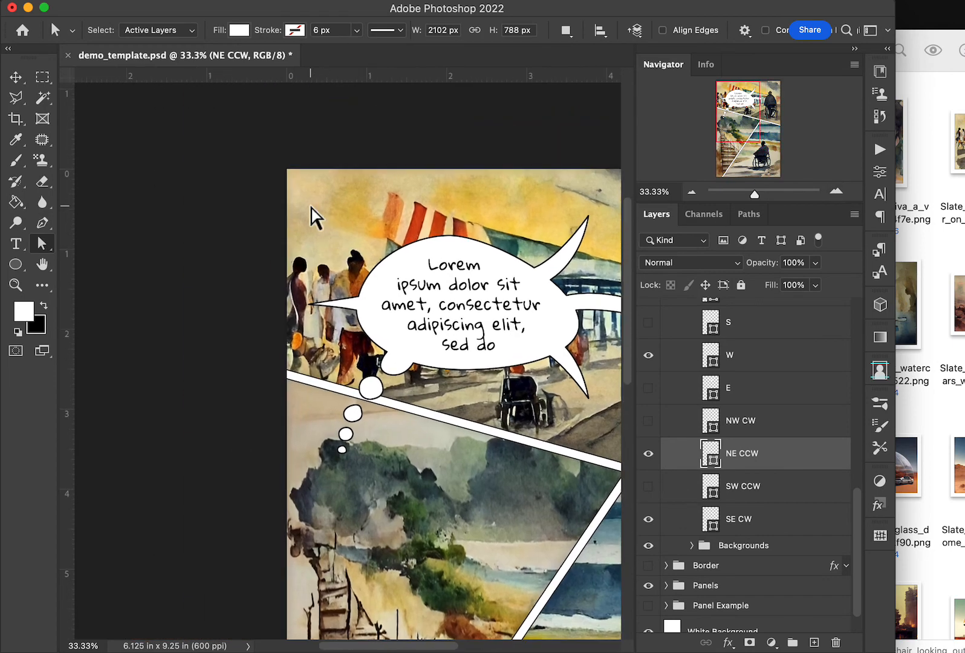
pyautogui.click(310, 305)
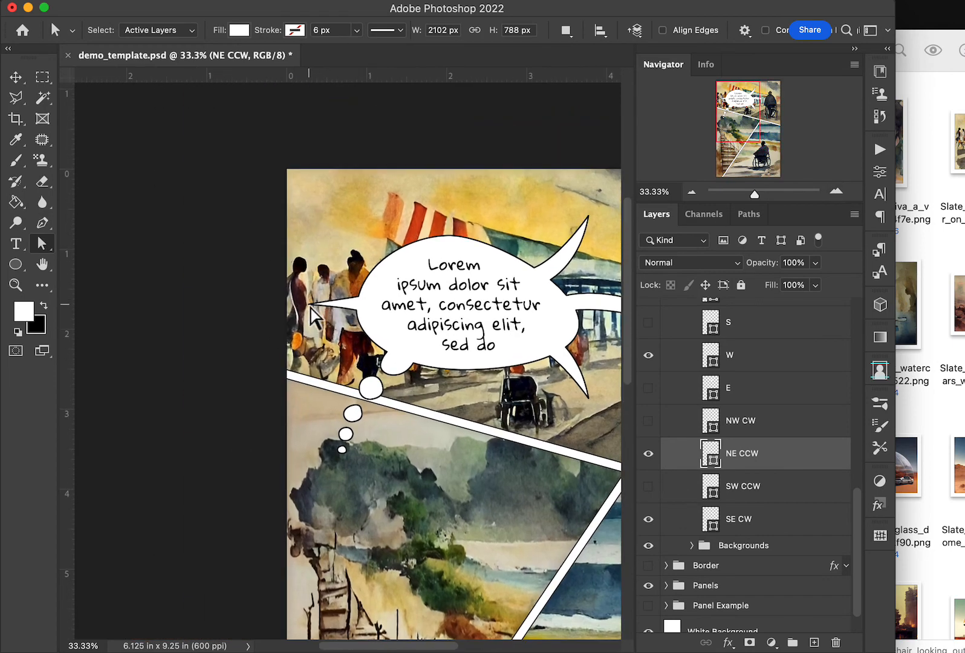
pyautogui.click(349, 307)
pyautogui.click(310, 305)
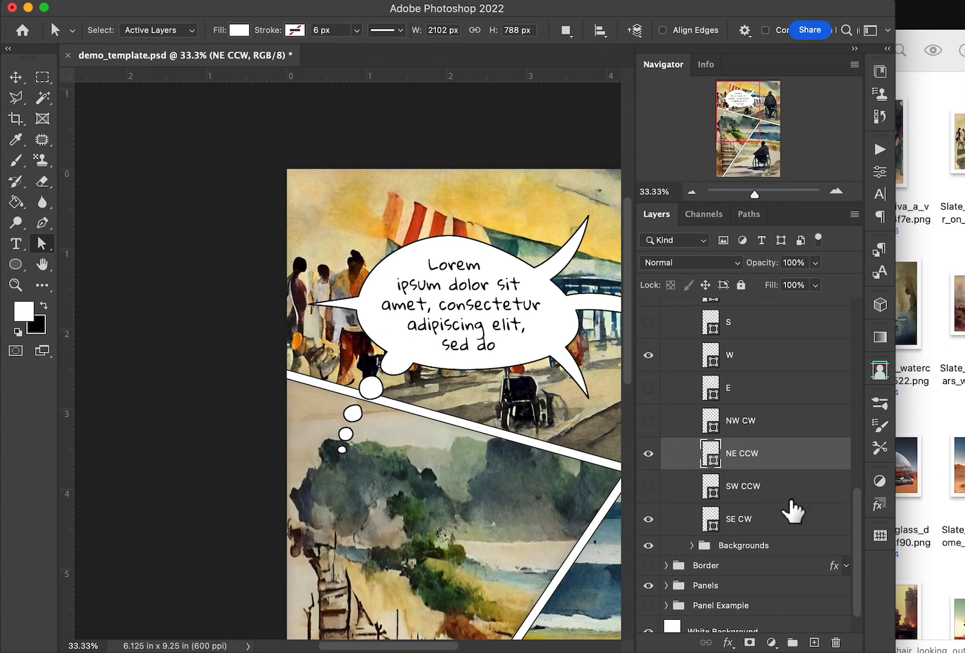
pyautogui.click(718, 428)
pyautogui.click(663, 461)
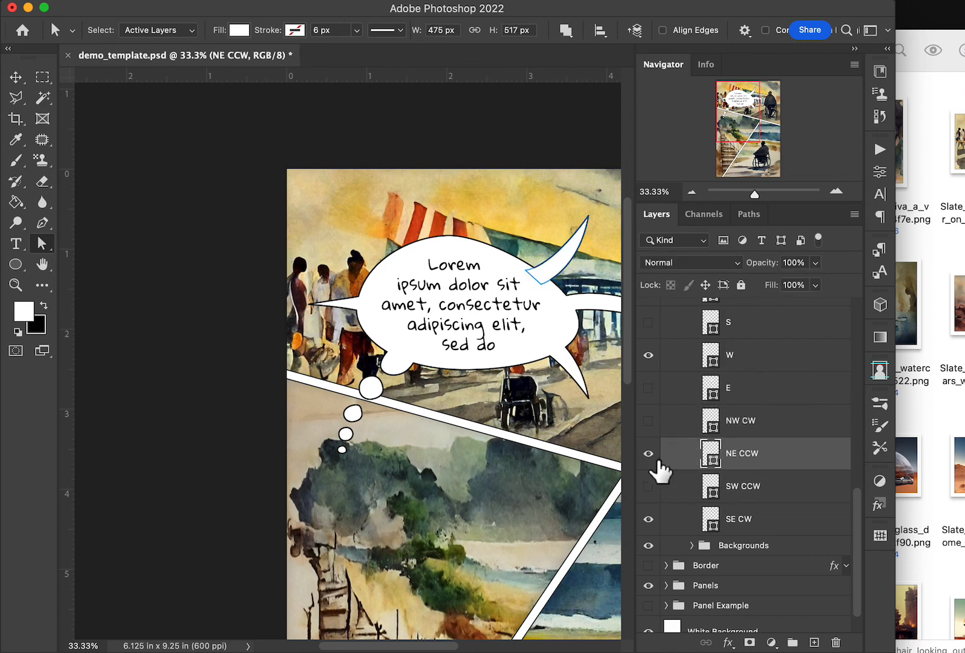
pyautogui.click(357, 312)
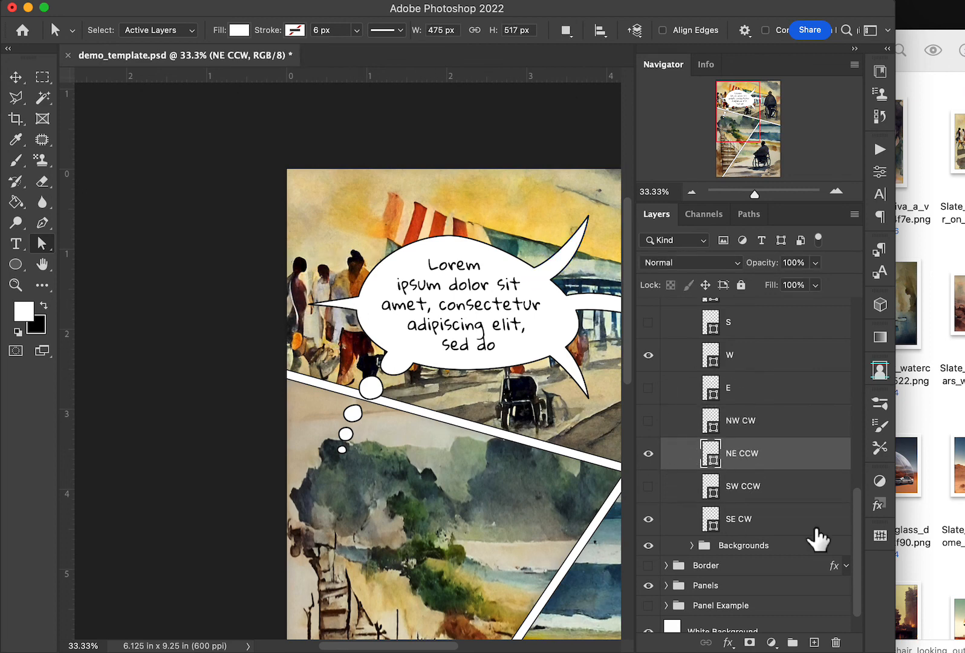
pyautogui.scroll(5, 799, 481)
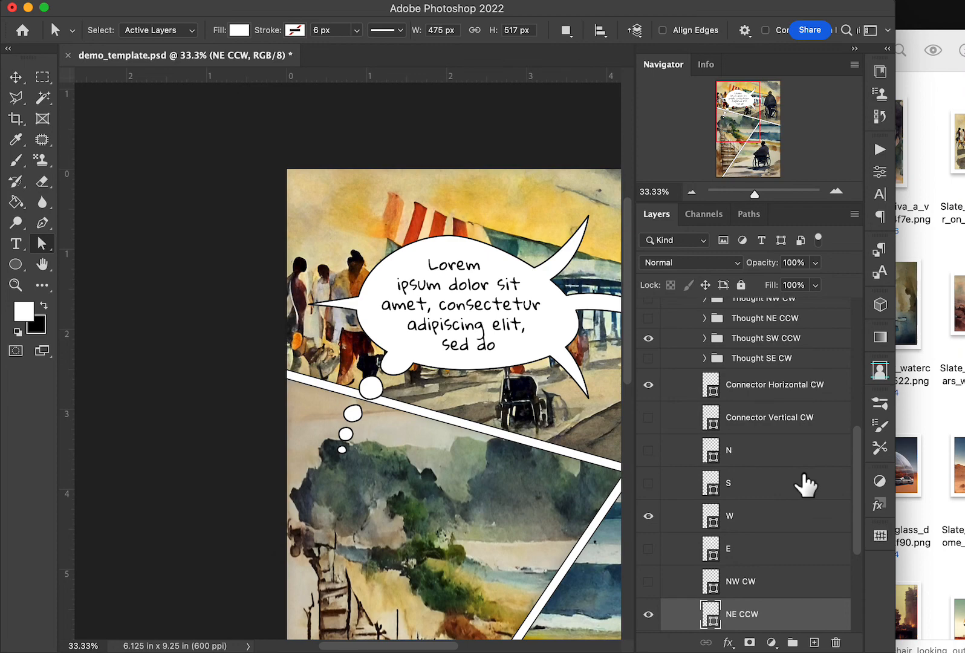